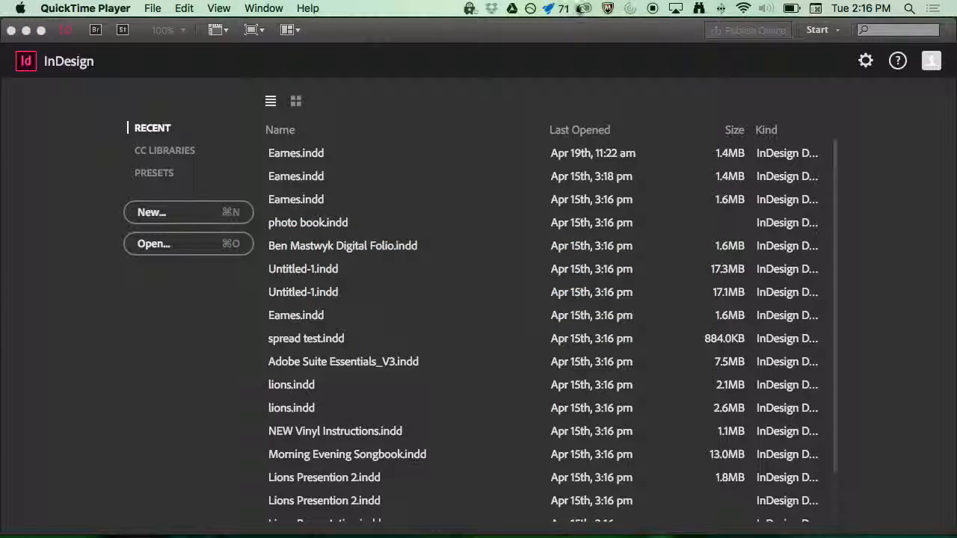
# Start a new document and set its intent to Print
pyautogui.click(312, 180)
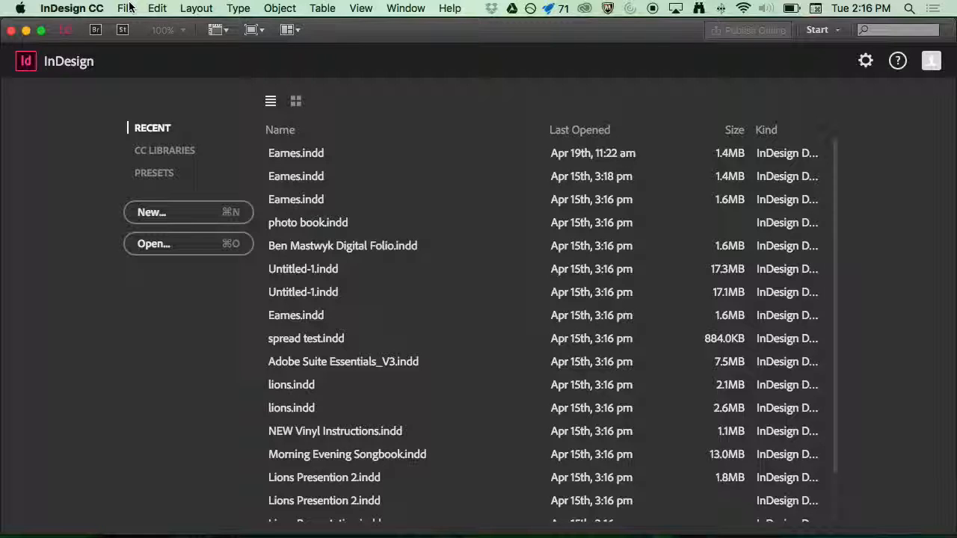
pyautogui.click(127, 7)
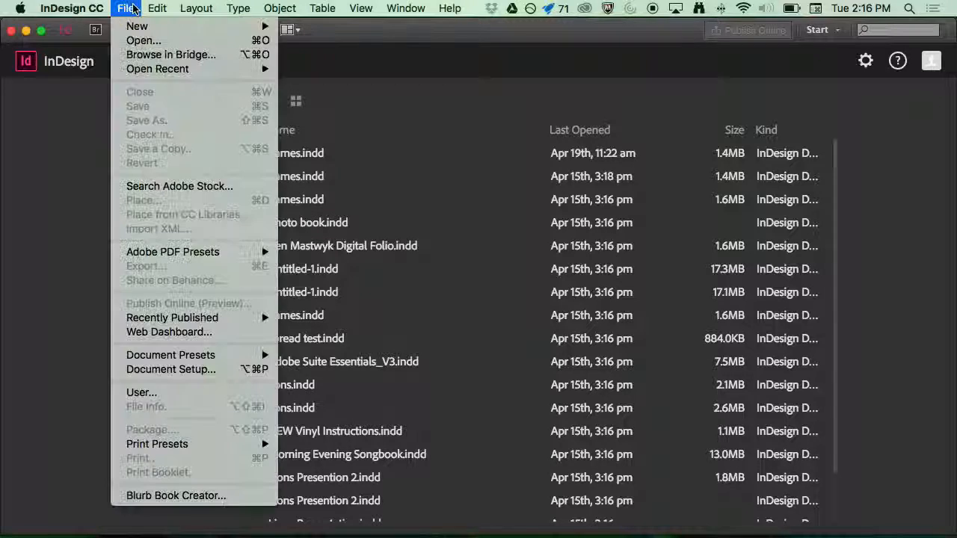
pyautogui.moveTo(131, 28)
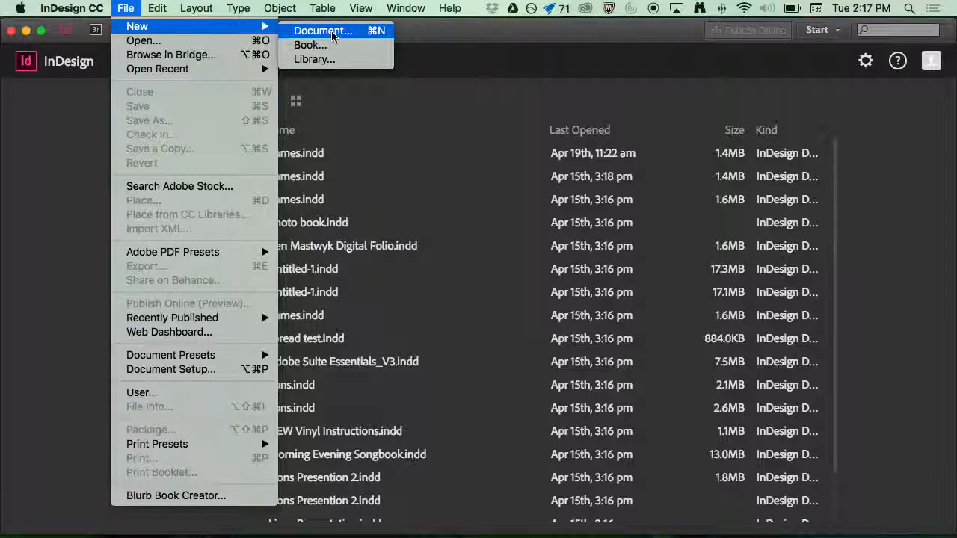
pyautogui.click(332, 31)
pyautogui.moveTo(331, 31); pyautogui.dragTo(424, 31)
pyautogui.click(362, 71)
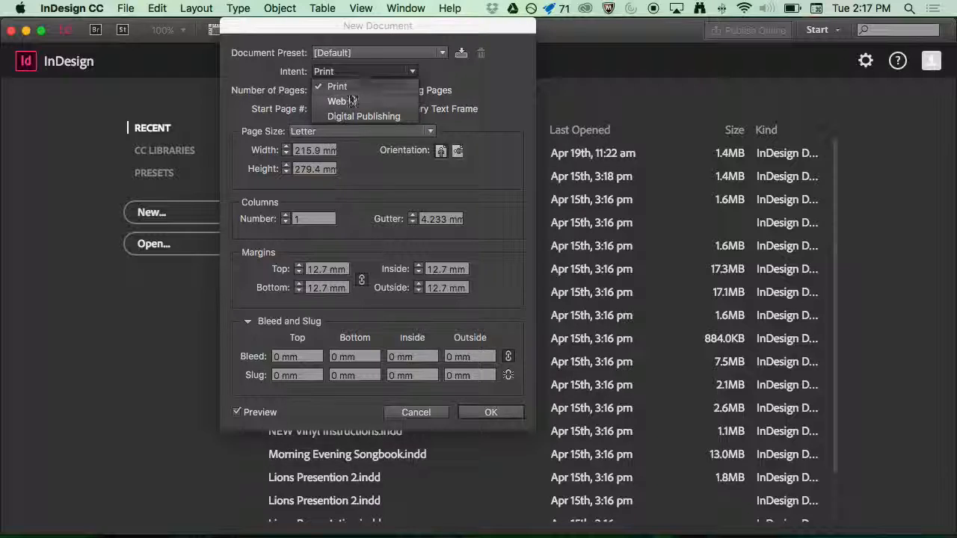
pyautogui.click(351, 90)
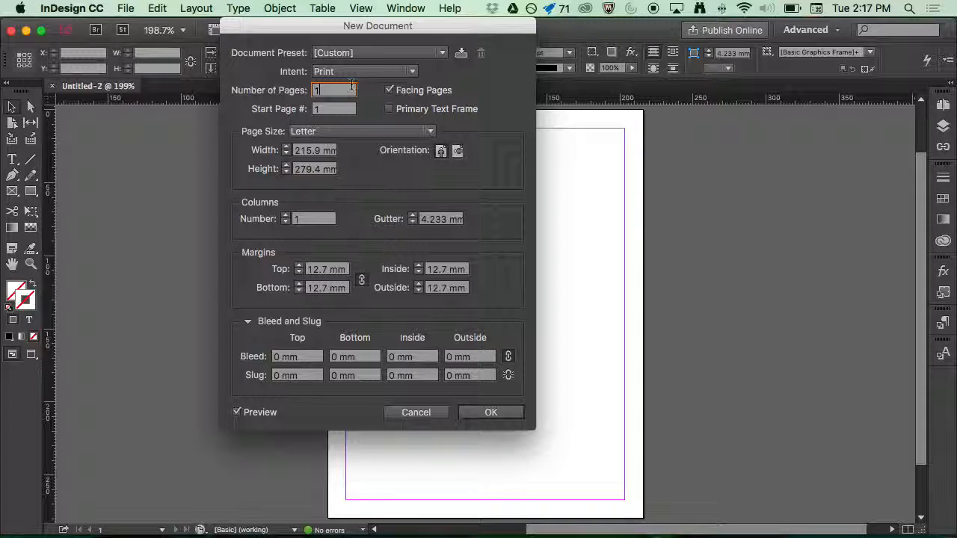
# Set the page size to A4, try landscape orientation and settle on portrait
pyautogui.click(340, 131)
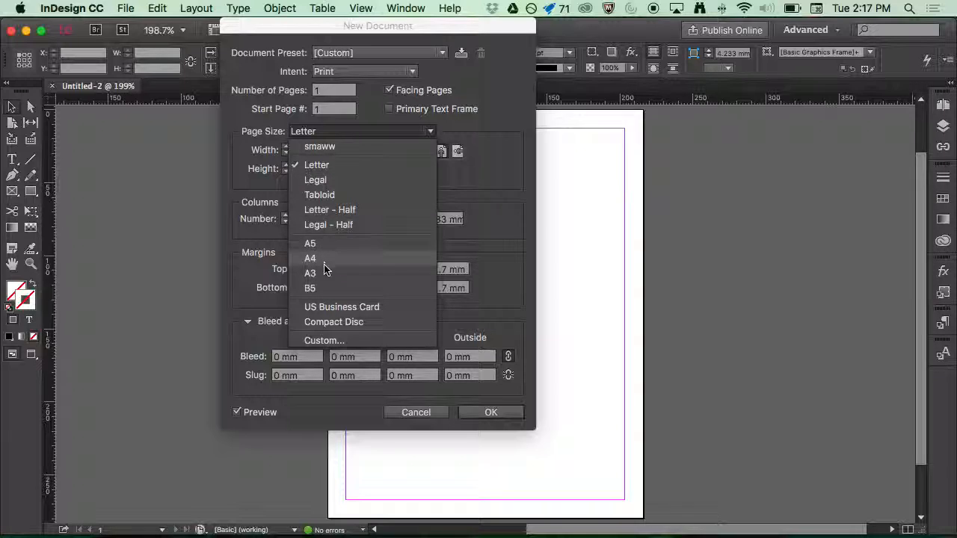
pyautogui.click(325, 261)
pyautogui.click(459, 151)
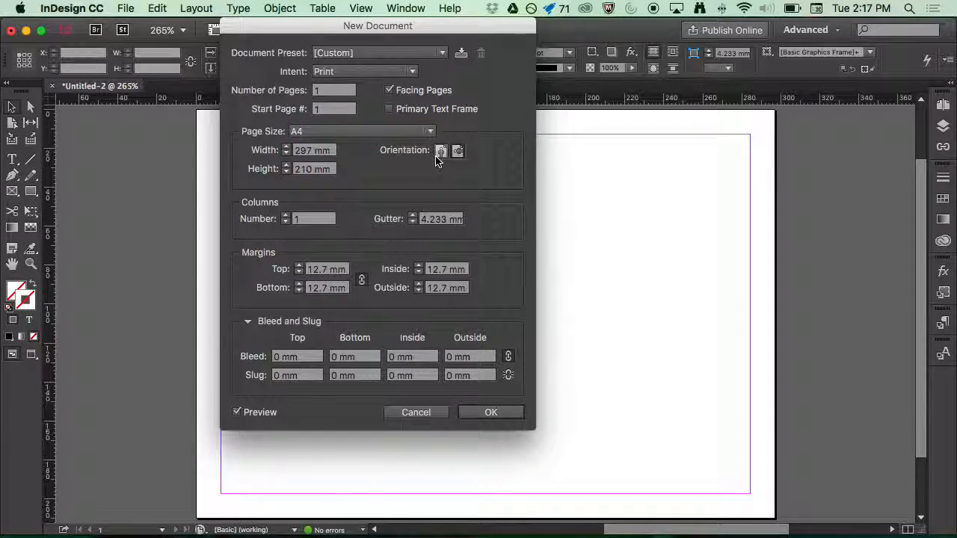
pyautogui.click(440, 152)
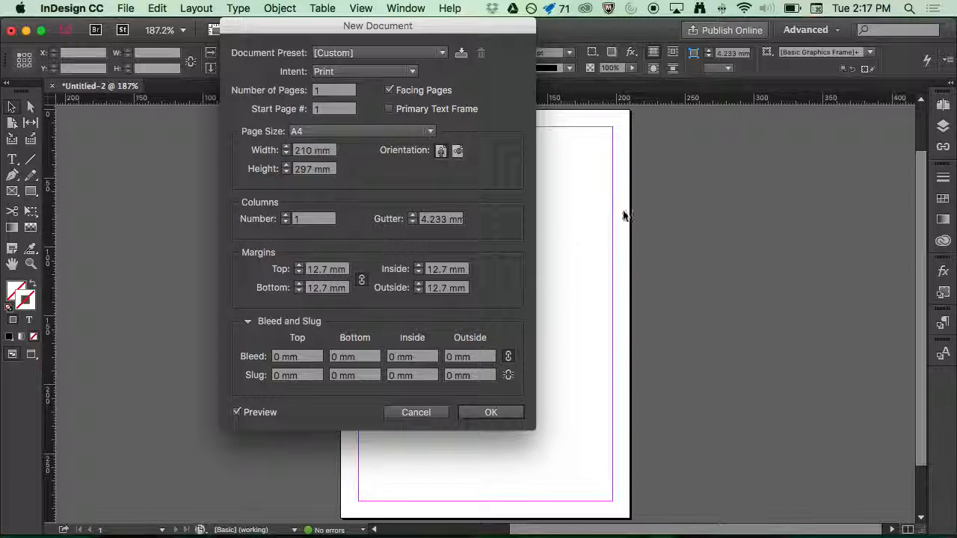
# Set all four linked page margins to 20 mm
pyautogui.click(318, 269)
pyautogui.moveTo(317, 271); pyautogui.dragTo(331, 270)
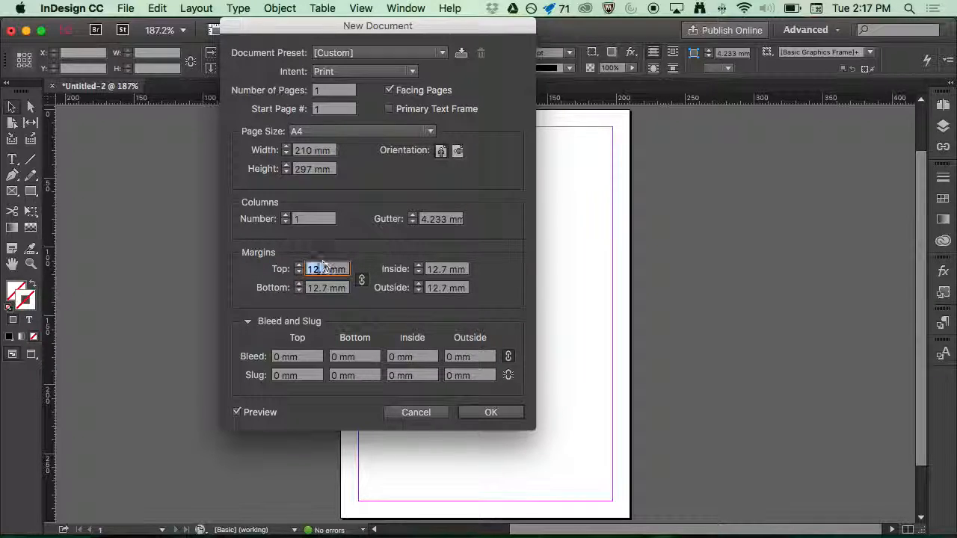
pyautogui.write('20')
pyautogui.press('Tab')
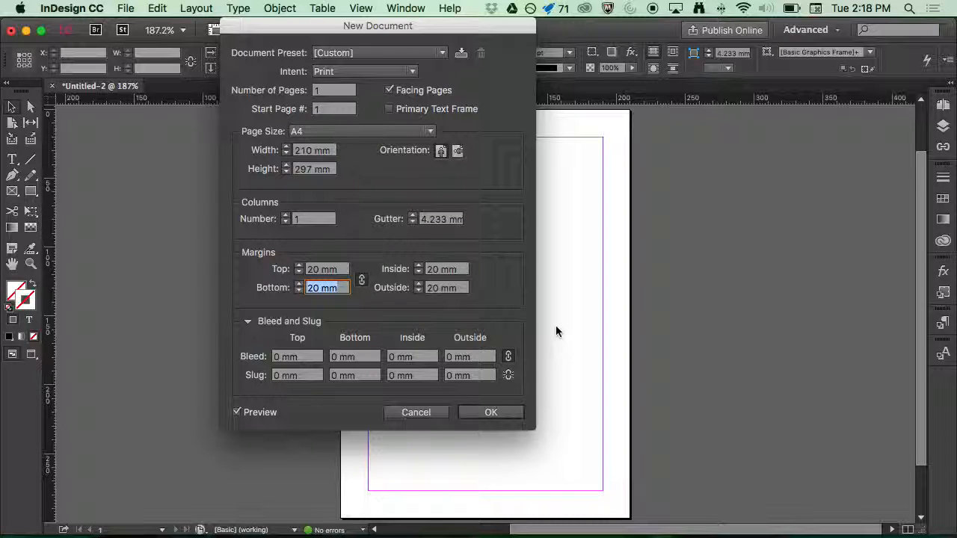
# Try 0 mm for all the page margins, and set them back to 20 mm
pyautogui.write('0')
pyautogui.press('Tab')
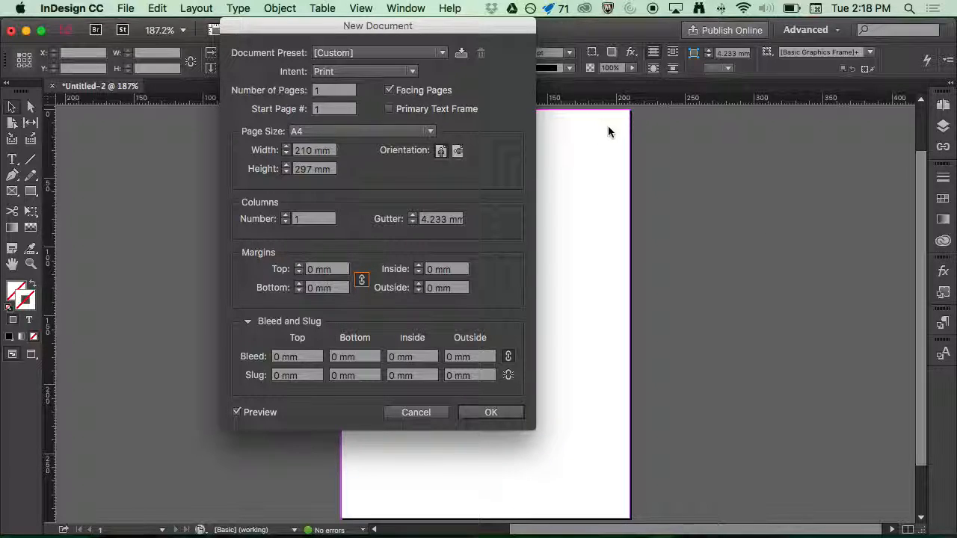
pyautogui.click(322, 269)
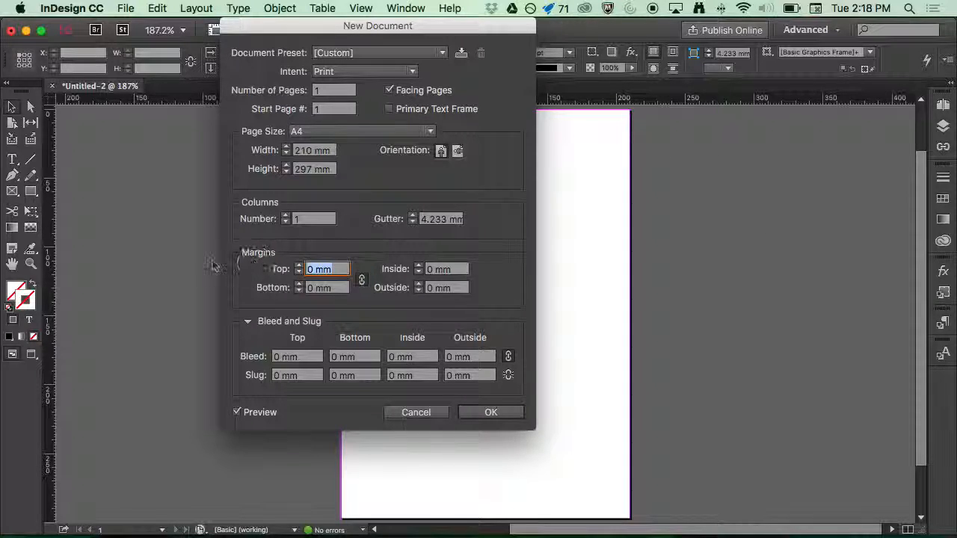
pyautogui.write('20')
pyautogui.press('Tab')
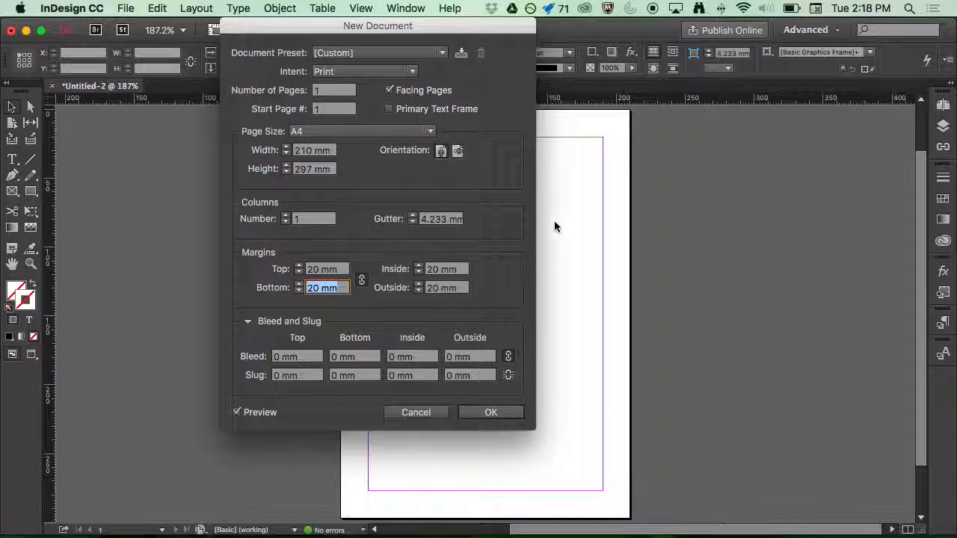
# Unlink the margin values and set only the inside margin to 30 mm
pyautogui.click(361, 280)
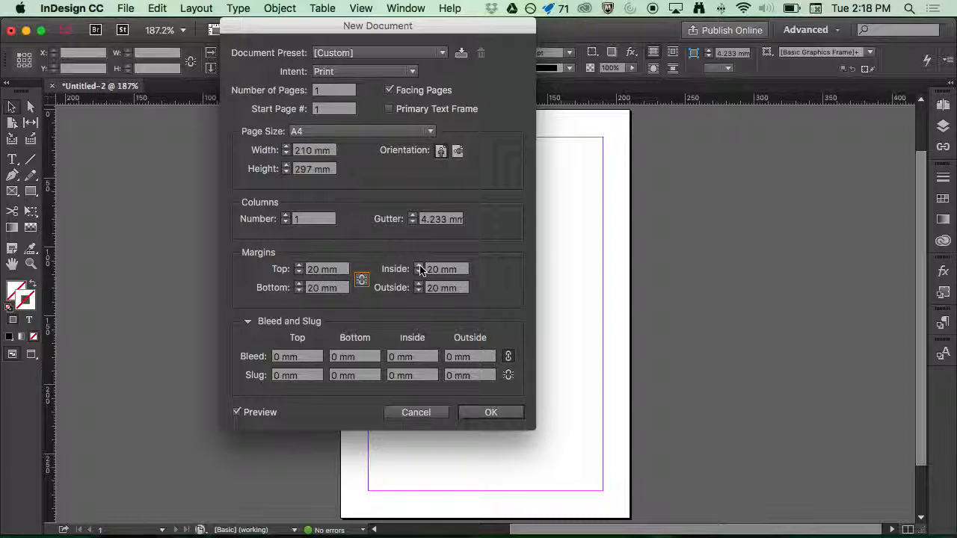
pyautogui.click(428, 271)
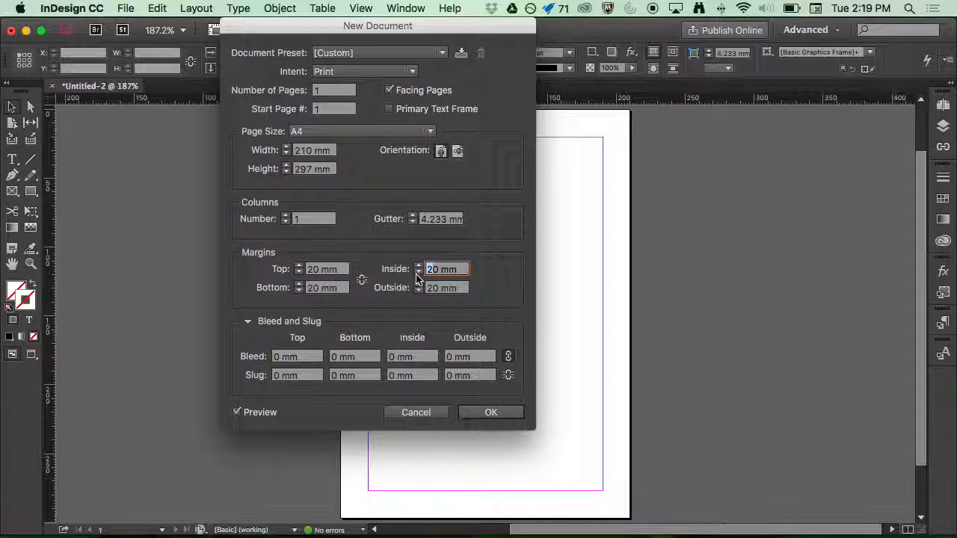
pyautogui.write('30')
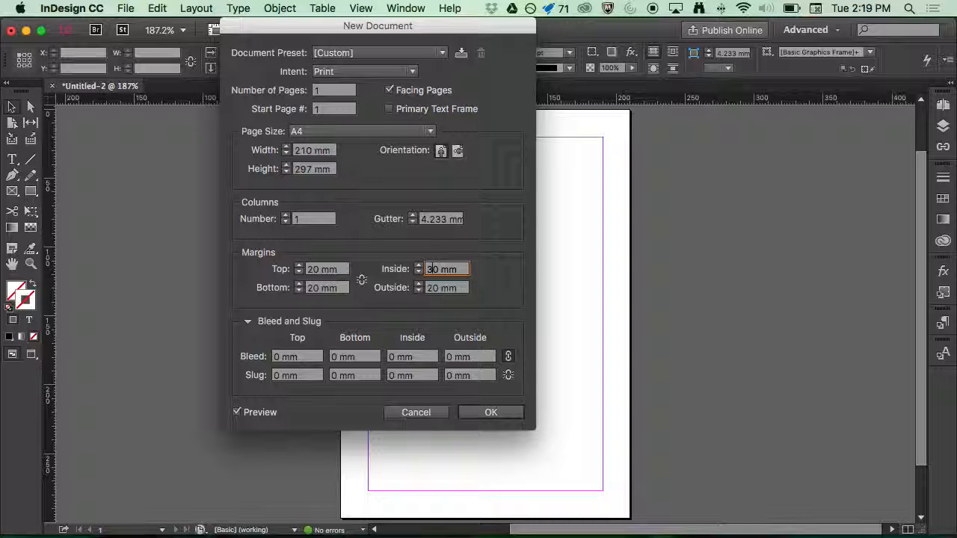
pyautogui.press('Tab')
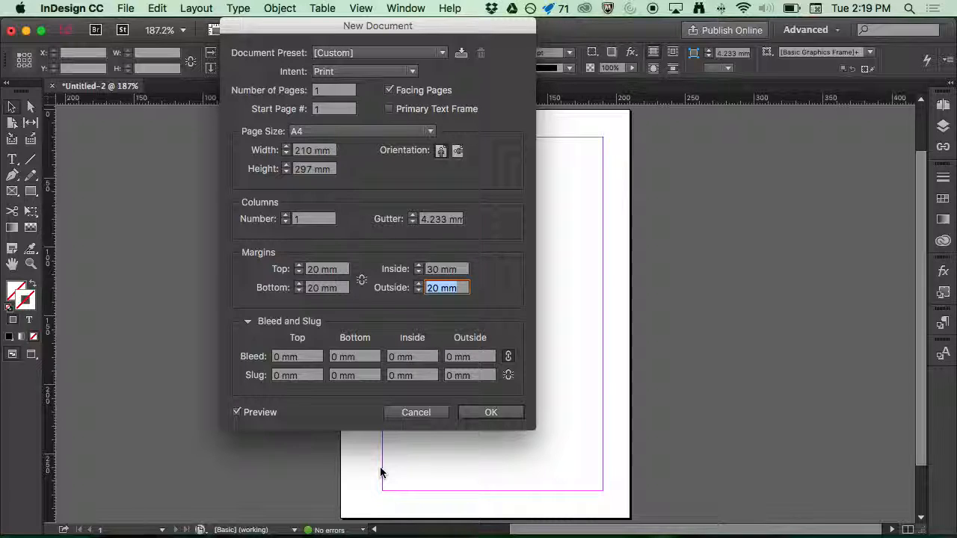
# Set the bleed to 3 mm on all sides and the number of pages to 20, and create the document
pyautogui.click(275, 356)
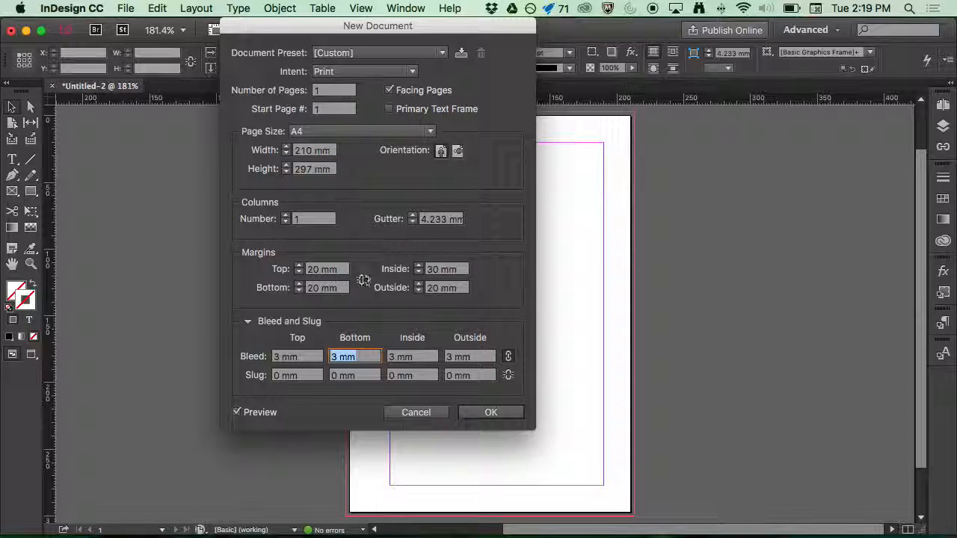
pyautogui.click(336, 90)
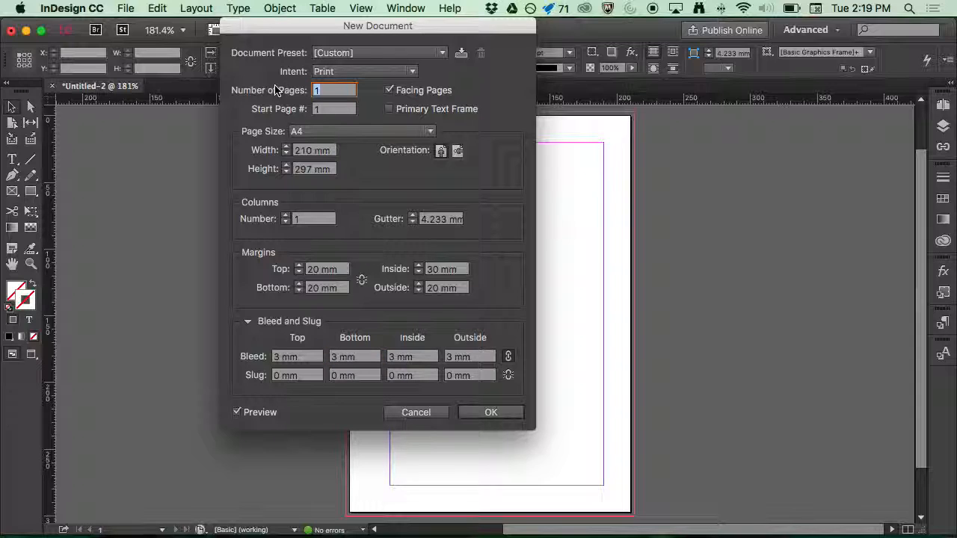
pyautogui.write('20')
pyautogui.press('Tab')
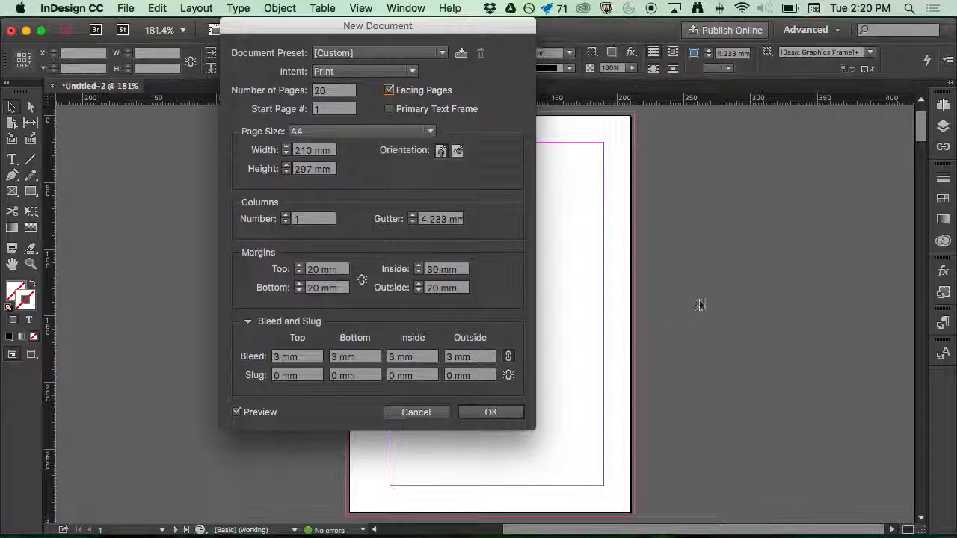
pyautogui.click(487, 411)
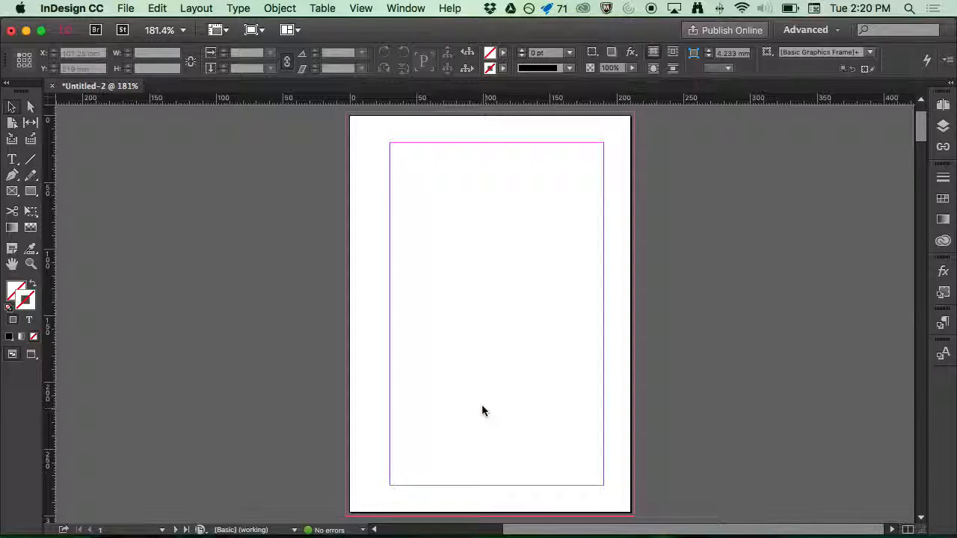
pyautogui.click(122, 7)
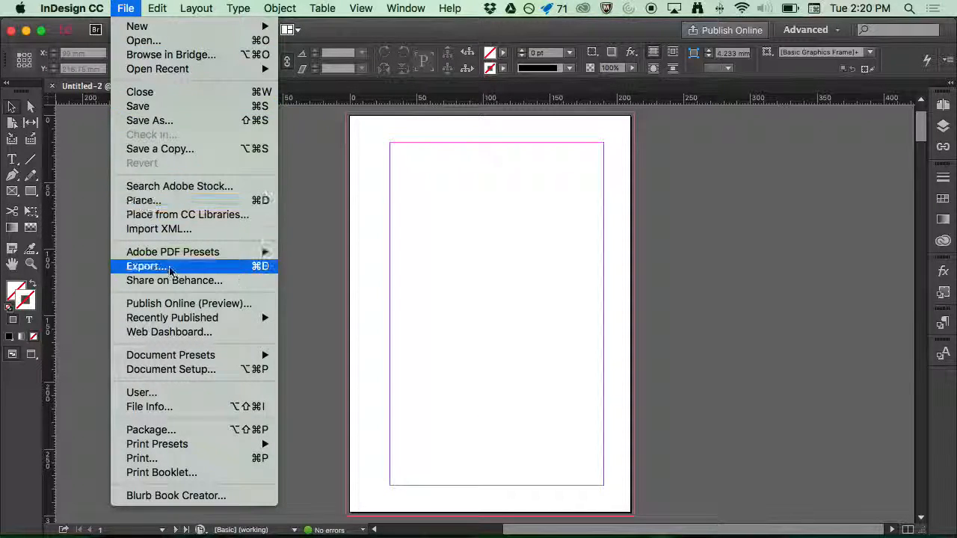
pyautogui.click(356, 165)
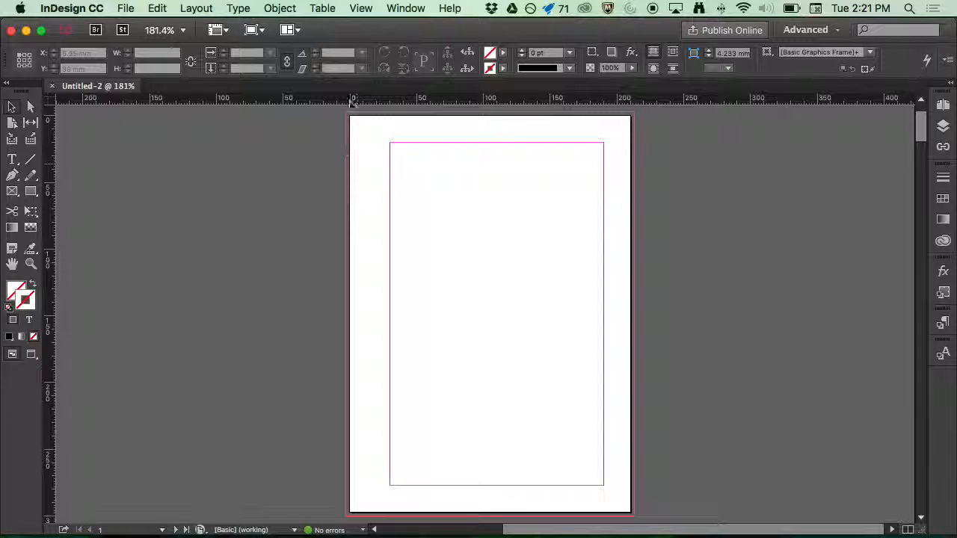
# Load _MG_2031.jpg from the Images to Correct folder in Downloads for placing in the document
pyautogui.click(126, 8)
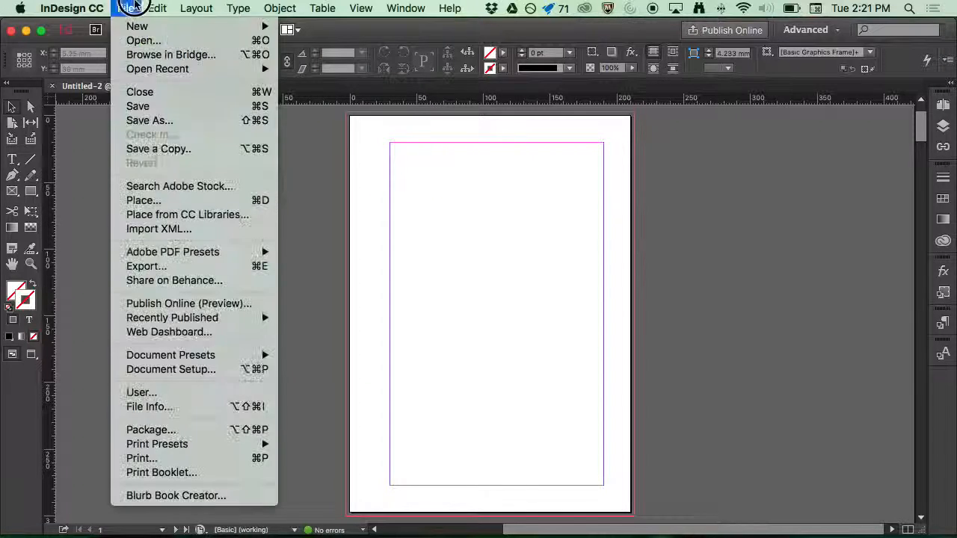
pyautogui.click(133, 200)
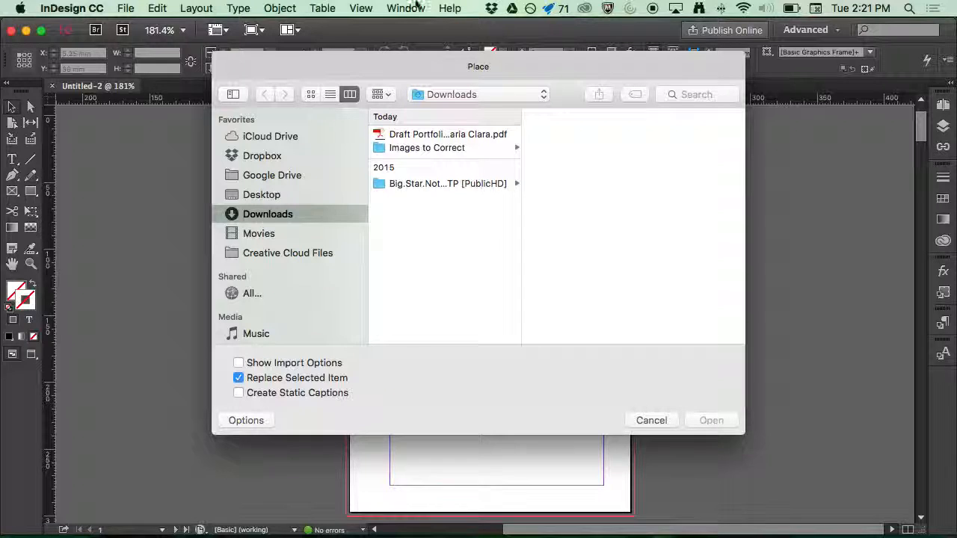
pyautogui.click(419, 148)
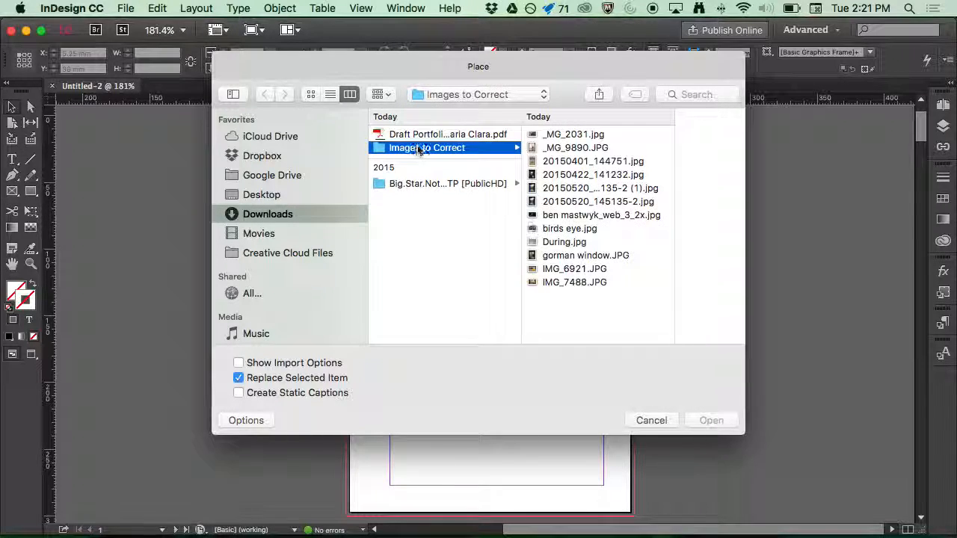
pyautogui.click(581, 137)
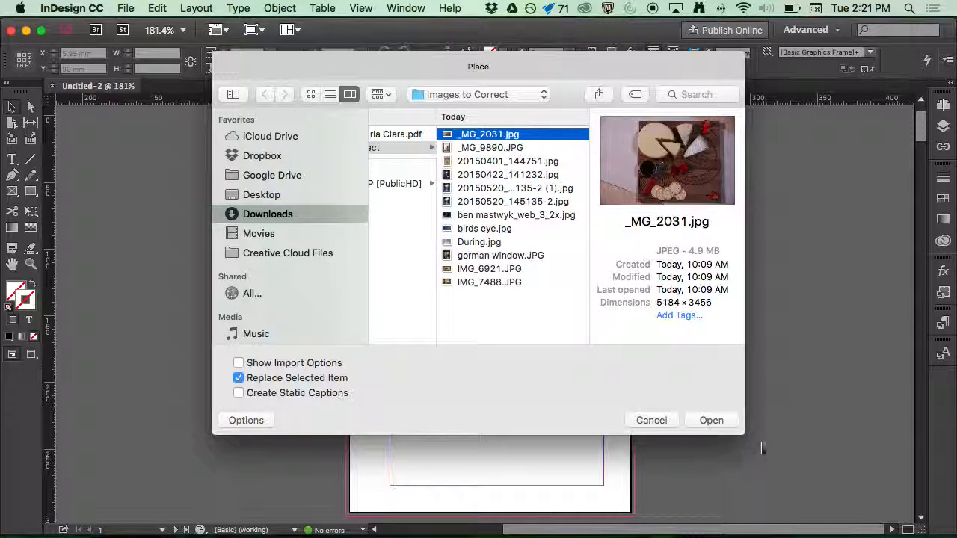
pyautogui.click(709, 420)
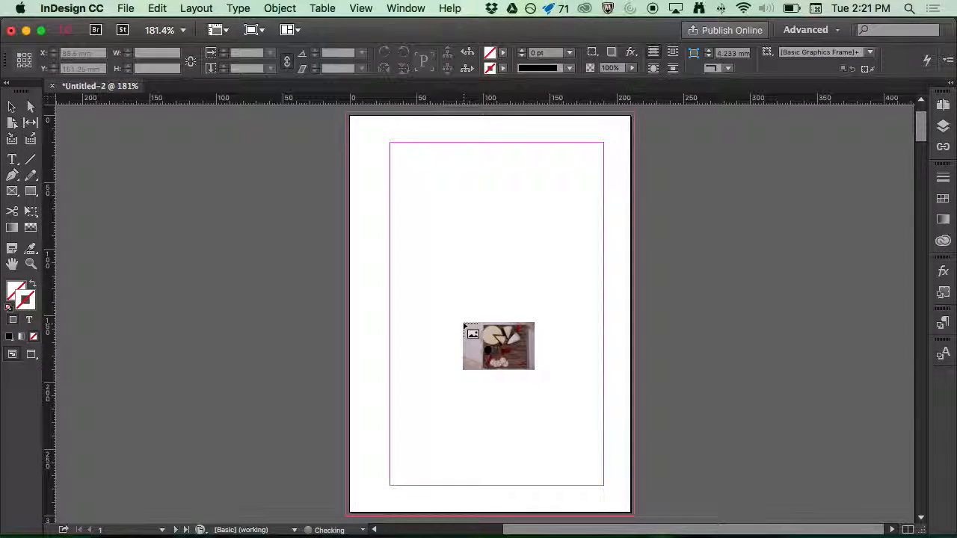
# Try placing the loaded image at full size on the left page of the page 4–5 spread, and undo the placement
pyautogui.scroll(-8, 465, 329)
pyautogui.scroll(-5, 465, 326)
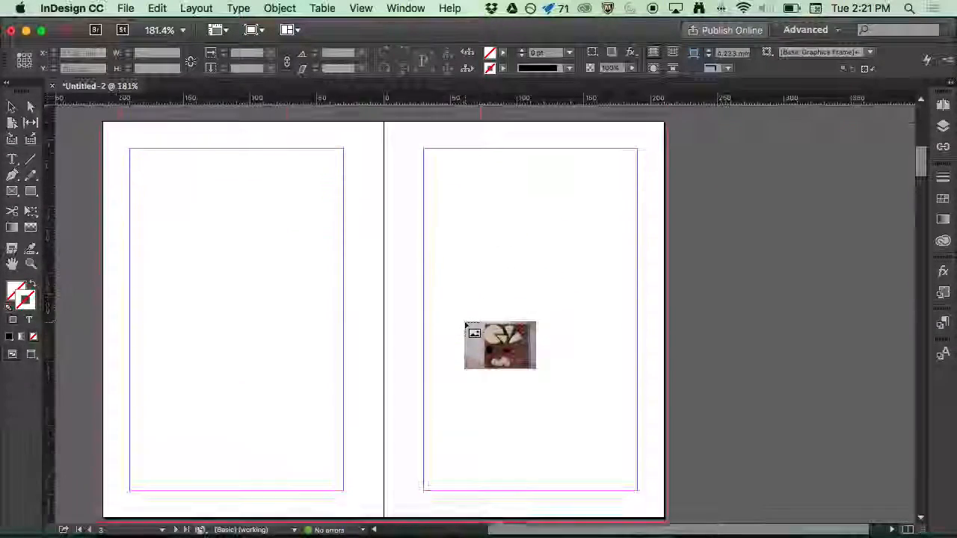
pyautogui.scroll(-5, 497, 265)
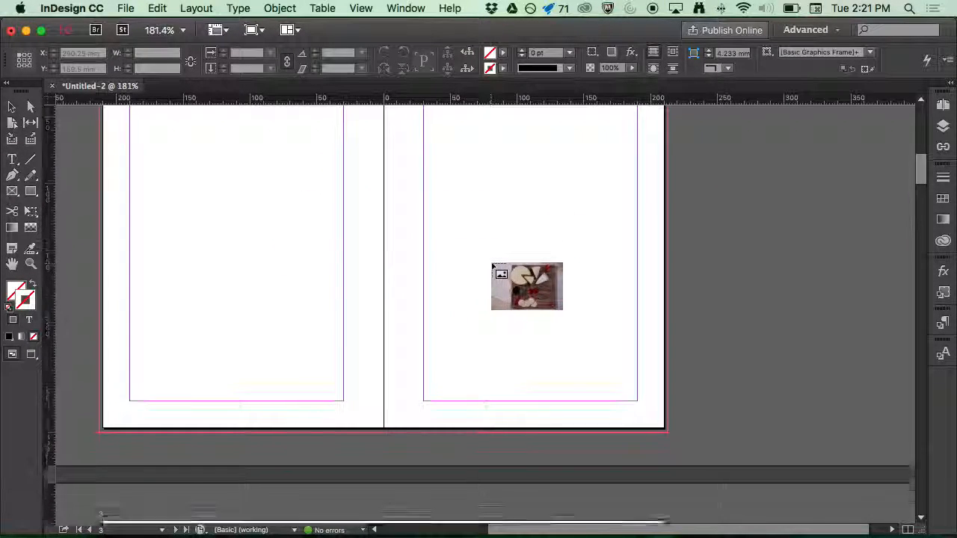
pyautogui.scroll(-2, 499, 261)
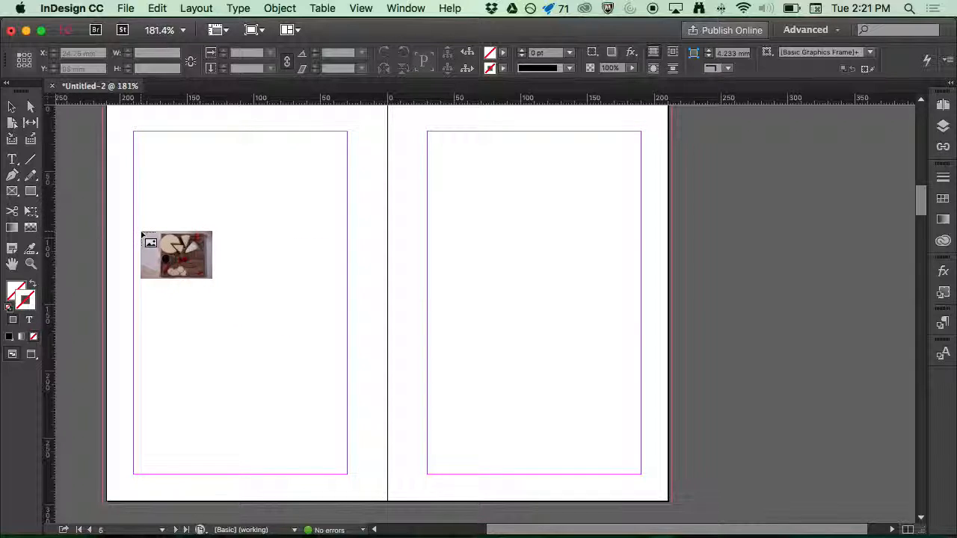
pyautogui.click(141, 232)
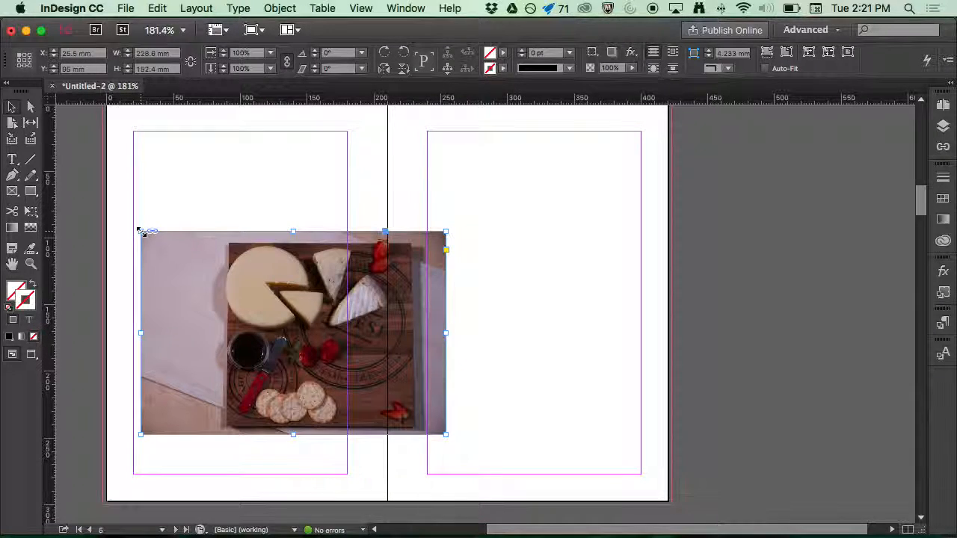
pyautogui.press('super+z')
# Place the loaded image on the left page of the page 4–5 spread, fitted between the side margins at about 160 × 107 mm
pyautogui.scroll(-15, 355, 268)
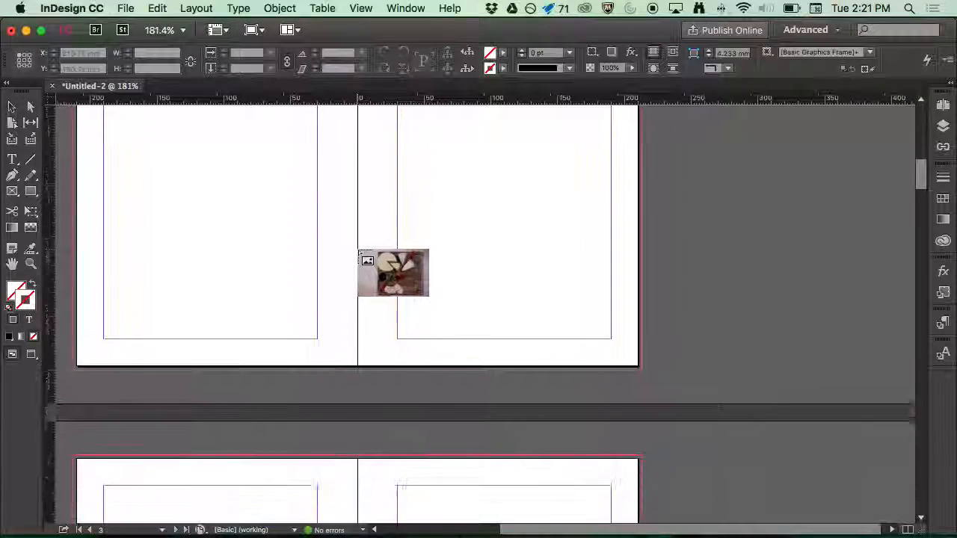
pyautogui.scroll(-3, 149, 299)
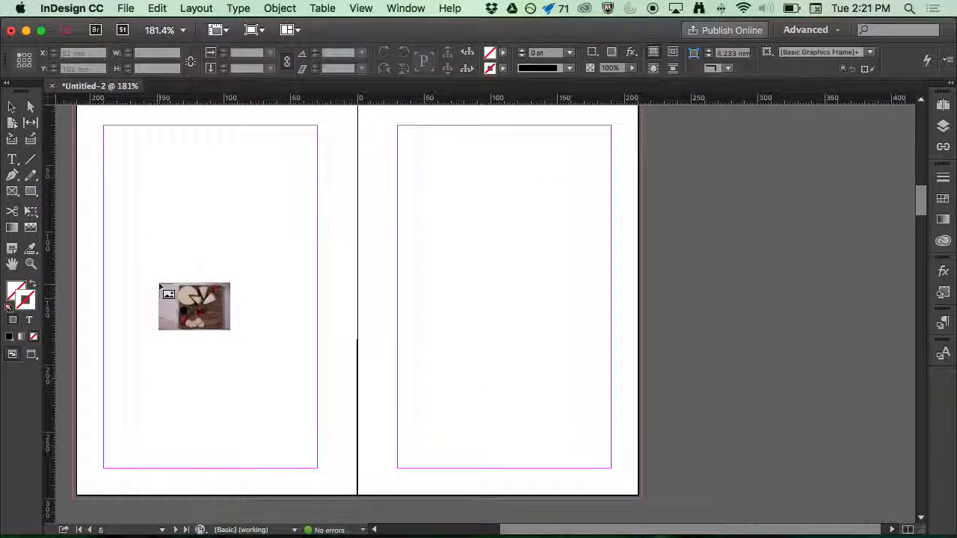
pyautogui.click(103, 188)
pyautogui.moveTo(206, 289); pyautogui.dragTo(319, 330)
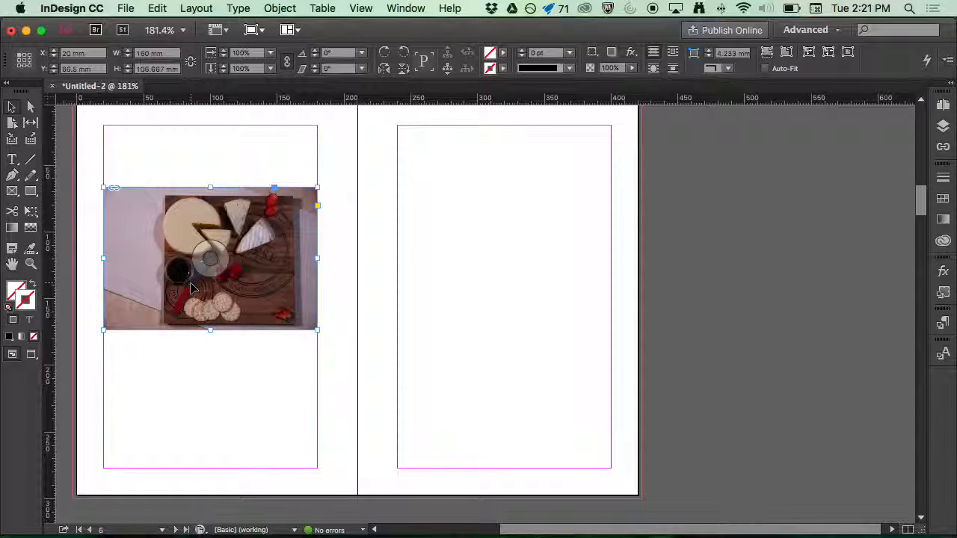
# Start placing more images and try a range selection of the files from _MG_9890.JPG to 20150422_141232.jpg
pyautogui.click(222, 155)
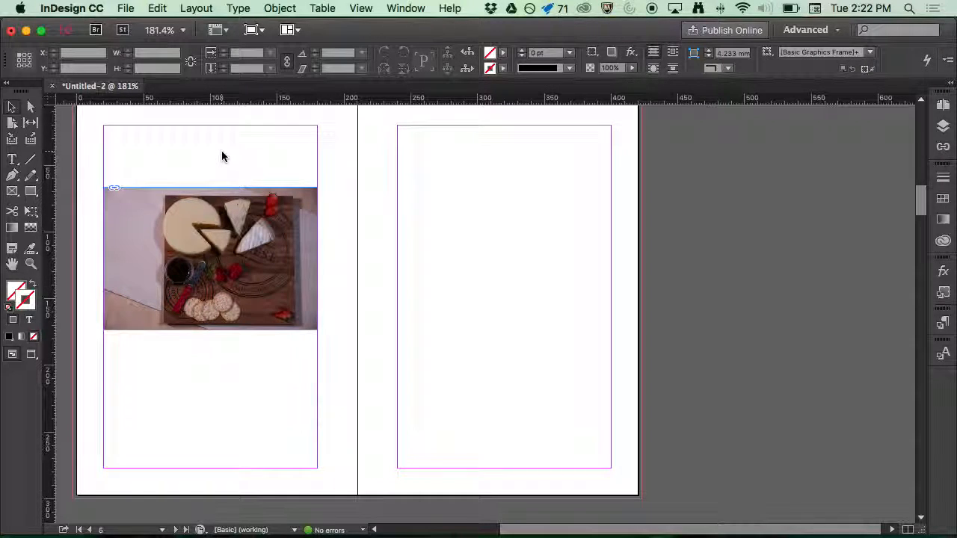
pyautogui.click(125, 9)
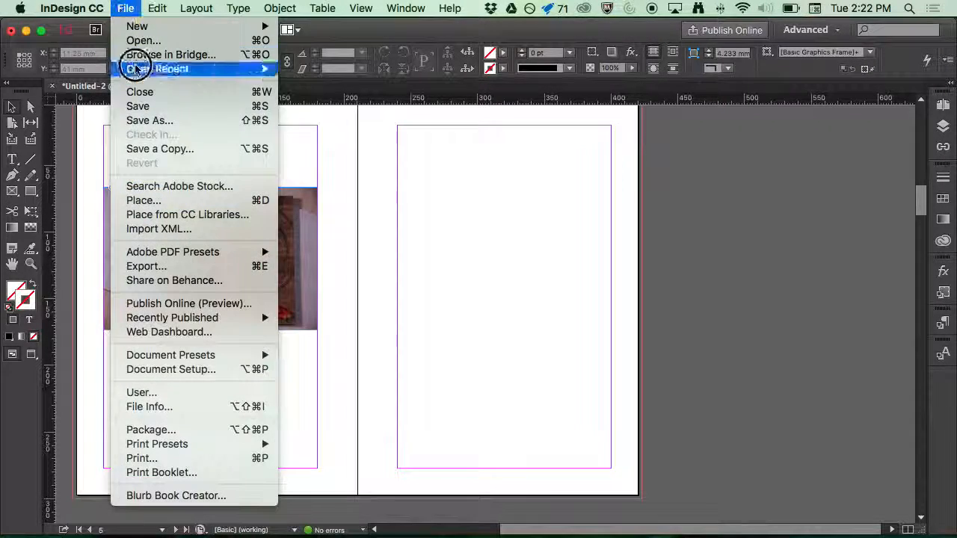
pyautogui.click(133, 200)
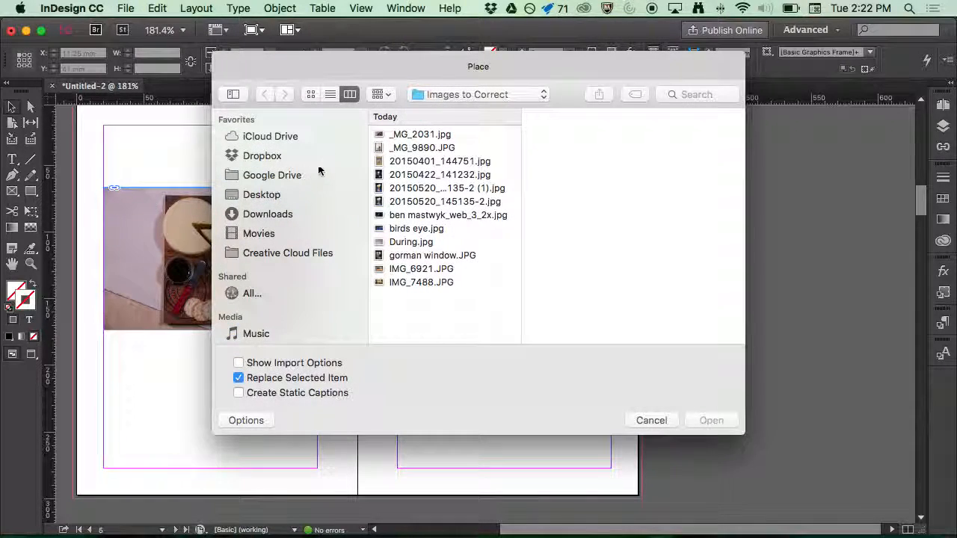
pyautogui.click(423, 148)
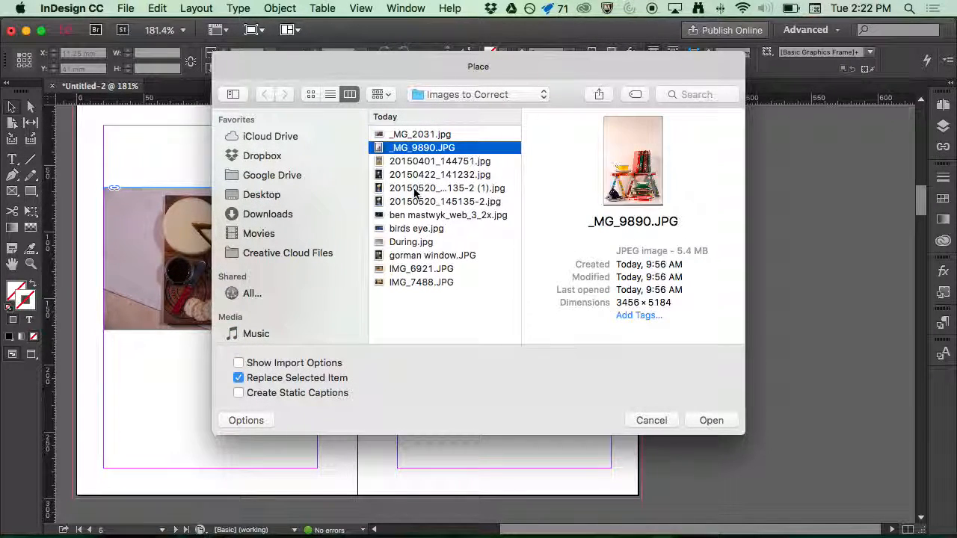
pyautogui.keyDown('shift'); pyautogui.click(415, 188); pyautogui.keyUp('shift')
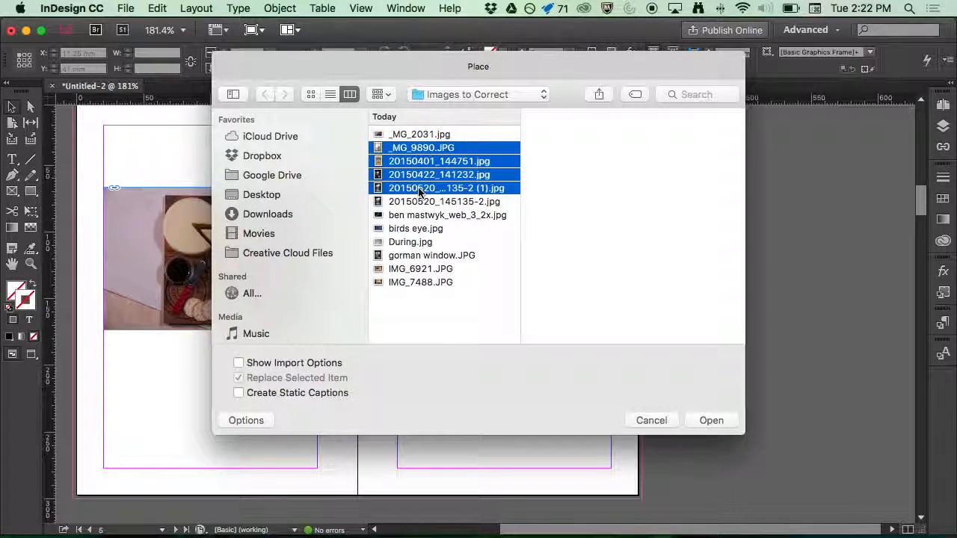
pyautogui.keyDown('shift'); pyautogui.click(425, 175); pyautogui.keyUp('shift')
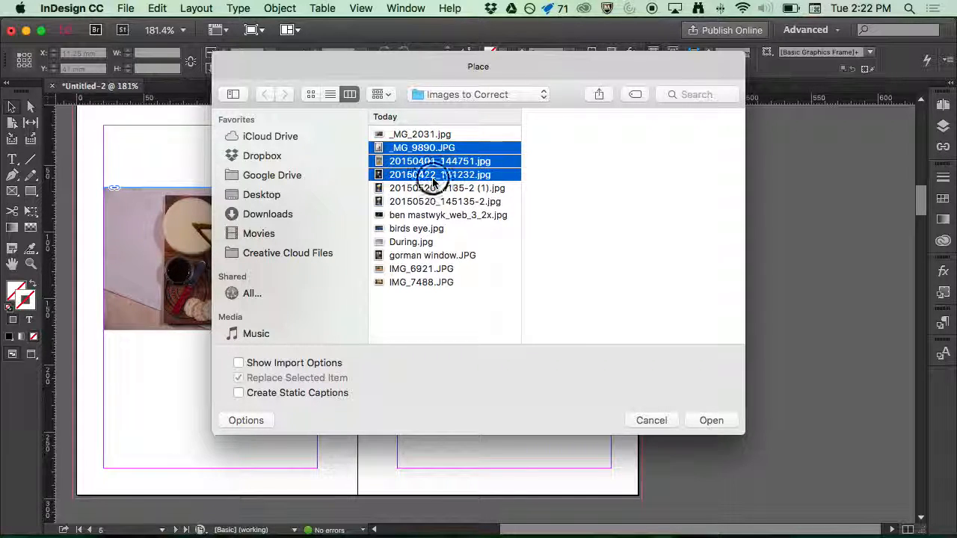
# Load 20150520_145135-2 (1).jpg, the portrait image ending in web_3_2x.jpg, birds eye.jpg and gorman window.JPG together for placing
pyautogui.click(428, 187)
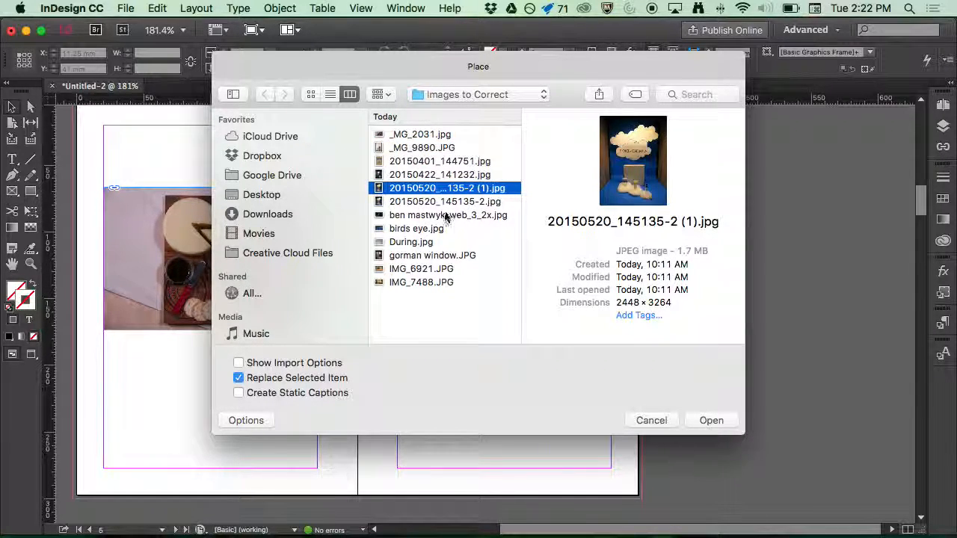
pyautogui.keyDown('super'); pyautogui.click(443, 216); pyautogui.keyUp('super')
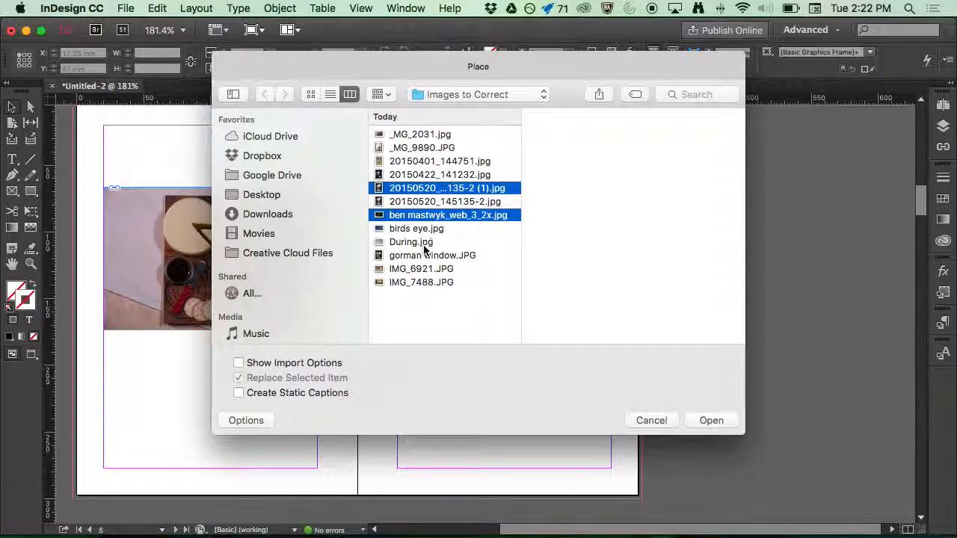
pyautogui.keyDown('super'); pyautogui.click(417, 228); pyautogui.keyUp('super')
pyautogui.keyDown('super'); pyautogui.click(412, 255); pyautogui.keyUp('super')
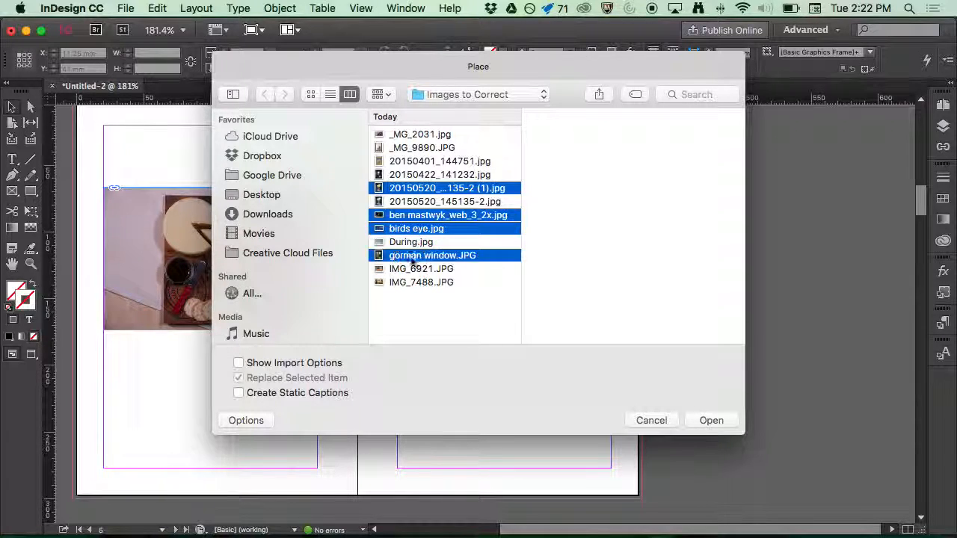
pyautogui.click(724, 420)
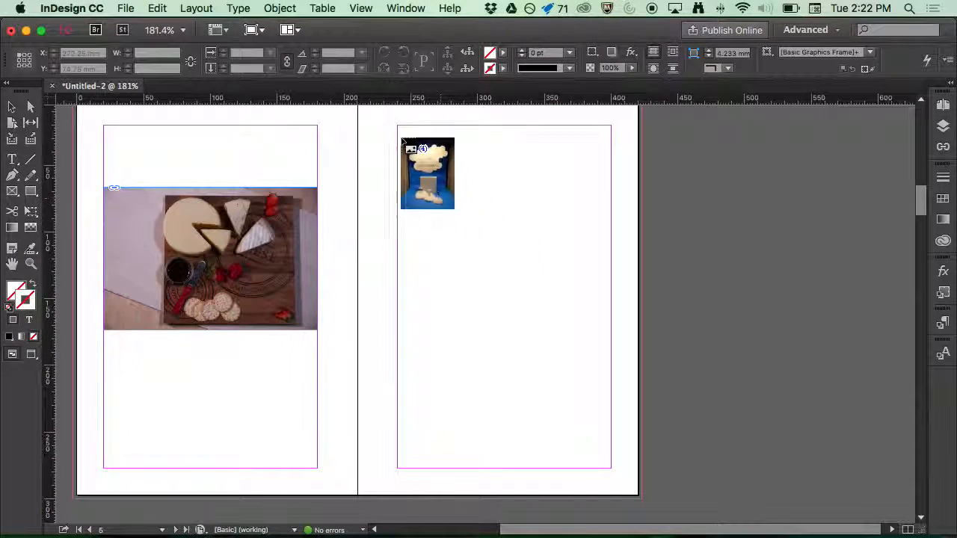
# Place the blue cloud display image in a frame about 161 × 121 mm atop page 5, and birds eye.jpg below it, discarding the loaded portrait
pyautogui.moveTo(402, 127); pyautogui.dragTo(550, 284)
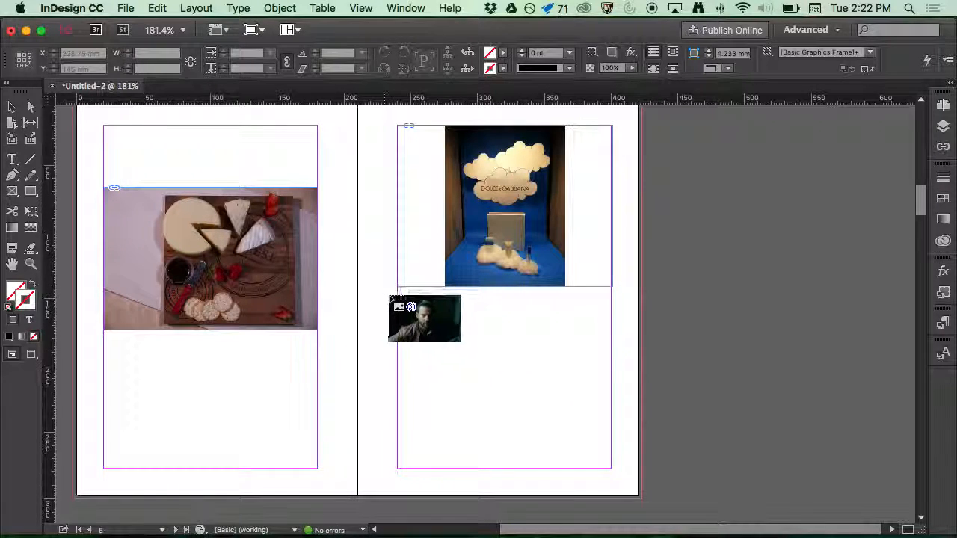
pyautogui.press('Escape')
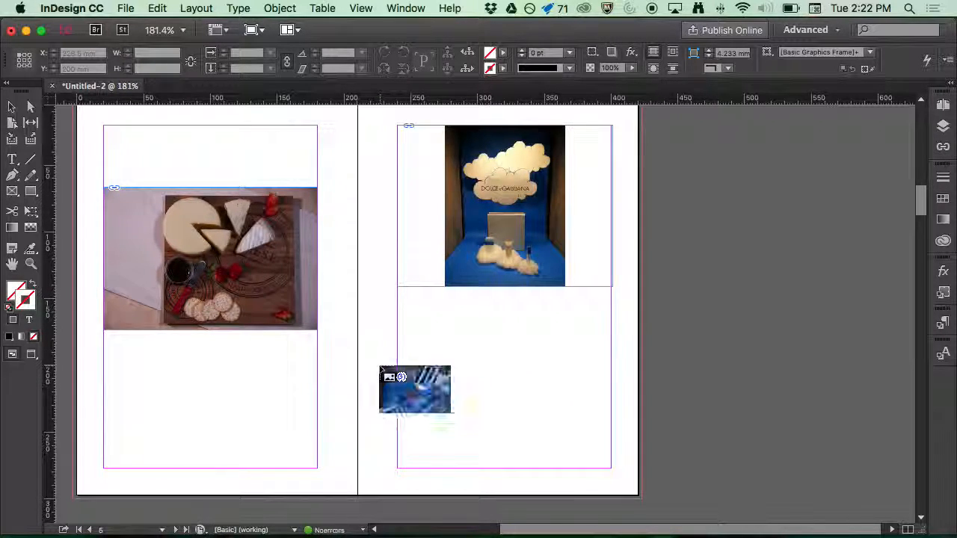
pyautogui.press('Escape')
pyautogui.moveTo(399, 311); pyautogui.dragTo(613, 478)
# Place gorman window.JPG at the upper margin corner of page 6, in a frame about 163 × 122 mm
pyautogui.scroll(-10, 493, 385)
pyautogui.moveTo(103, 138); pyautogui.dragTo(323, 291)
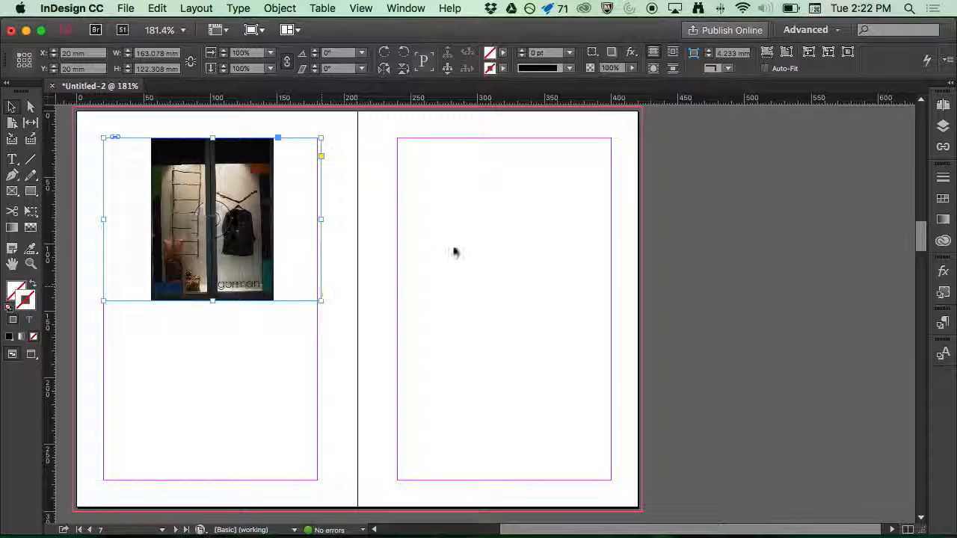
# Crop the cheese board image's frame on page 4 closely around the board, to about 107 × 104 mm
pyautogui.scroll(10, 367, 210)
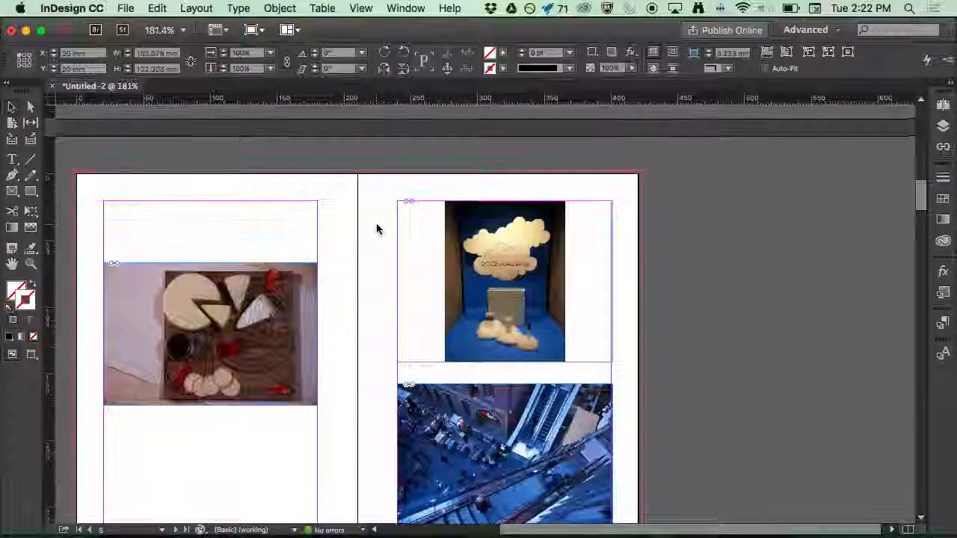
pyautogui.scroll(-3, 254, 209)
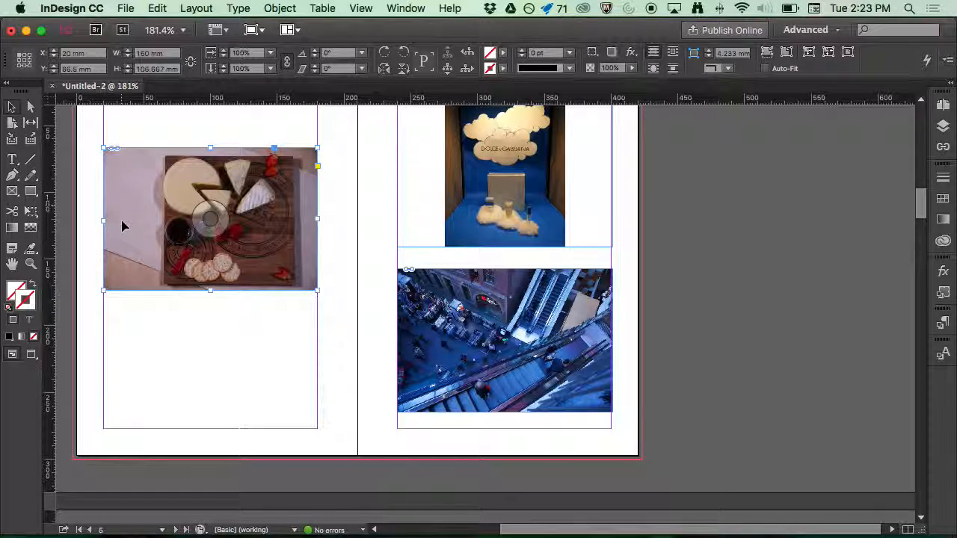
pyautogui.moveTo(103, 290); pyautogui.dragTo(160, 288)
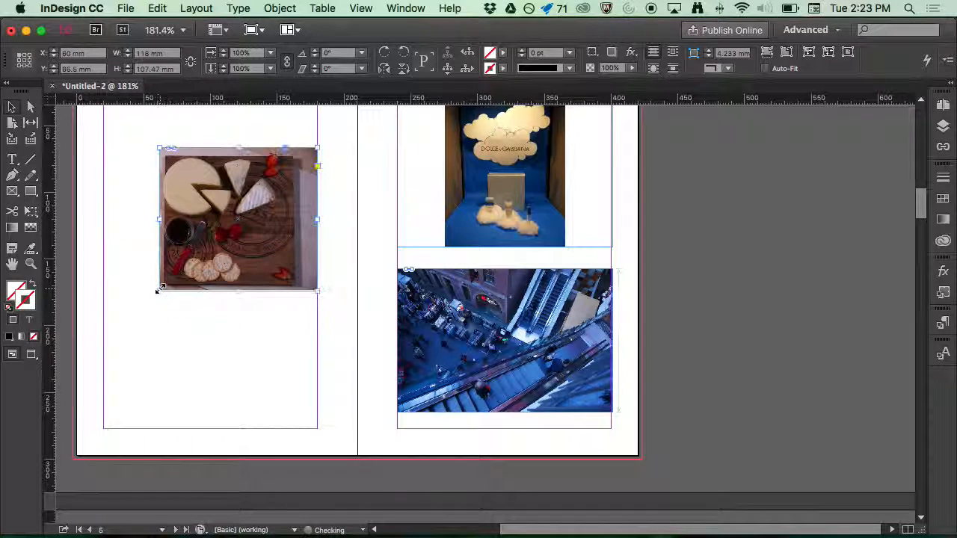
pyautogui.click(314, 145)
pyautogui.moveTo(319, 145); pyautogui.dragTo(303, 152)
# Crop both sides of the blue cloud display image's frame on page 5 to about 61.5 mm wide
pyautogui.scroll(5, 527, 224)
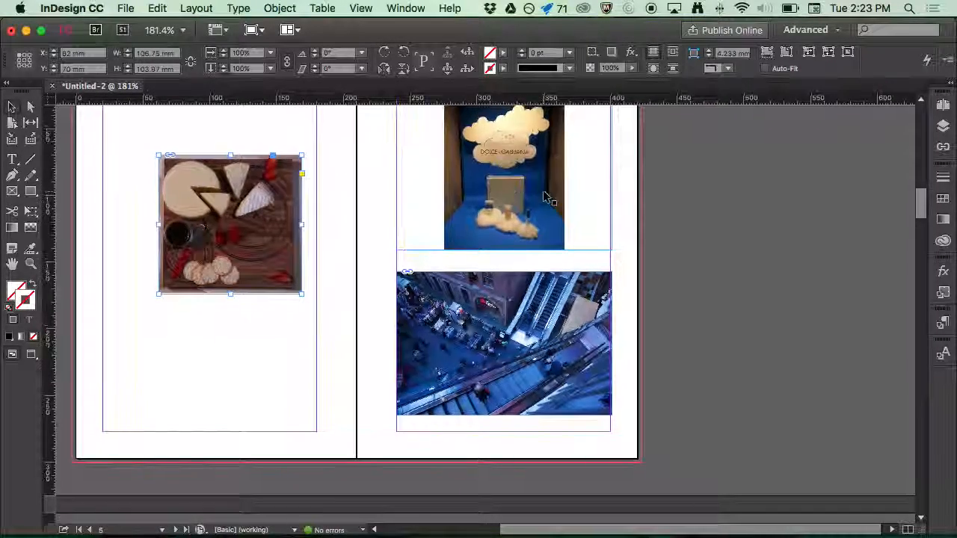
pyautogui.click(454, 228)
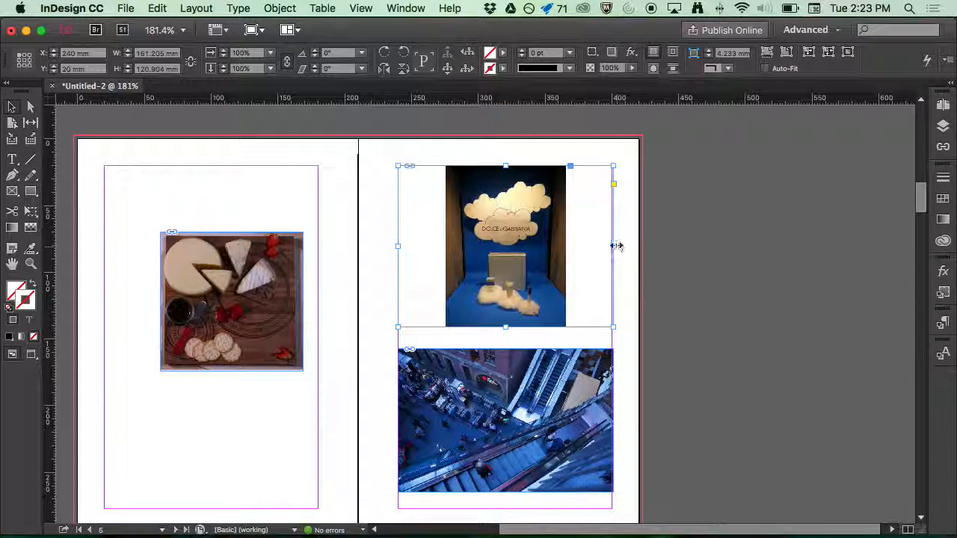
pyautogui.moveTo(614, 245); pyautogui.dragTo(546, 277)
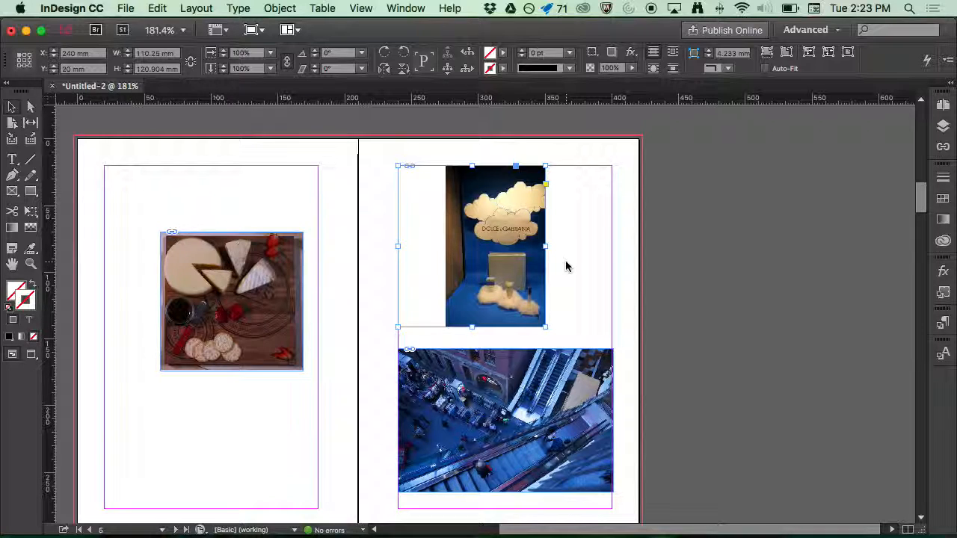
pyautogui.scroll(3, 538, 251)
pyautogui.scroll(-5, 517, 239)
pyautogui.scroll(-2, 421, 156)
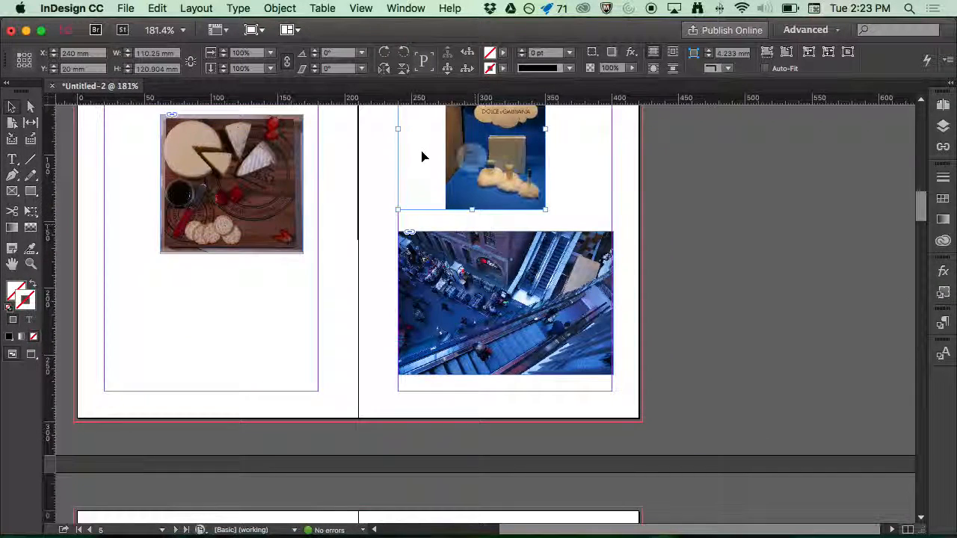
pyautogui.scroll(5, 388, 202)
pyautogui.moveTo(397, 203); pyautogui.dragTo(464, 200)
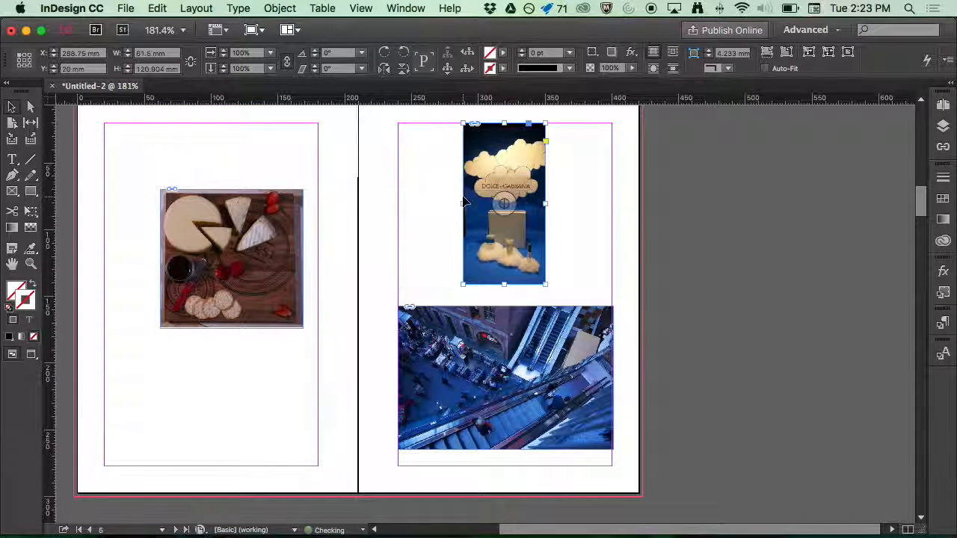
# Crop the top and bottom of the blue cloud display image's frame to about 104 mm high, and deselect it
pyautogui.moveTo(504, 127); pyautogui.dragTo(505, 142)
pyautogui.moveTo(513, 295); pyautogui.dragTo(506, 284)
pyautogui.moveTo(505, 134); pyautogui.dragTo(505, 147)
pyautogui.click(672, 175)
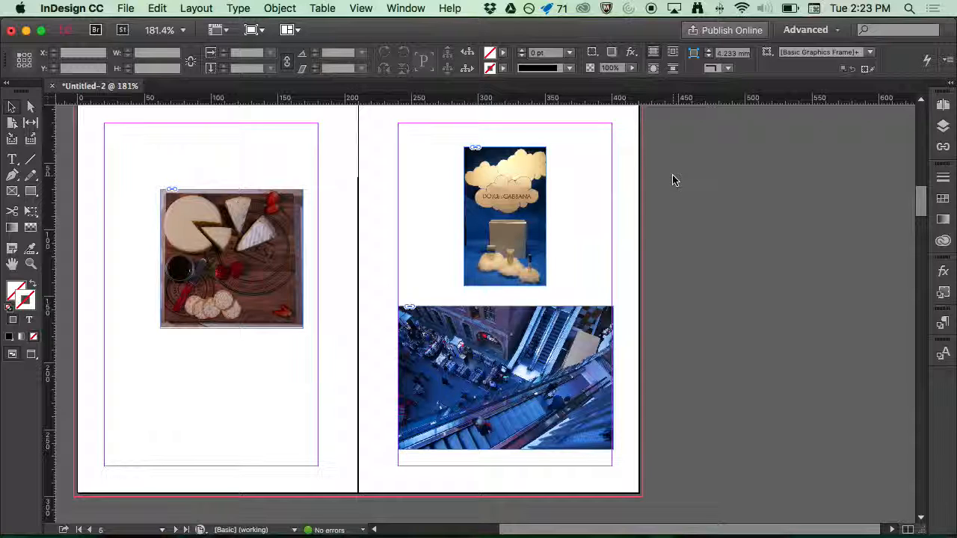
# Preview the page 4–5 spread without guides and frame edges, and return to the normal view
pyautogui.scroll(-2, 672, 180)
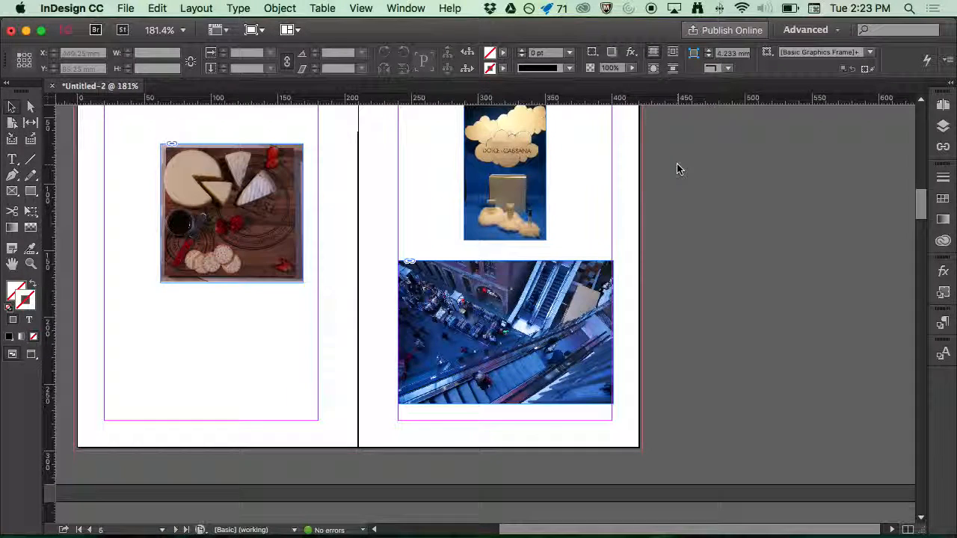
pyautogui.scroll(1, 681, 169)
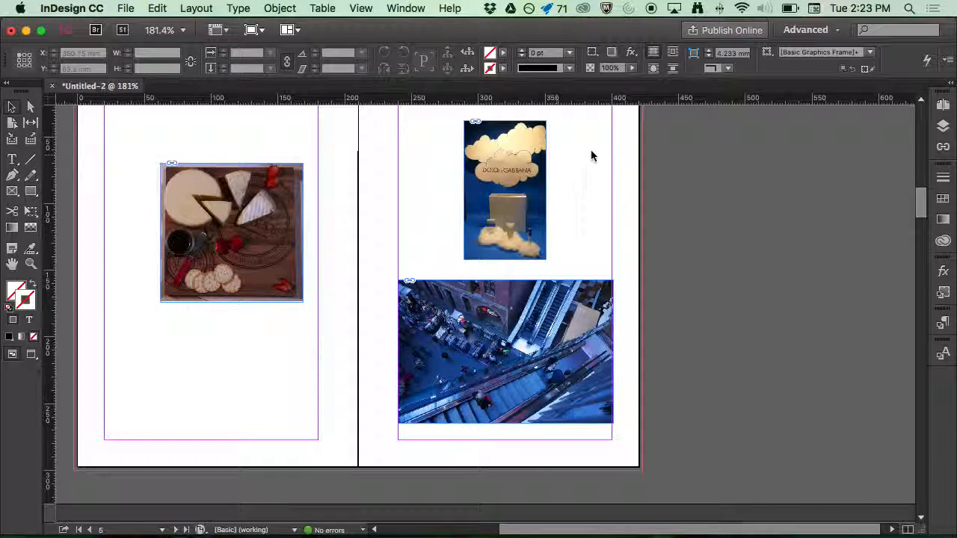
pyautogui.press('w')
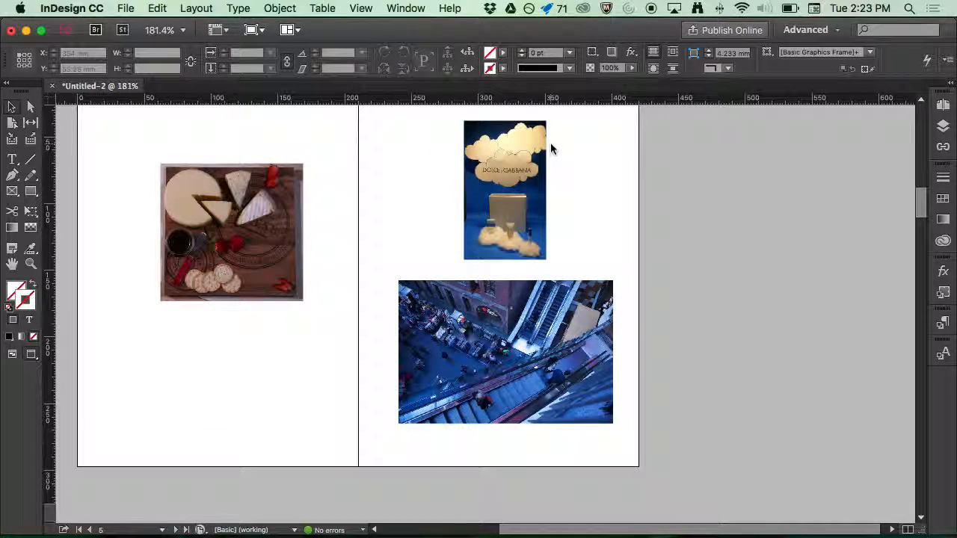
pyautogui.press('w')
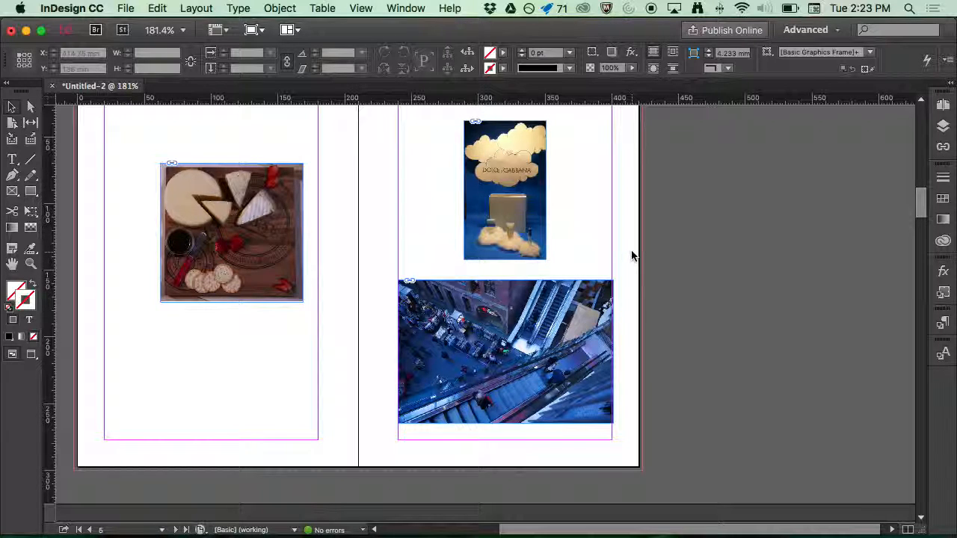
# Trim the left edge of the blue cloud display image slightly, to a frame width of about 59.75 mm
pyautogui.click(484, 187)
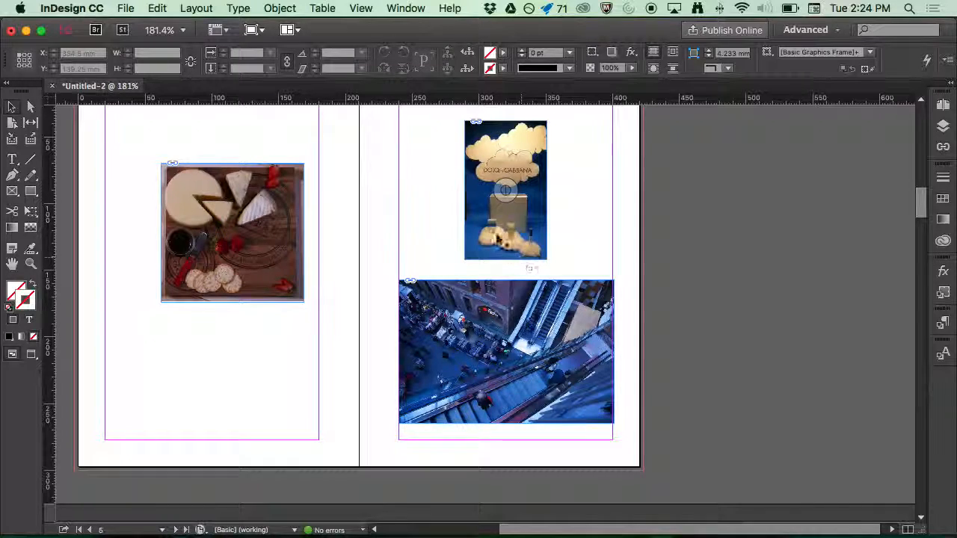
pyautogui.moveTo(465, 190); pyautogui.dragTo(468, 189)
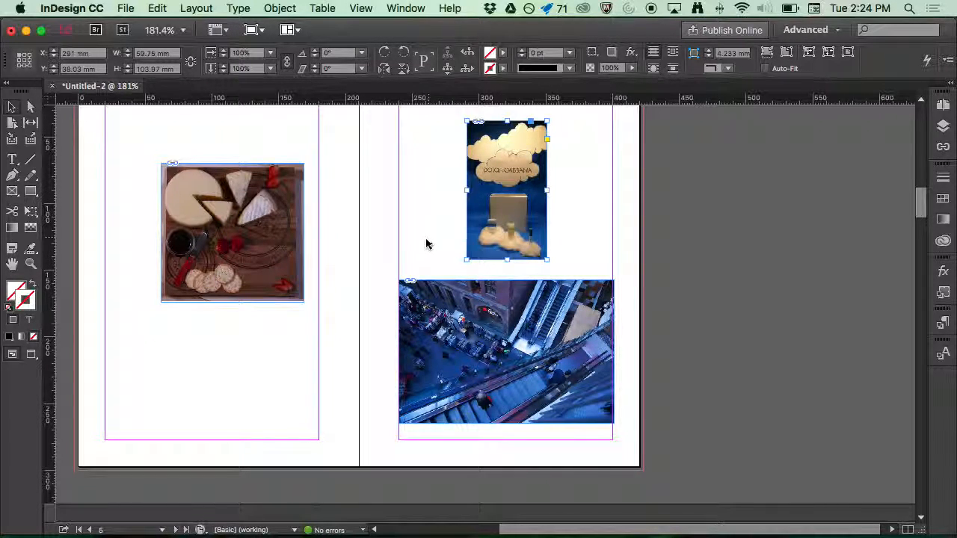
pyautogui.click(395, 216)
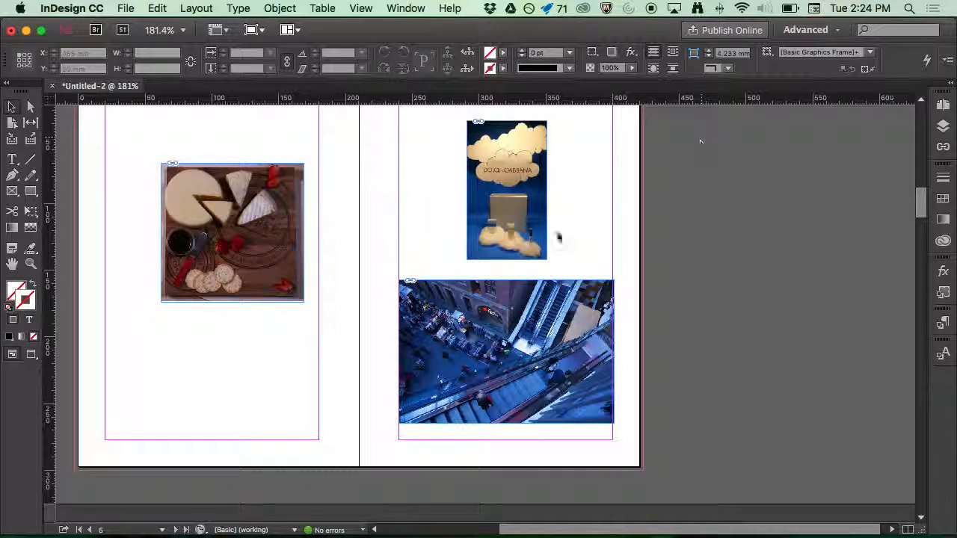
# Move the cheese board image toward page 4's left margin and scale it with its frame to about 162 × 157 mm
pyautogui.scroll(-1, 597, 257)
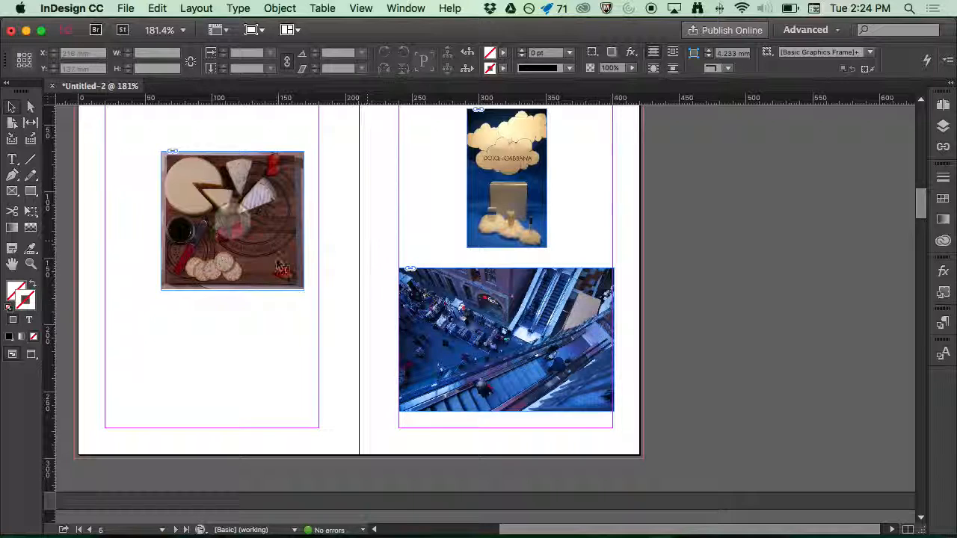
pyautogui.moveTo(255, 287); pyautogui.dragTo(222, 290)
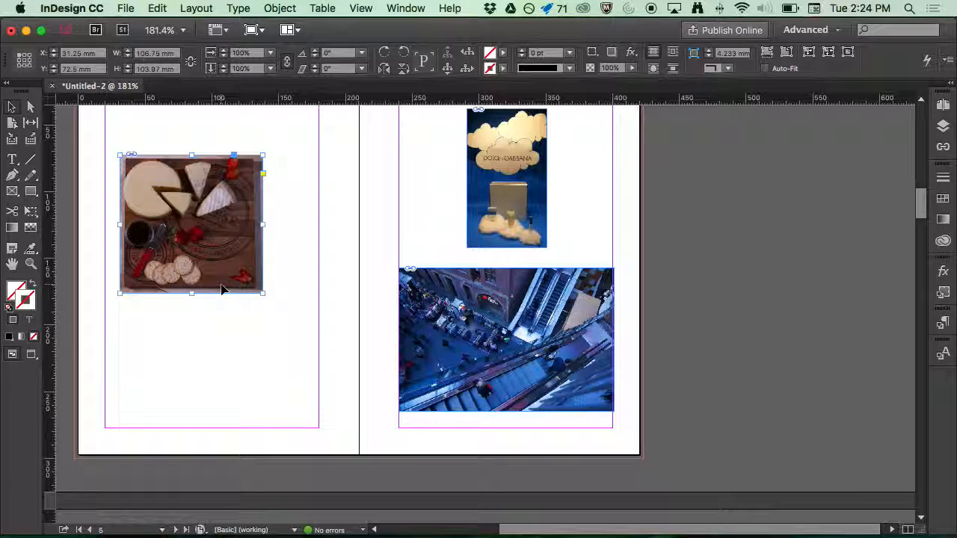
pyautogui.moveTo(181, 215)
pyautogui.moveTo(261, 294); pyautogui.dragTo(322, 349)
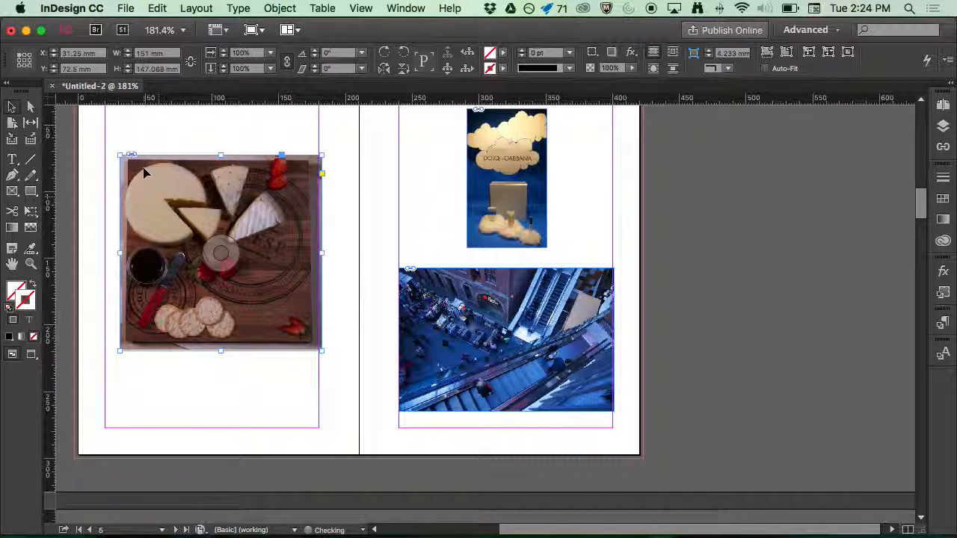
pyautogui.moveTo(120, 156); pyautogui.dragTo(106, 140)
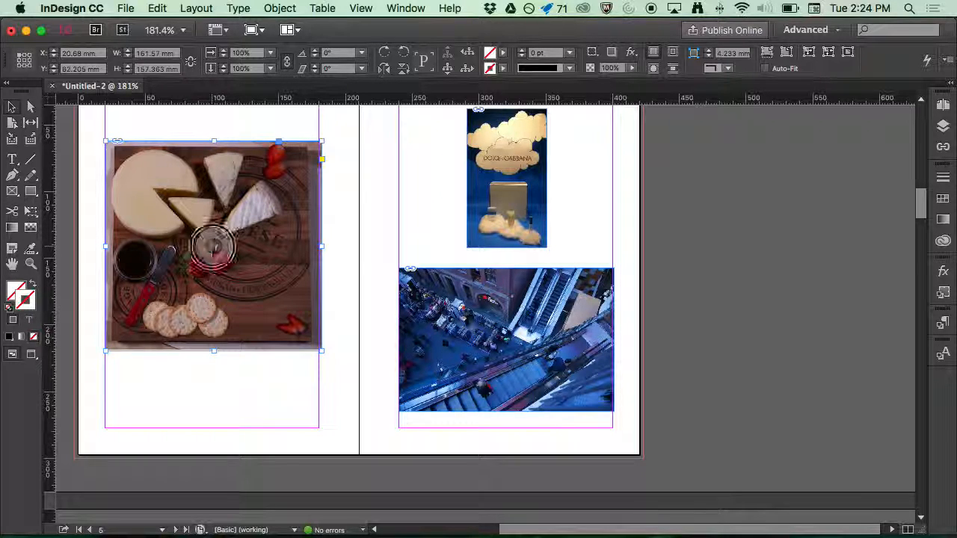
# Shift the cheese board photo to the right inside its frame, keeping the frame in place, and deselect it
pyautogui.moveTo(213, 250); pyautogui.dragTo(247, 254)
pyautogui.click(258, 406)
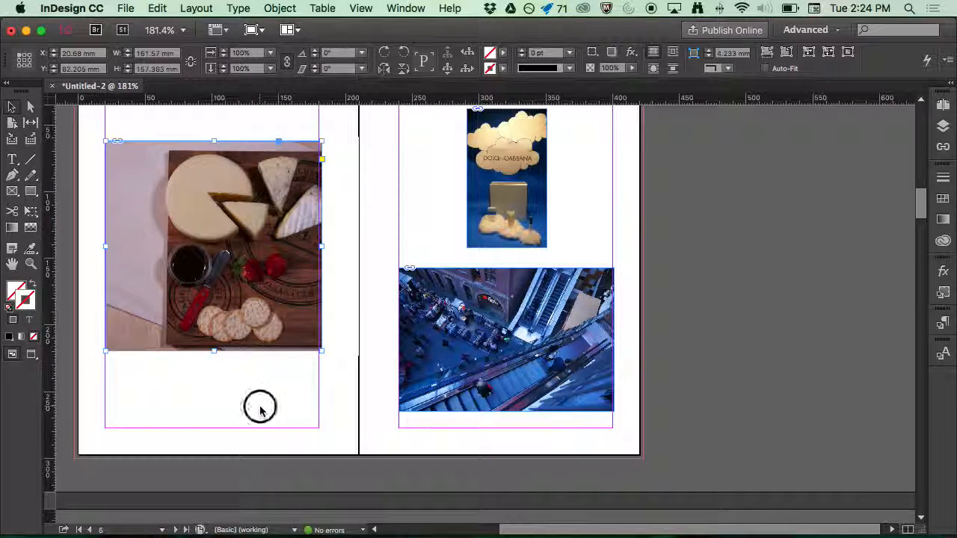
pyautogui.moveTo(214, 250)
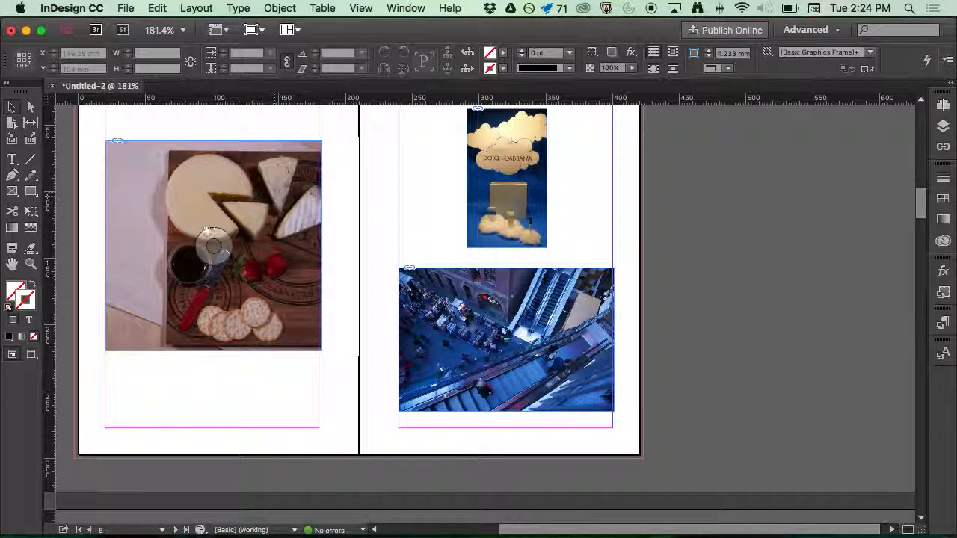
# Enlarge the cheese board photo inside its frame to about 402 × 268 mm, shift it left within the frame, and deselect it
pyautogui.moveTo(213, 254)
pyautogui.mouseDown()
pyautogui.moveTo(172, 252)
pyautogui.moveTo(200, 249)
pyautogui.mouseUp()
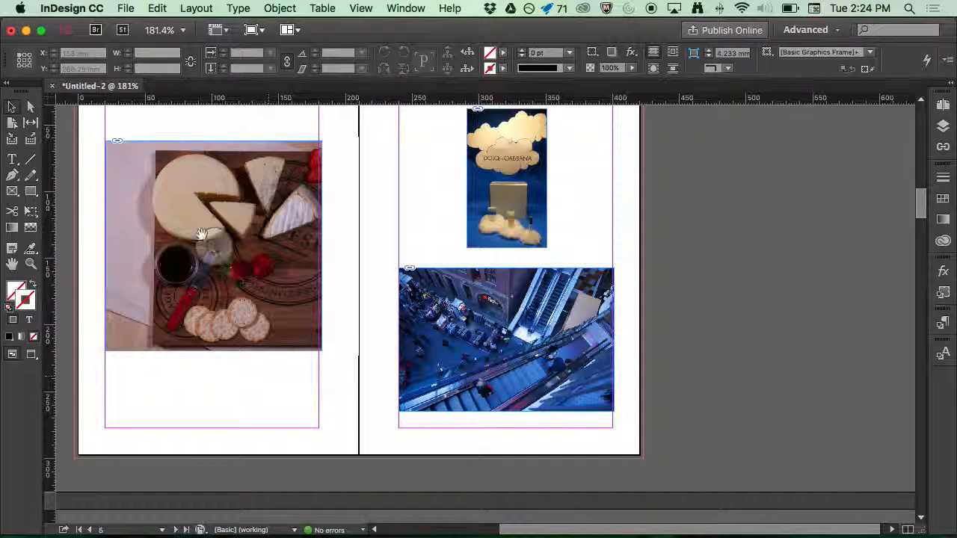
pyautogui.click(217, 248)
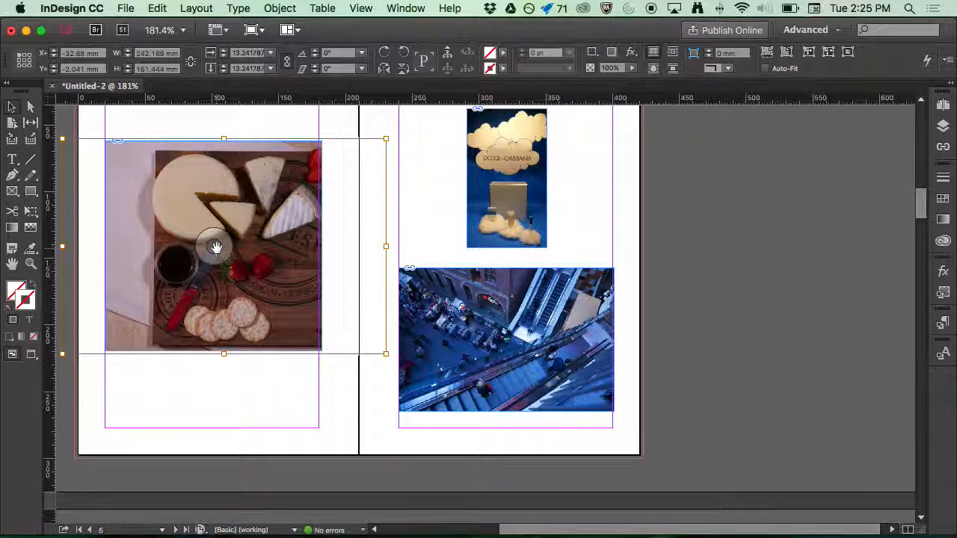
pyautogui.moveTo(386, 353); pyautogui.dragTo(468, 381)
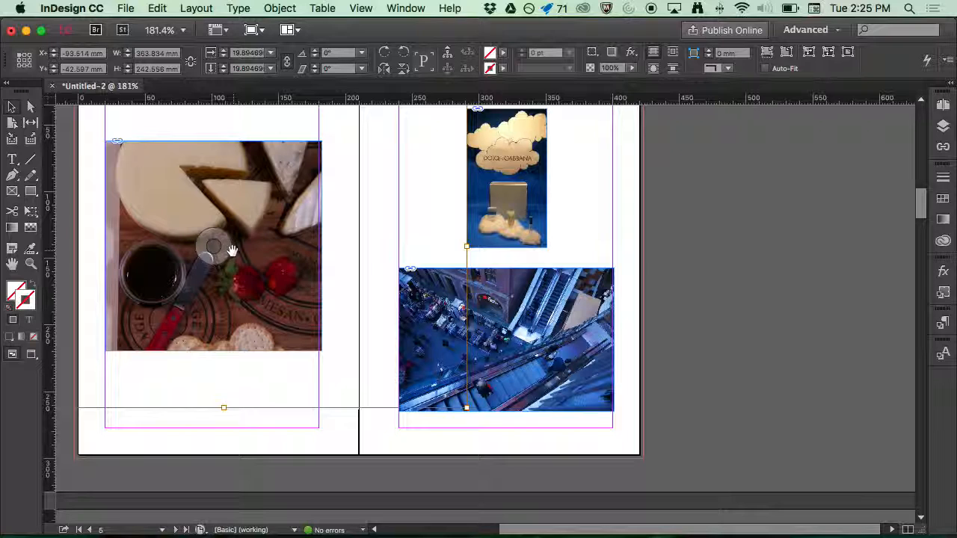
pyautogui.moveTo(466, 408); pyautogui.dragTo(486, 418)
pyautogui.moveTo(212, 256); pyautogui.dragTo(204, 252)
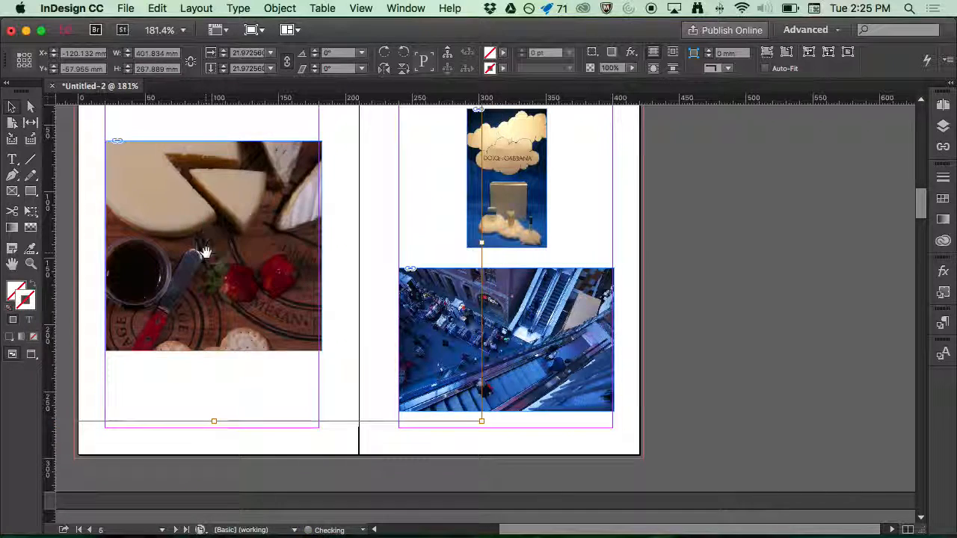
pyautogui.click(172, 440)
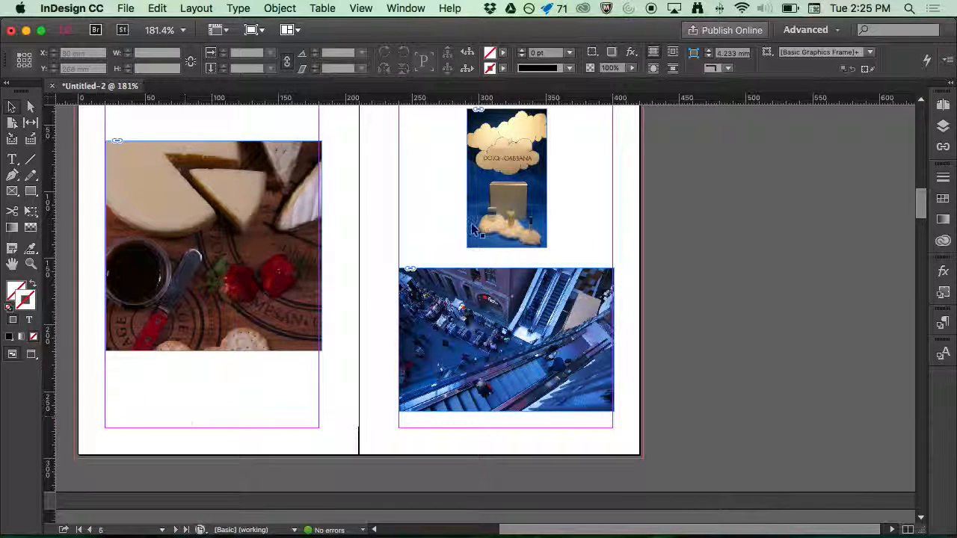
# Scale the cheese board image down slightly with its frame so the right edge meets page 4's right margin, and deselect it
pyautogui.click(216, 254)
pyautogui.moveTo(321, 351); pyautogui.dragTo(318, 348)
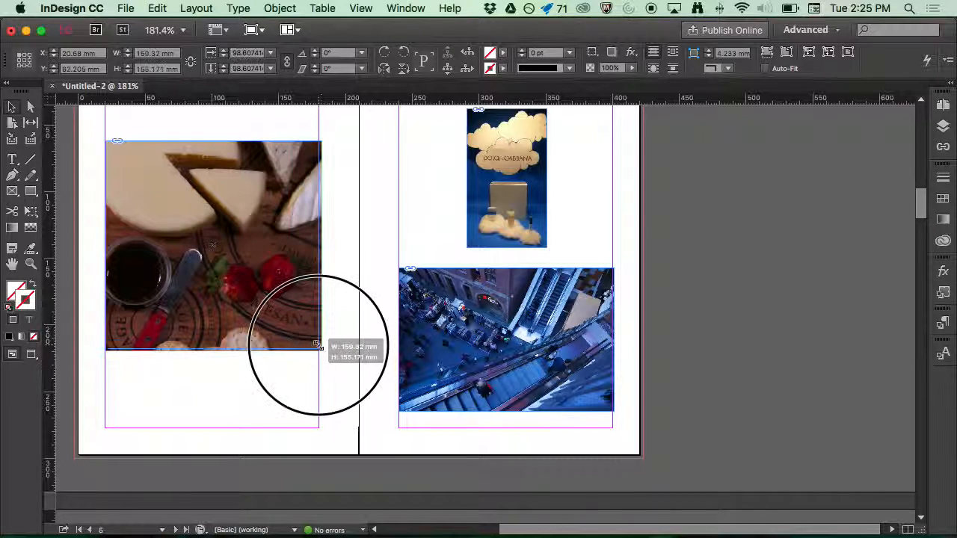
pyautogui.click(329, 297)
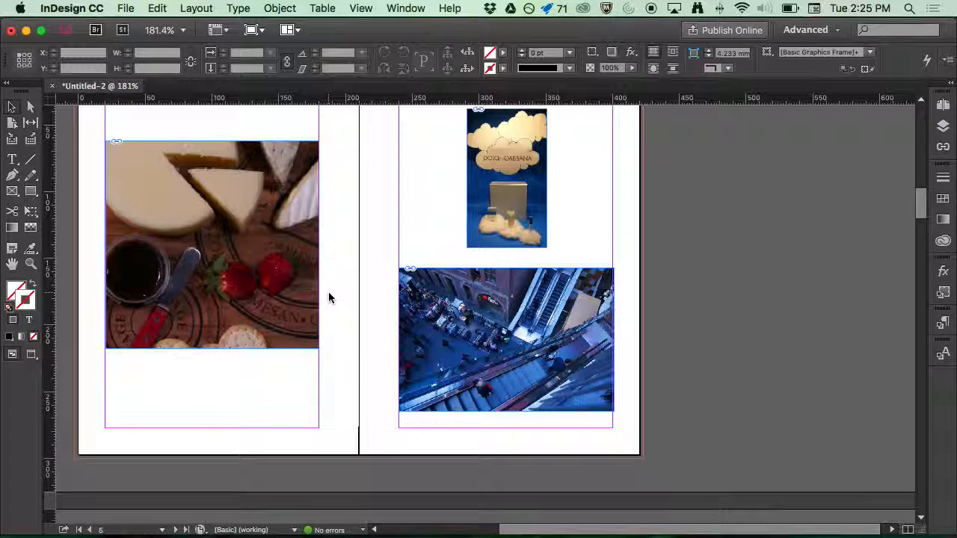
# Crop the empty sides of the shop window image's frame on page 6, to a frame width of about 88.75 mm
pyautogui.scroll(2, 335, 265)
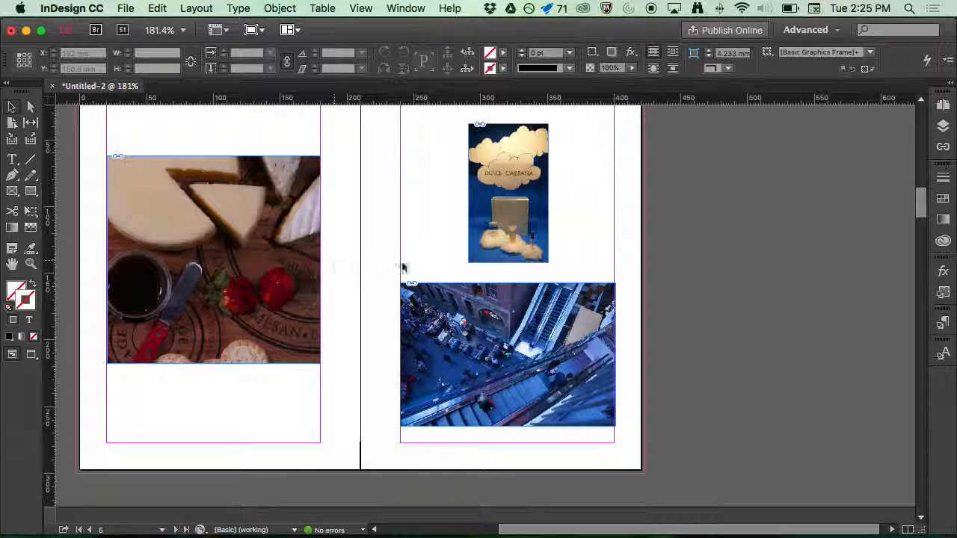
pyautogui.scroll(-10, 396, 267)
pyautogui.click(294, 245)
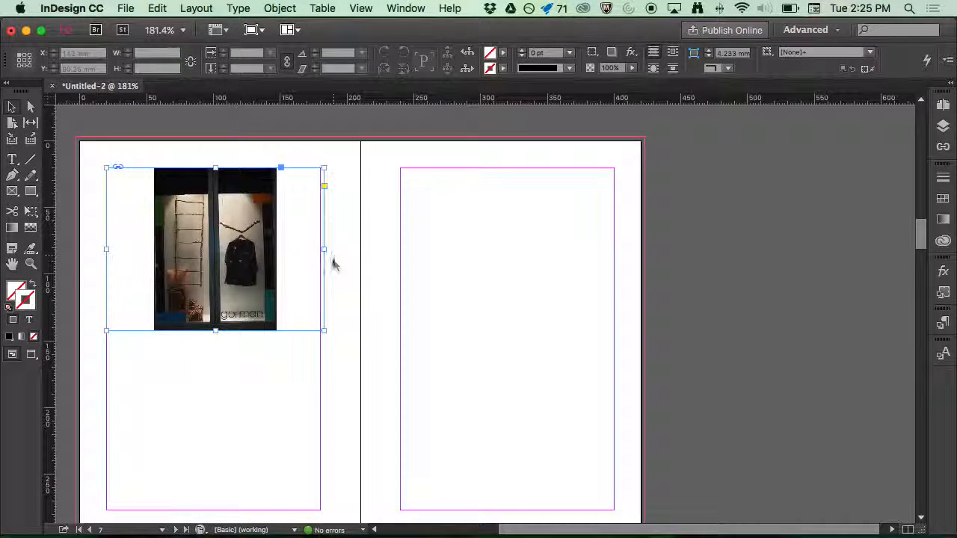
pyautogui.moveTo(323, 249); pyautogui.dragTo(274, 254)
pyautogui.moveTo(106, 248); pyautogui.dragTo(154, 249)
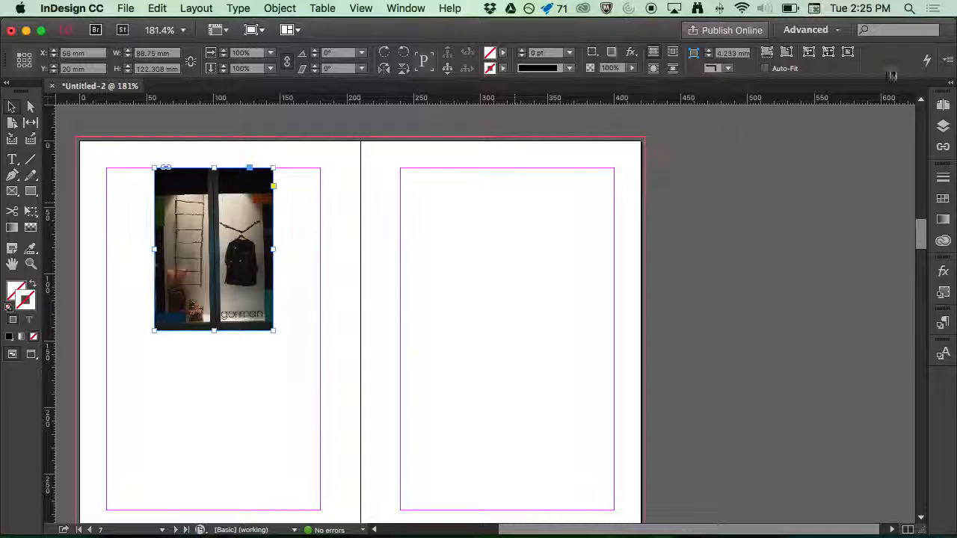
# Draw a text frame about 36 mm high below the shop window image and enter "x rbuygzs igy xdiuy grtixug"
pyautogui.scroll(-1, 584, 258)
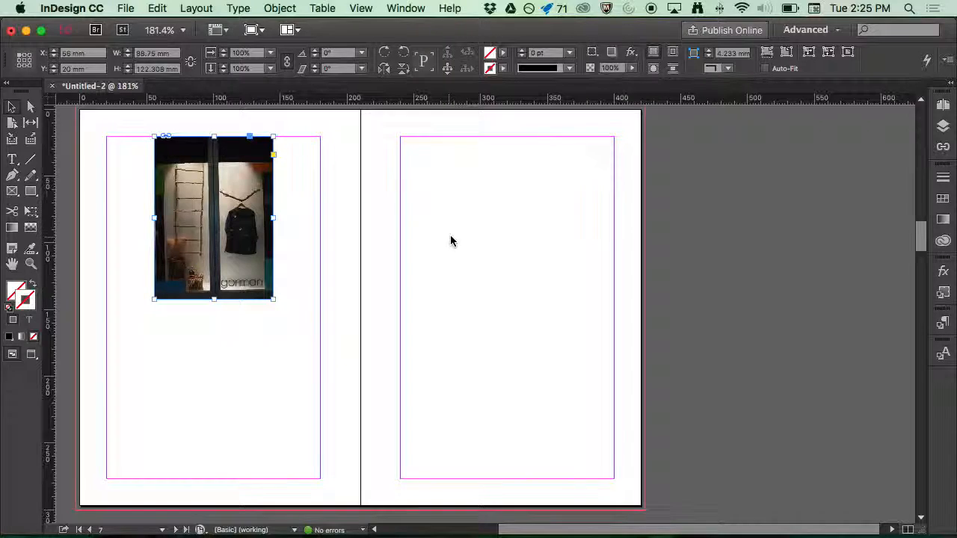
pyautogui.scroll(1, 449, 236)
pyautogui.click(12, 159)
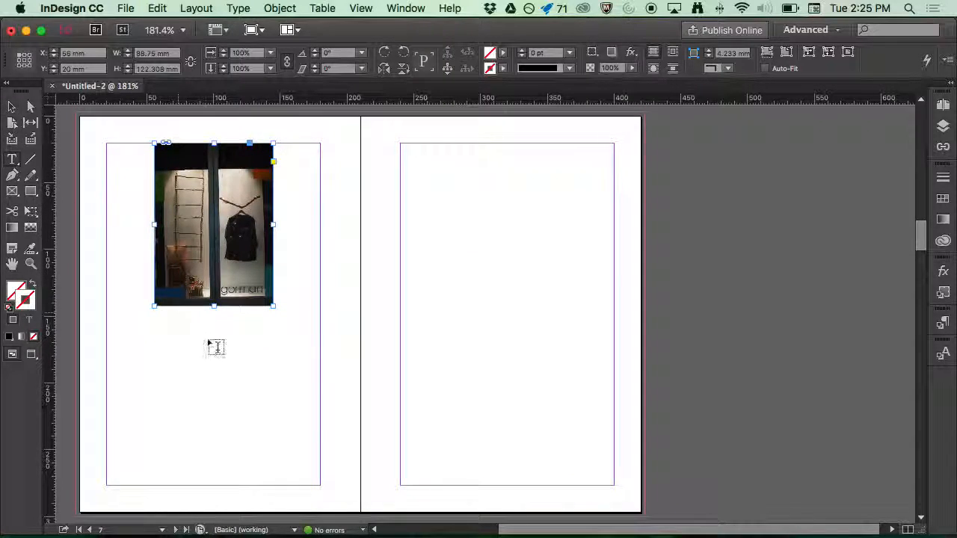
pyautogui.moveTo(123, 325); pyautogui.dragTo(343, 373)
# Enlarge all the text in the frame below the shop window image to 42 pt
pyautogui.press('super+a')
pyautogui.press('super+shift+period')
pyautogui.press('super+shift+period')
pyautogui.press('super+shift+period')
pyautogui.press('super+shift+period')
pyautogui.press('super+shift+period')
pyautogui.press('super+shift+period')
pyautogui.press('super+shift+period')
pyautogui.press('super+shift+period')
pyautogui.press('super+shift+period')
pyautogui.press('super+shift+period')
pyautogui.press('super+shift+period')
pyautogui.press('super+shift+period')
pyautogui.press('super+shift+period')
pyautogui.press('super+shift+period')
pyautogui.press('super+shift+period')
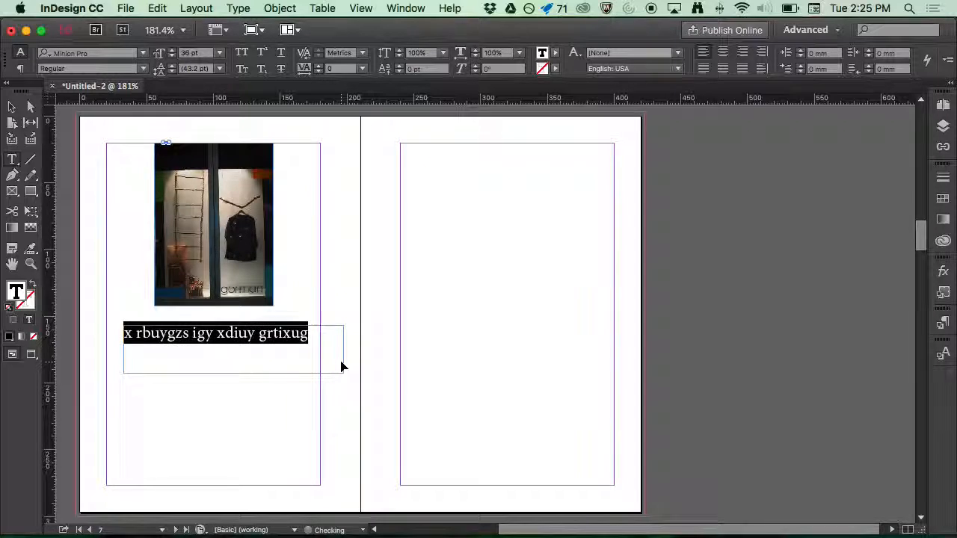
# Set the page 6 text's font to Lucida Calligraphy and its fill colour to green, and deselect the text
pyautogui.click(143, 52)
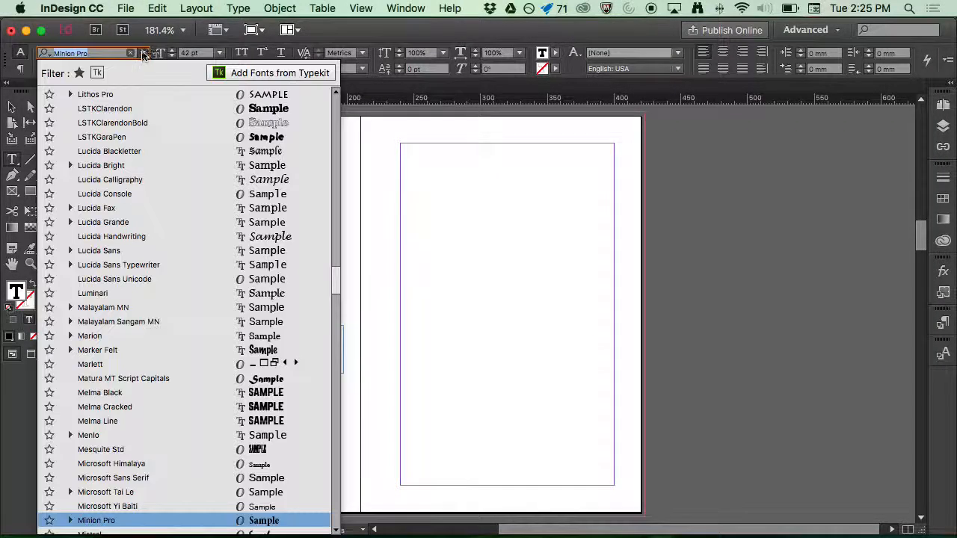
pyautogui.click(281, 190)
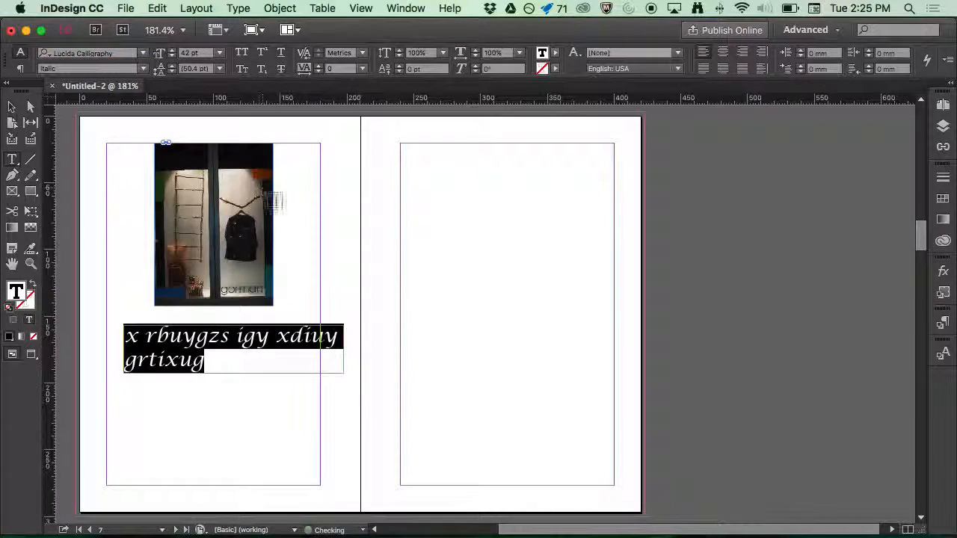
pyautogui.doubleClick(15, 290)
pyautogui.click(352, 252)
pyautogui.click(617, 174)
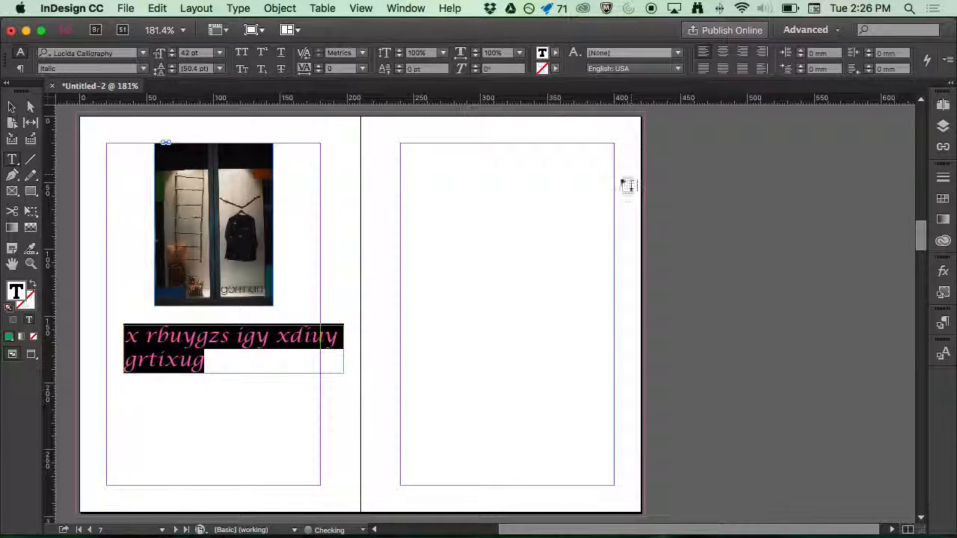
pyautogui.click(378, 336)
# Move the green text frame to page 6's left margin at about X 20 mm, Y 148.5 mm, and narrow it to about 151 mm
pyautogui.click(18, 111)
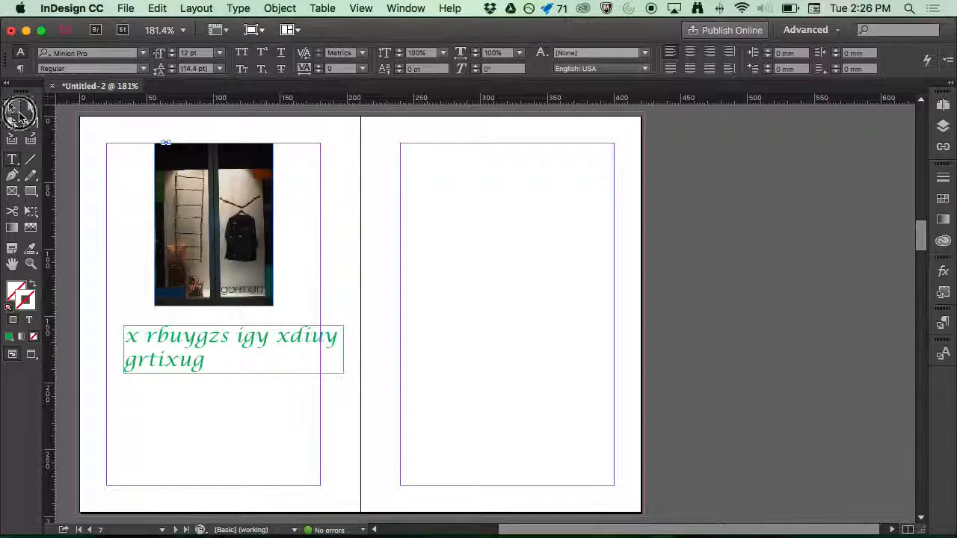
pyautogui.moveTo(160, 336); pyautogui.dragTo(153, 341)
pyautogui.moveTo(326, 362); pyautogui.dragTo(310, 362)
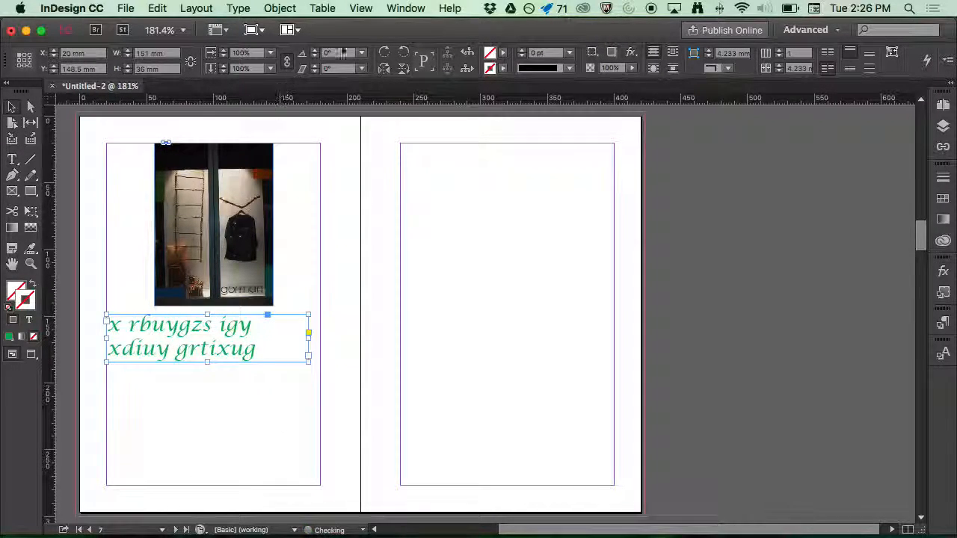
# Try the Essentials workspace and return to the Advanced workspace
pyautogui.click(406, 8)
pyautogui.moveTo(411, 34)
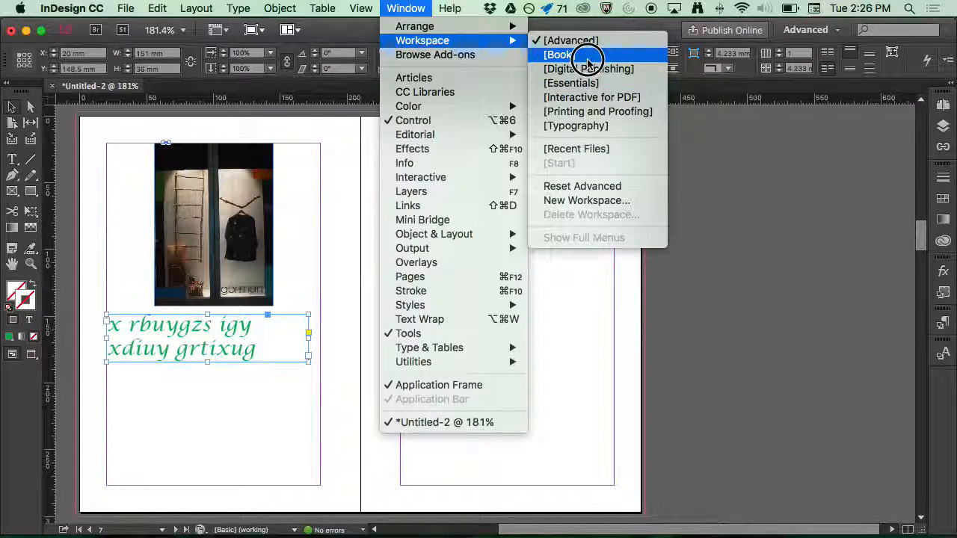
pyautogui.click(587, 85)
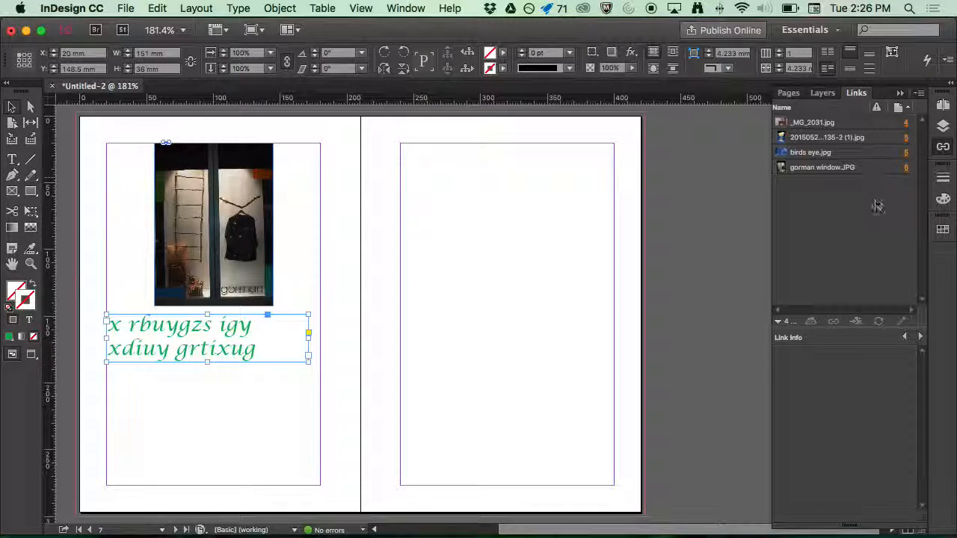
pyautogui.click(407, 8)
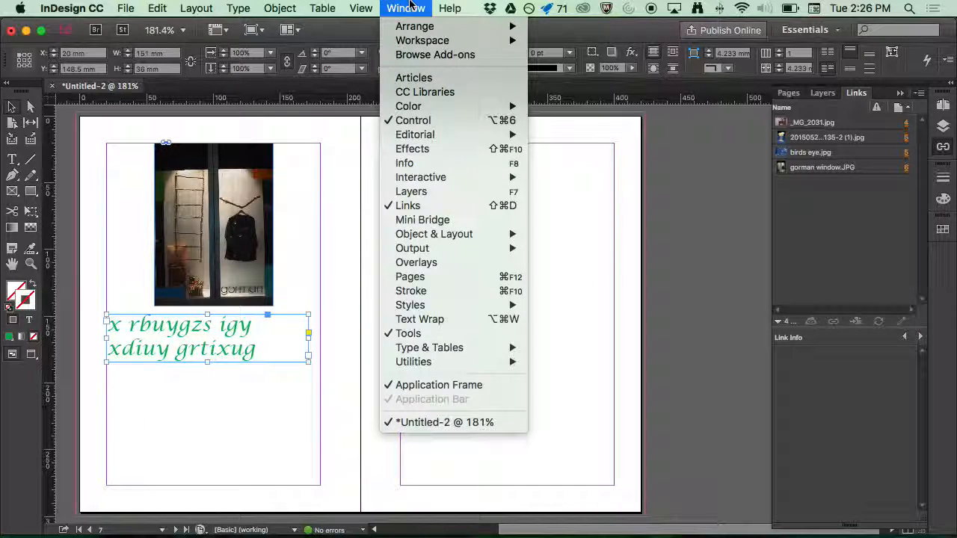
pyautogui.moveTo(463, 41)
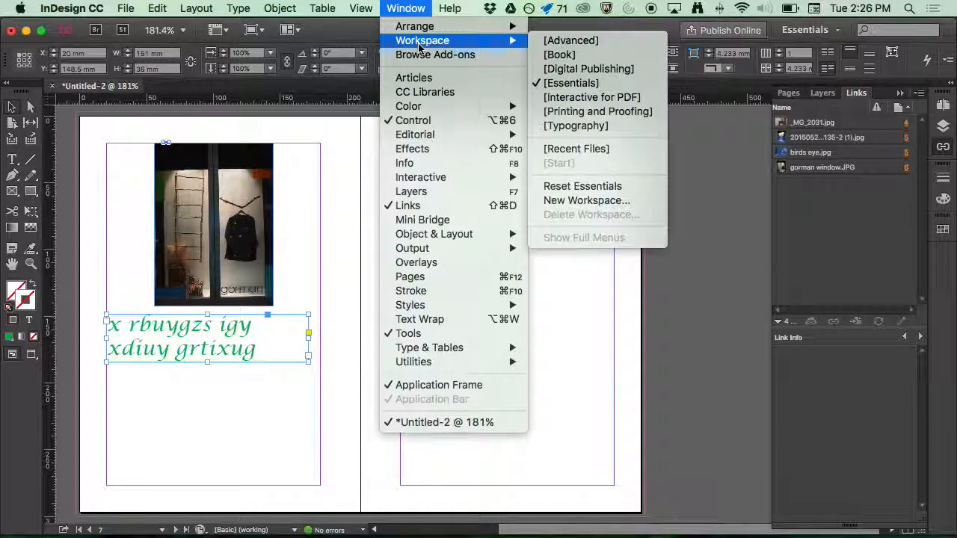
pyautogui.click(659, 43)
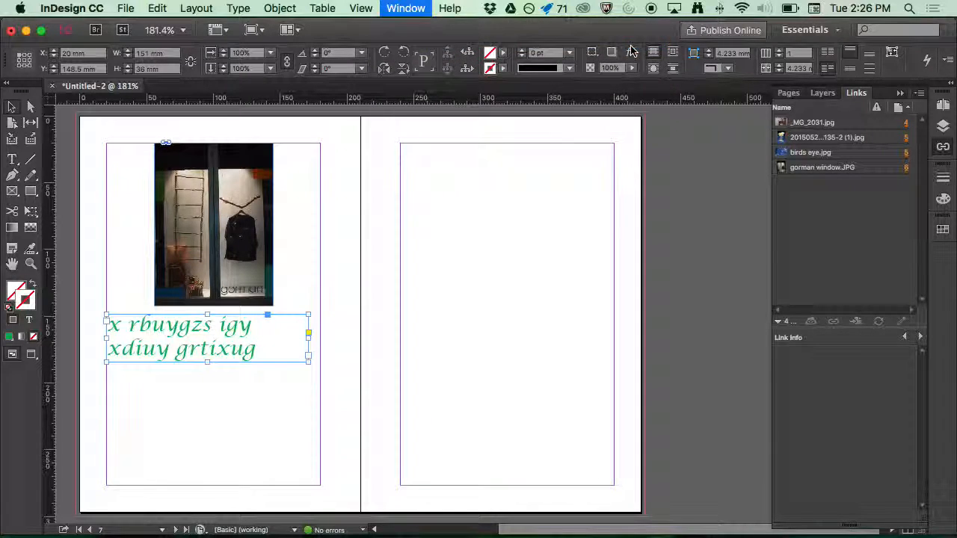
# Widen the panel dock to show its labels and create a new paragraph style from the green text on page 6
pyautogui.moveTo(945, 326); pyautogui.dragTo(810, 345)
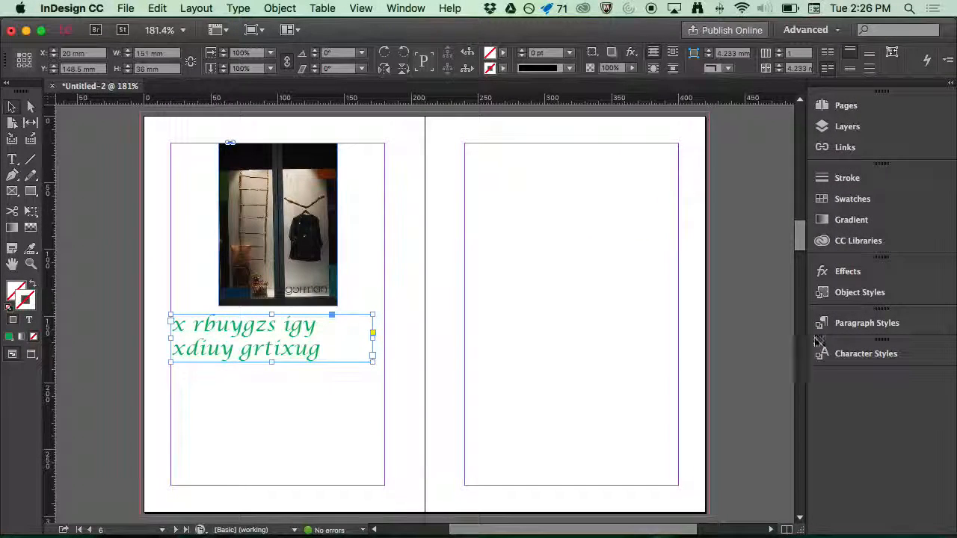
pyautogui.click(845, 322)
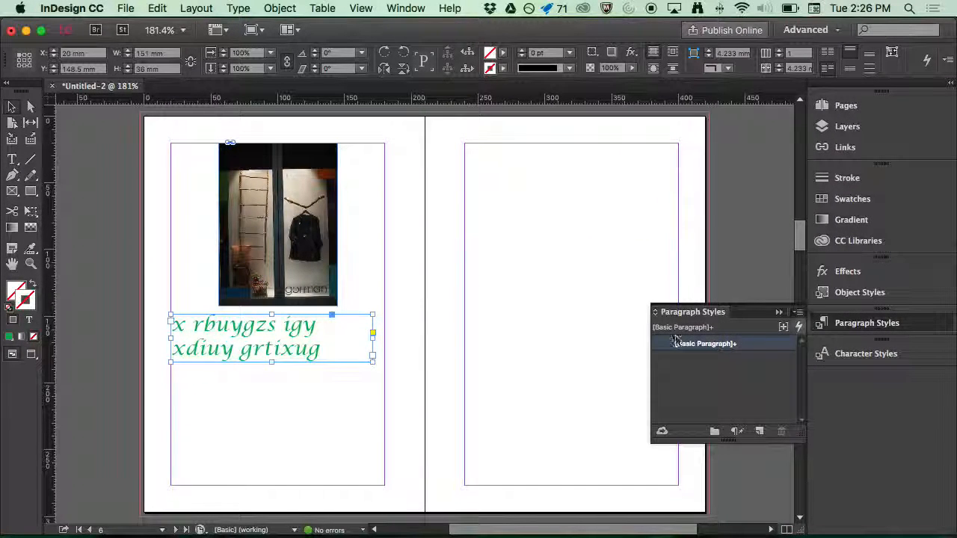
pyautogui.doubleClick(243, 324)
pyautogui.moveTo(174, 322); pyautogui.dragTo(396, 361)
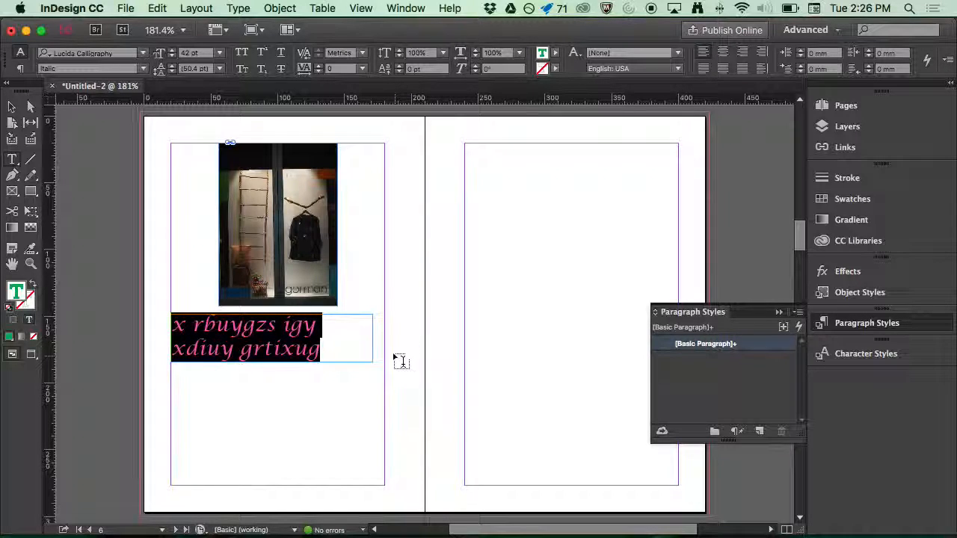
pyautogui.click(759, 431)
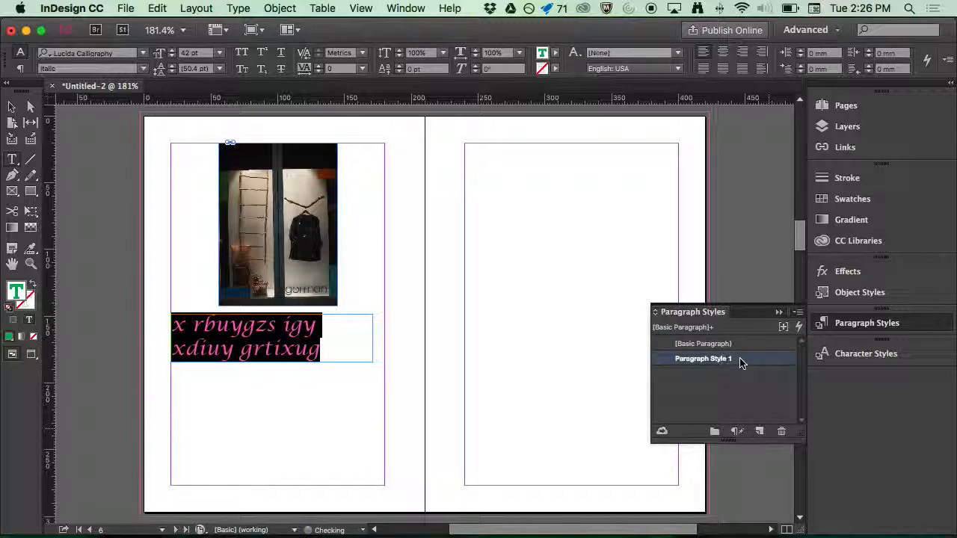
# Rename the new paragraph style as Heading
pyautogui.doubleClick(738, 359)
pyautogui.write('Head')
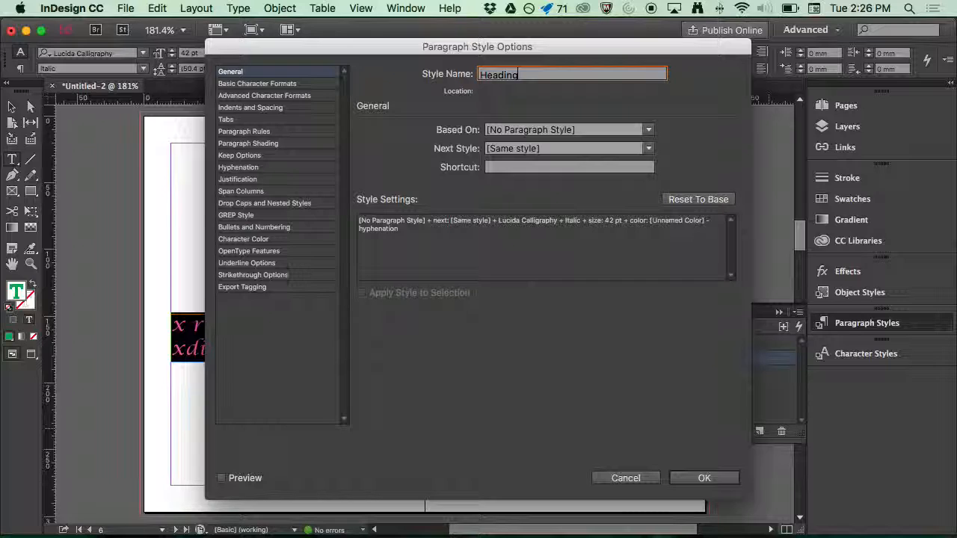
pyautogui.write('ing')
pyautogui.press('Return')
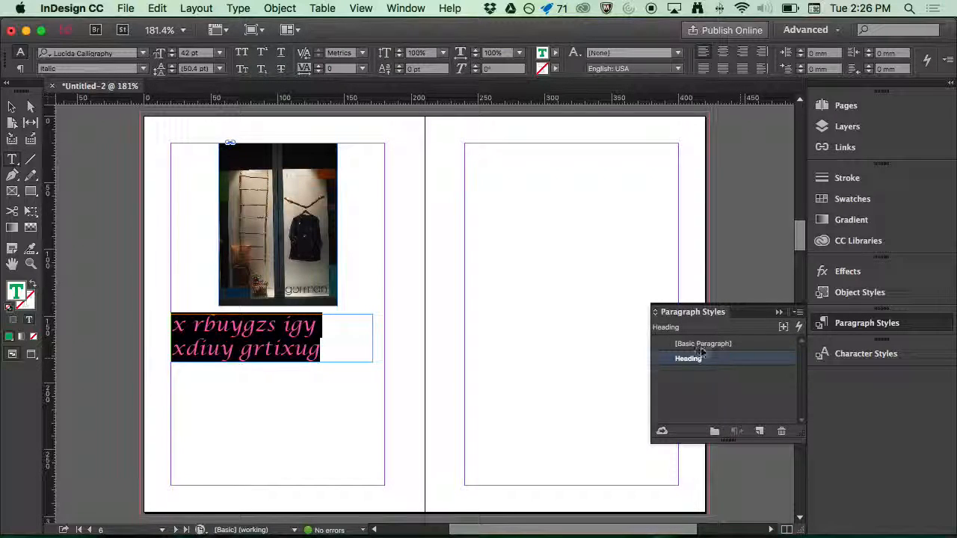
# Add a text frame below page 4's cheese board image with the text "zksyetf oUSfgux ku dfxgiu frxiuiuy" and apply the Heading style
pyautogui.scroll(5, 478, 180)
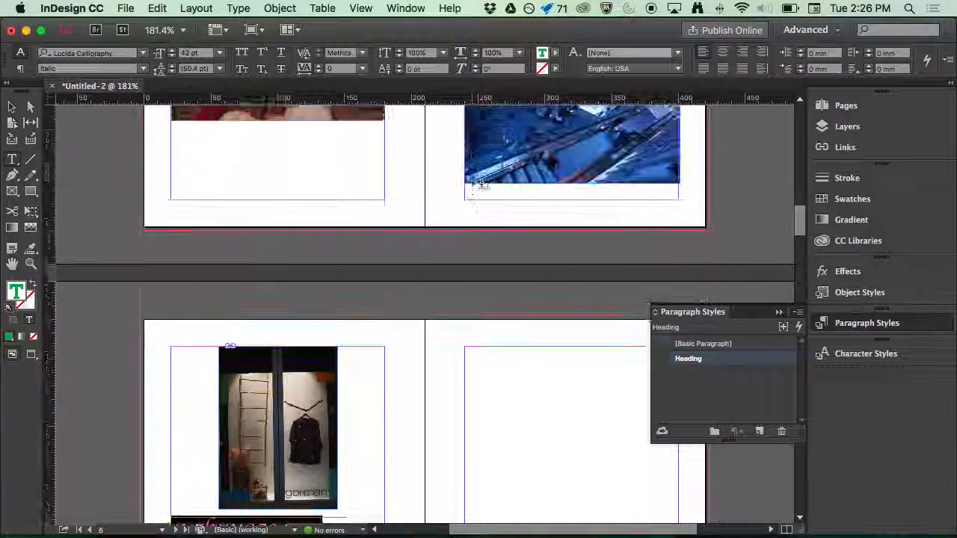
pyautogui.moveTo(171, 256); pyautogui.dragTo(385, 303)
pyautogui.write('aksyef oUSfgar ku dfagka jnj')
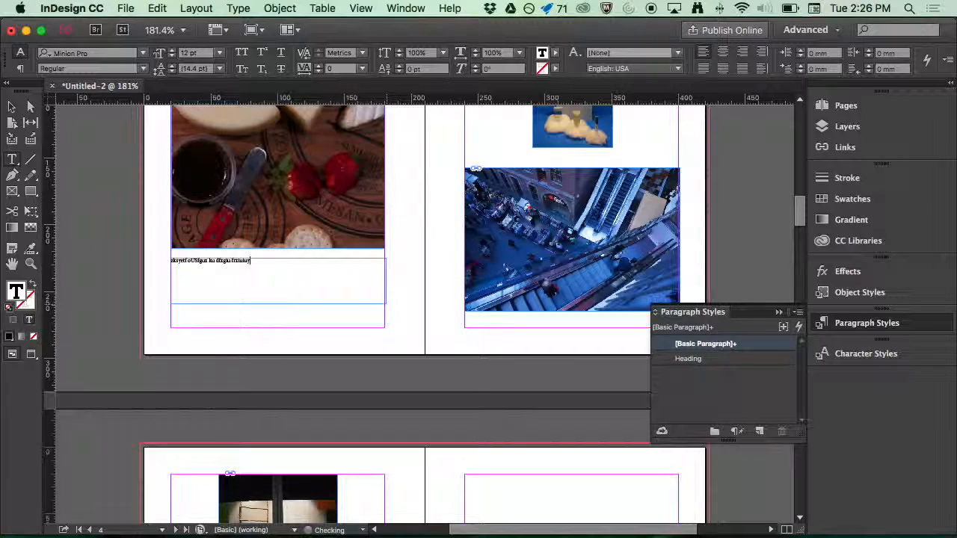
pyautogui.click(697, 358)
# Add a text frame about 46.5 × 74.25 mm beside page 5's cloud display image, enter "zd dtij fr hu drthu cgthudrt", and apply the Heading style
pyautogui.scroll(3, 494, 223)
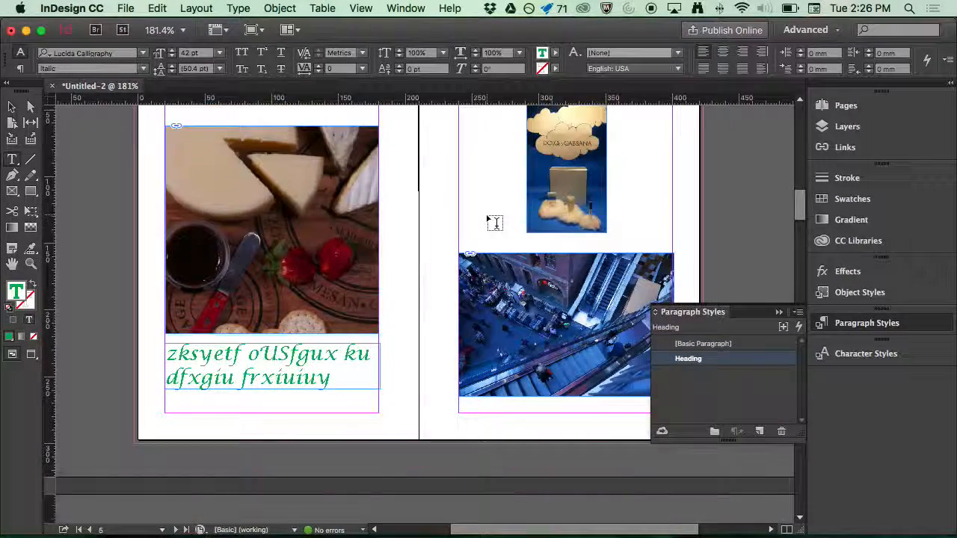
pyautogui.scroll(5, 494, 223)
pyautogui.scroll(-4, 494, 222)
pyautogui.hscroll(3, 494, 223)
pyautogui.moveTo(377, 150); pyautogui.dragTo(439, 249)
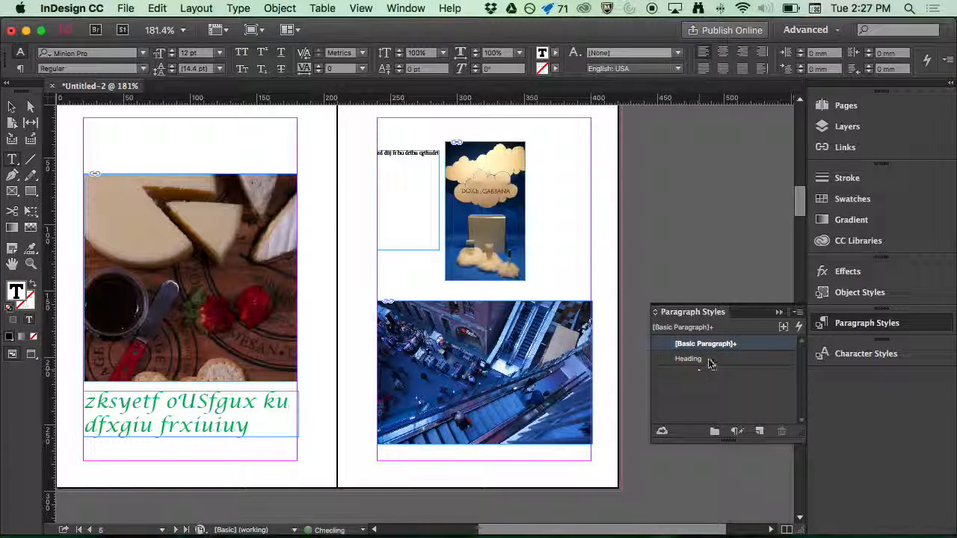
pyautogui.write('zd dtij fr hu drthu cgthudrt')
pyautogui.click(709, 362)
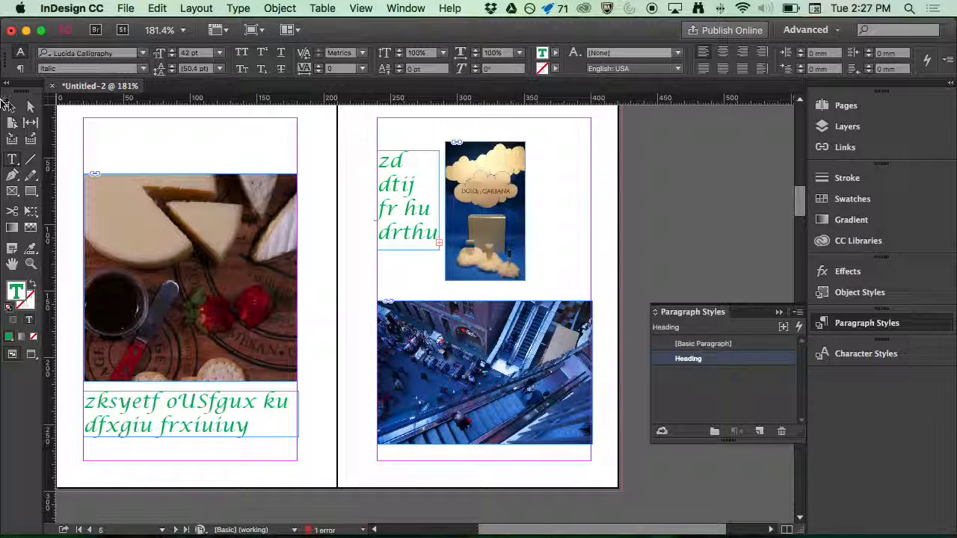
pyautogui.click(11, 106)
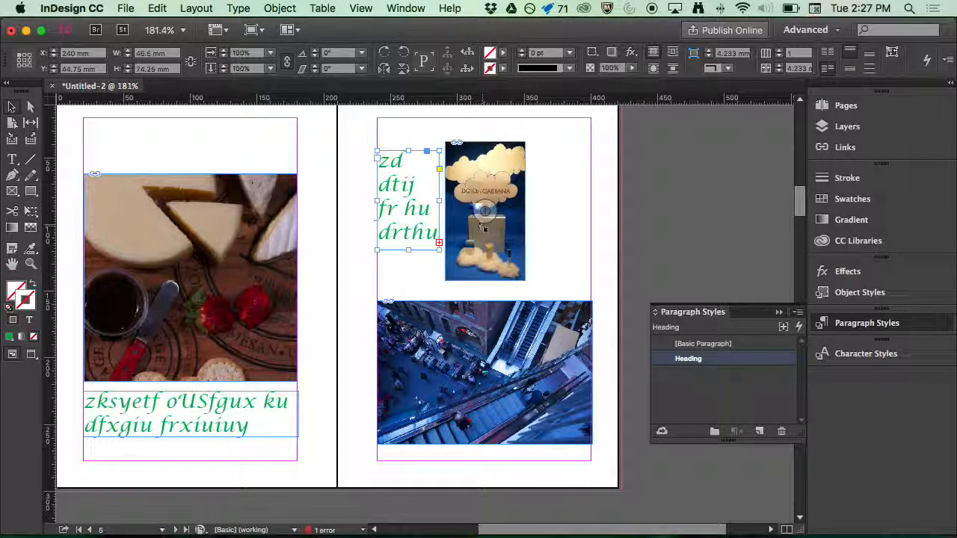
# Move page 5's cloud display image to the right margin and enlarge the text frame beside it to about 92.25 × 95 mm
pyautogui.moveTo(499, 179); pyautogui.dragTo(562, 178)
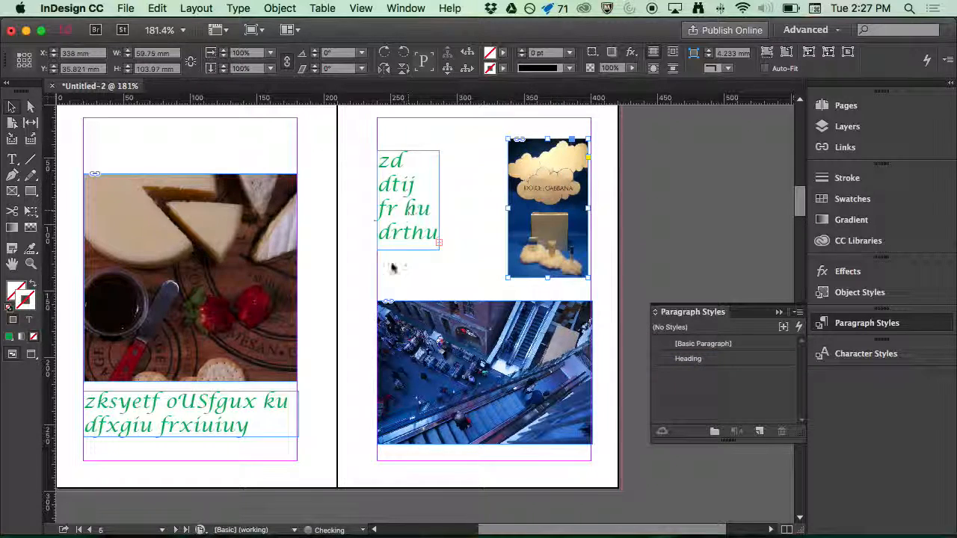
pyautogui.moveTo(438, 250); pyautogui.dragTo(501, 278)
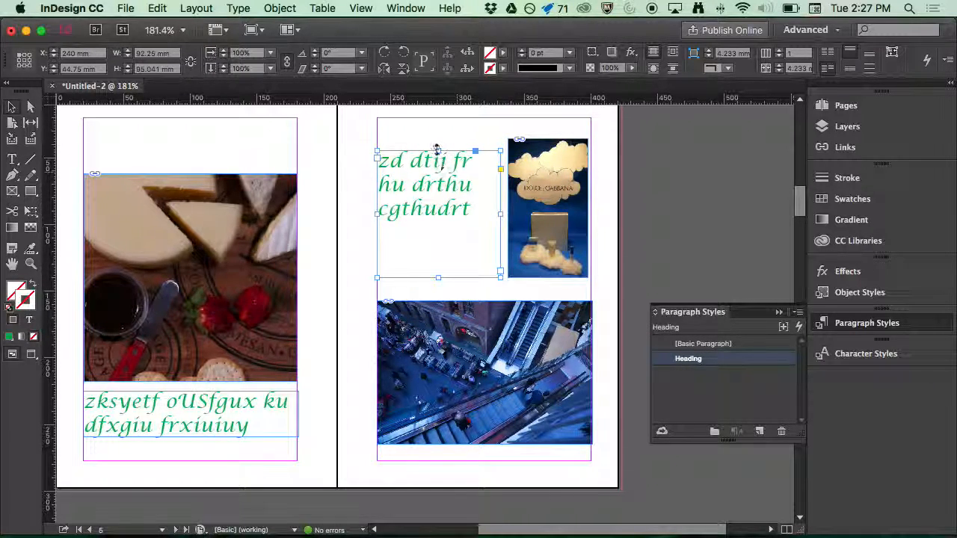
pyautogui.click(412, 128)
# Open the Heading paragraph style's basic character formats with live preview on, keeping the page 4 text uncovered
pyautogui.scroll(-1, 401, 240)
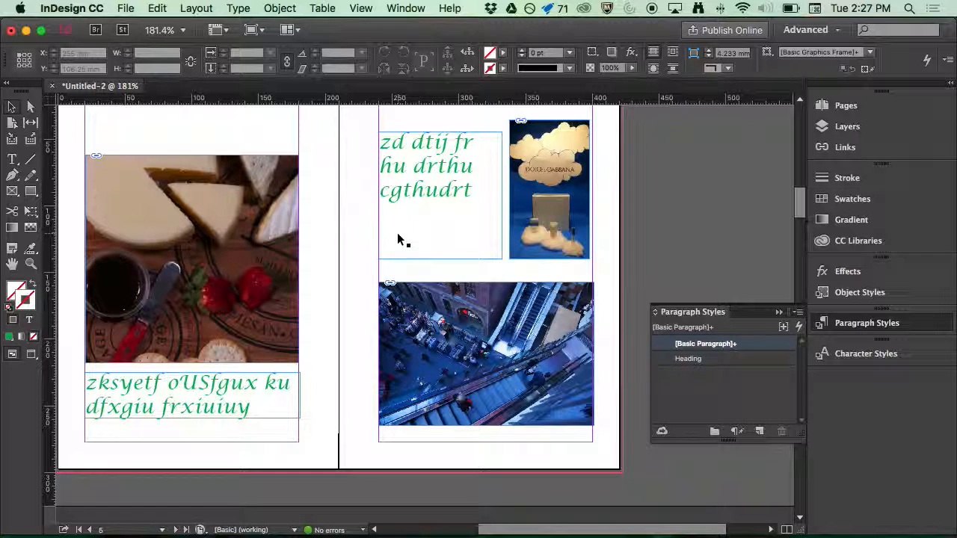
pyautogui.scroll(-6, 600, 207)
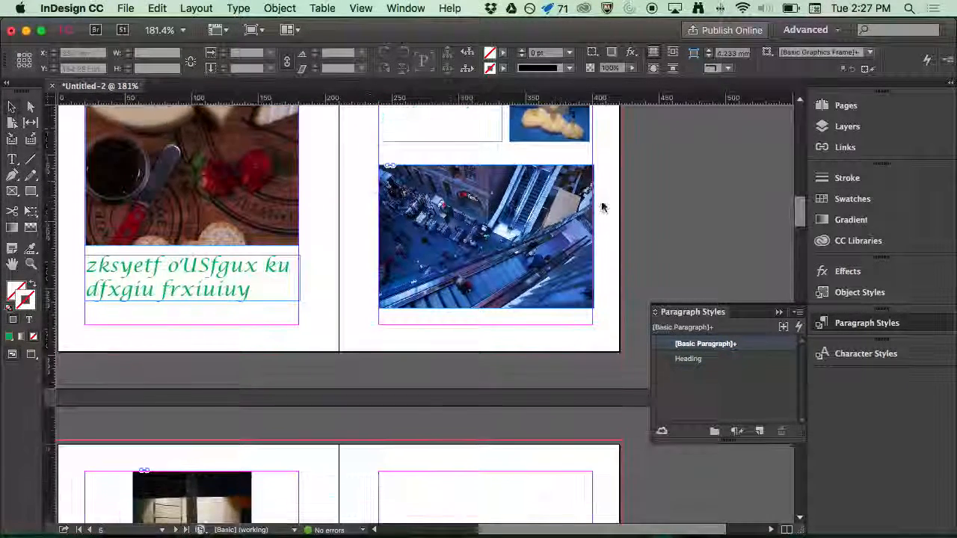
pyautogui.scroll(7, 600, 207)
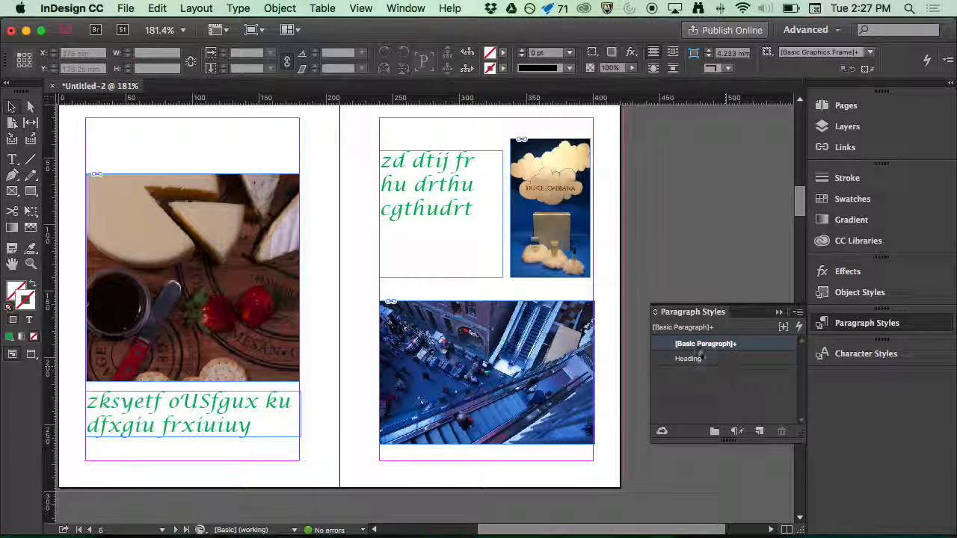
pyautogui.doubleClick(687, 358)
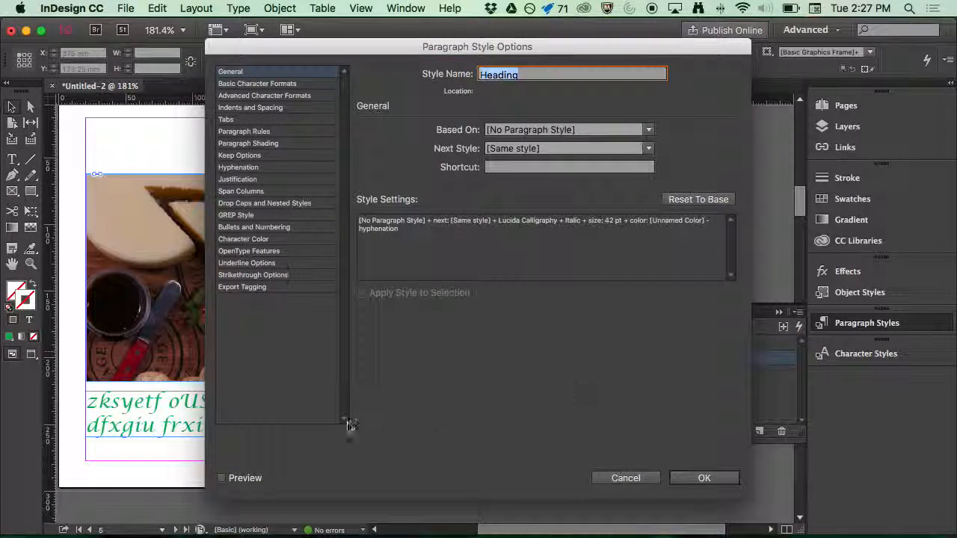
pyautogui.click(222, 478)
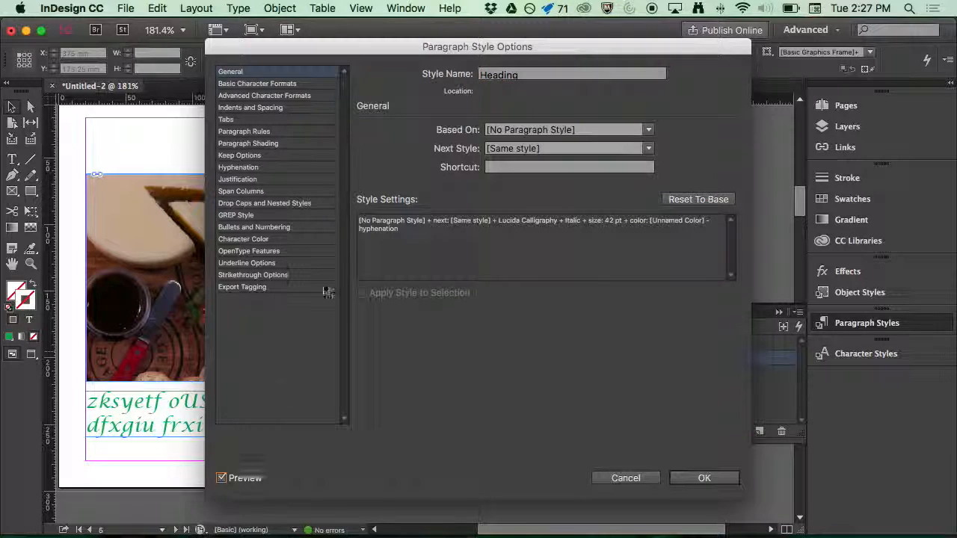
pyautogui.moveTo(369, 48); pyautogui.dragTo(554, 41)
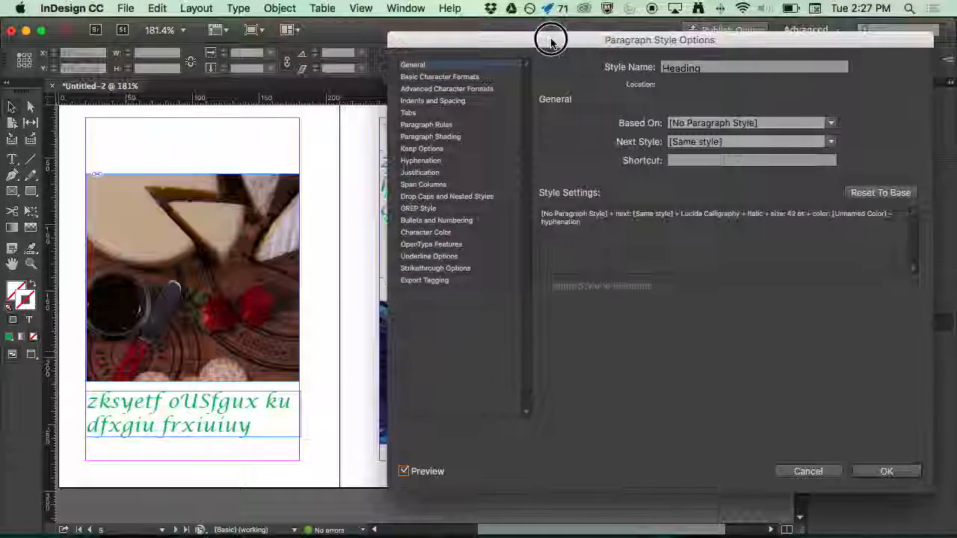
pyautogui.click(489, 78)
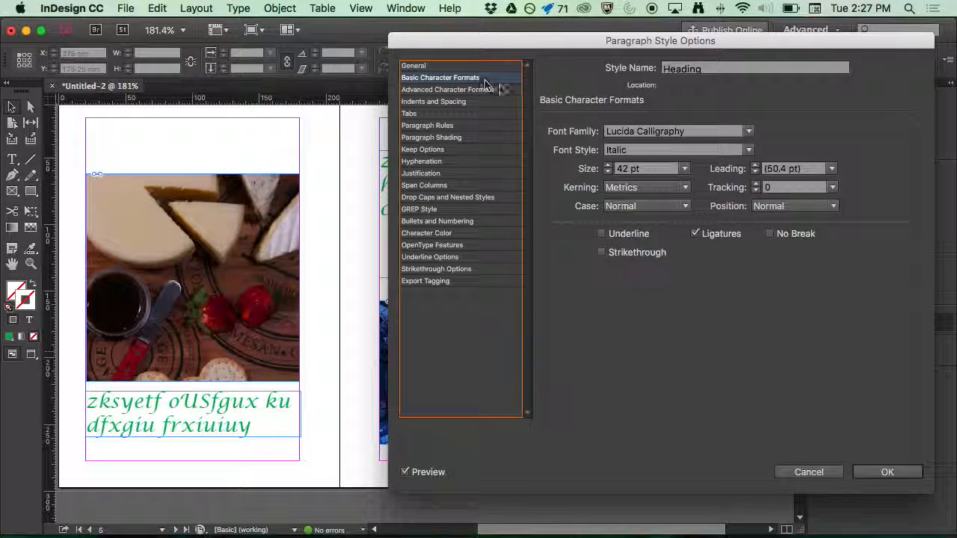
# Try Marlett as the Heading style's font family, and settle on Menlo with pages 4 and 5 in view
pyautogui.click(748, 131)
pyautogui.moveTo(625, 44); pyautogui.dragTo(710, 38)
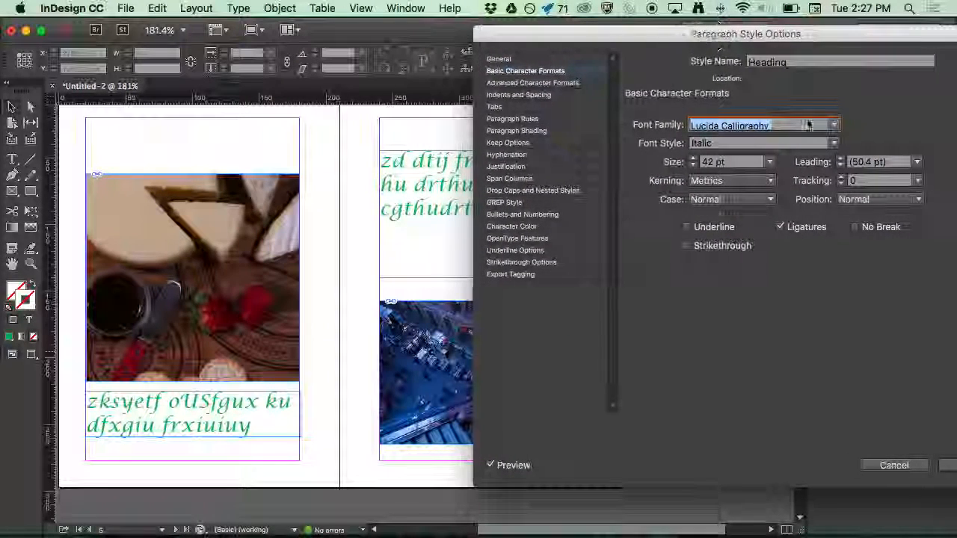
pyautogui.click(834, 126)
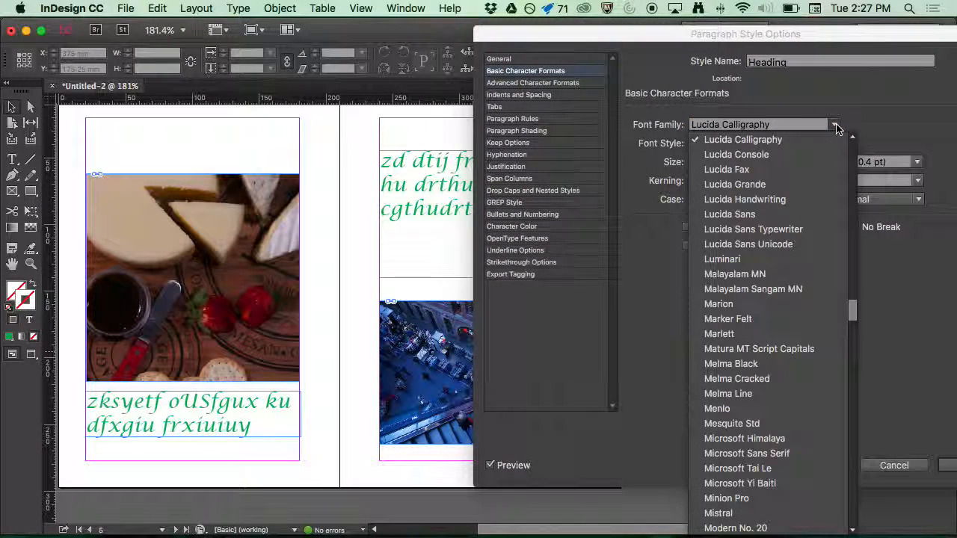
pyautogui.click(729, 333)
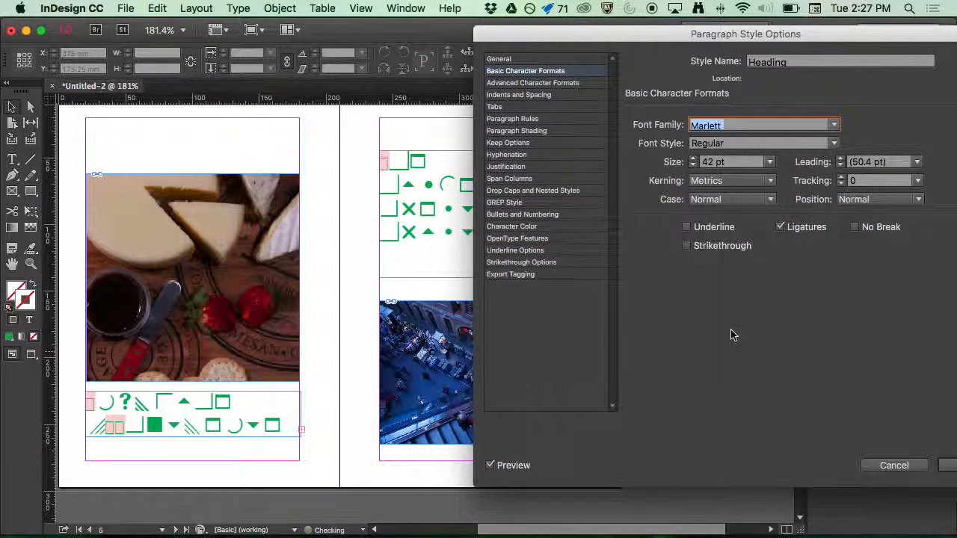
pyautogui.click(833, 125)
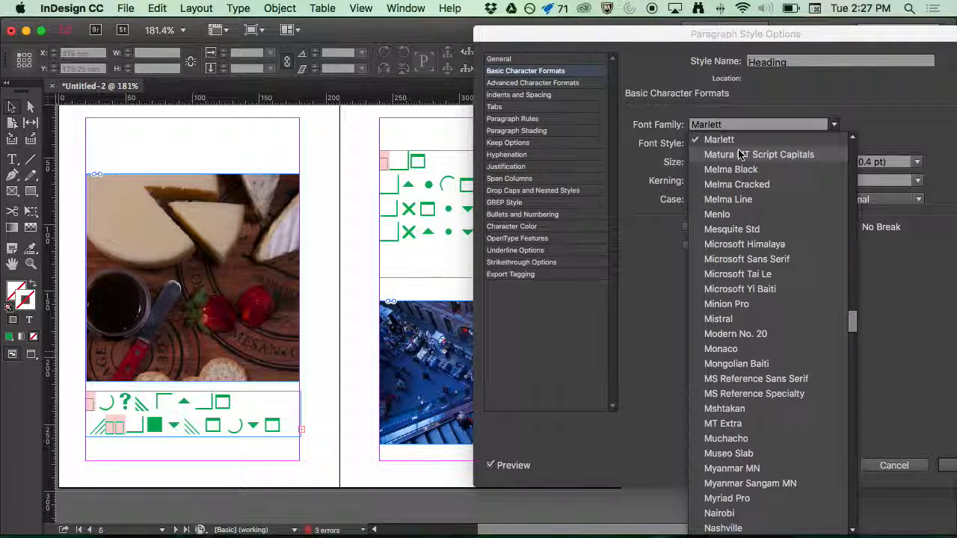
pyautogui.click(740, 214)
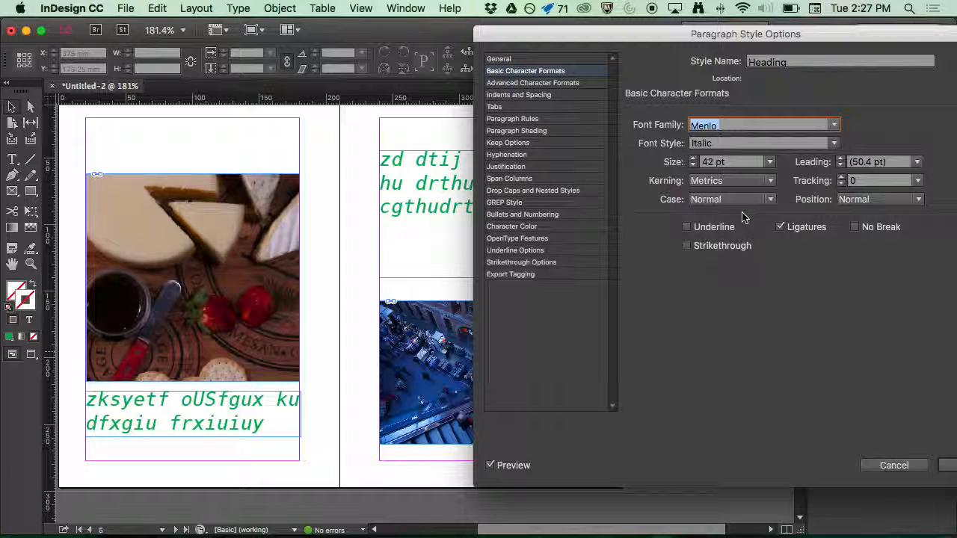
# Set the Heading style's character color to the magenta swatch C=0 M=100 Y=0 K=0
pyautogui.click(530, 226)
pyautogui.click(782, 138)
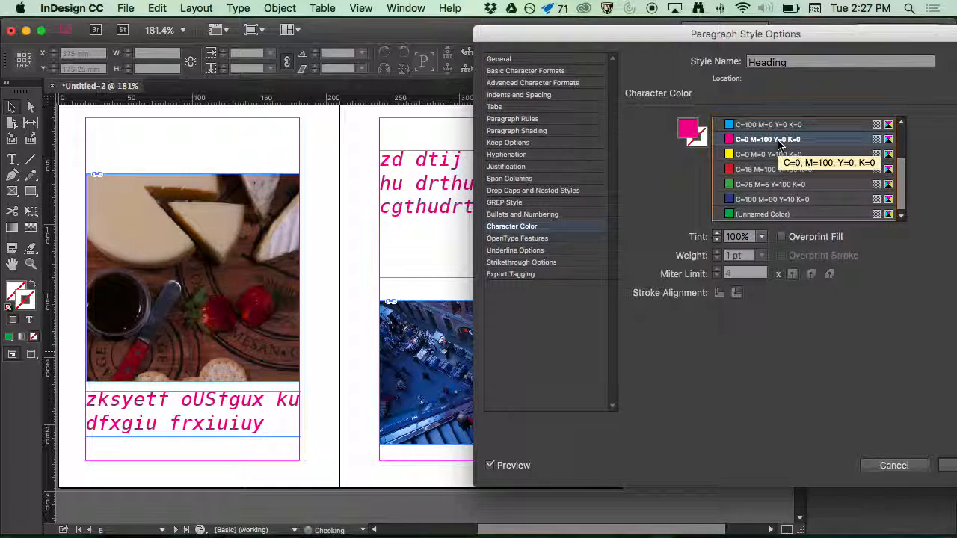
pyautogui.click(498, 59)
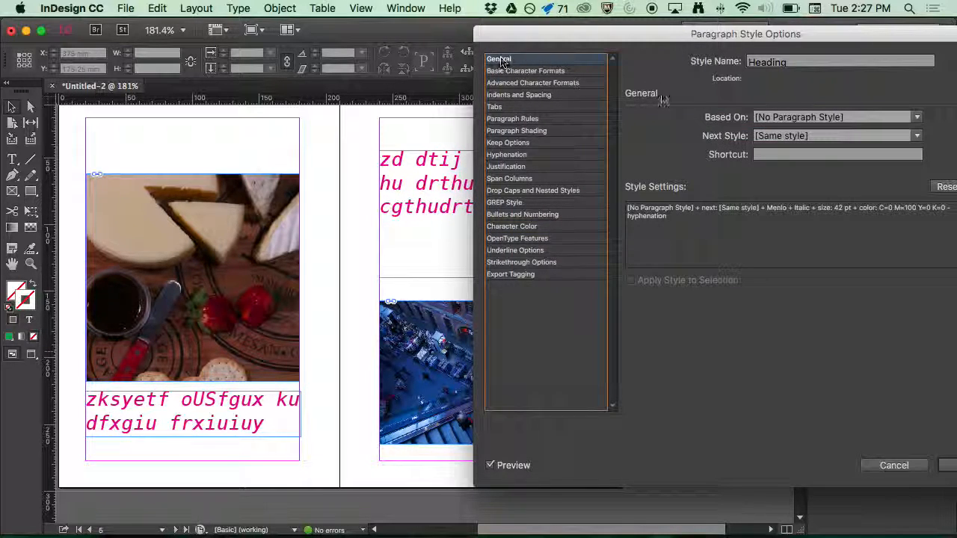
# Reduce the Heading style's font size enough for page 4's text to fit on one line, and save the style
pyautogui.click(516, 71)
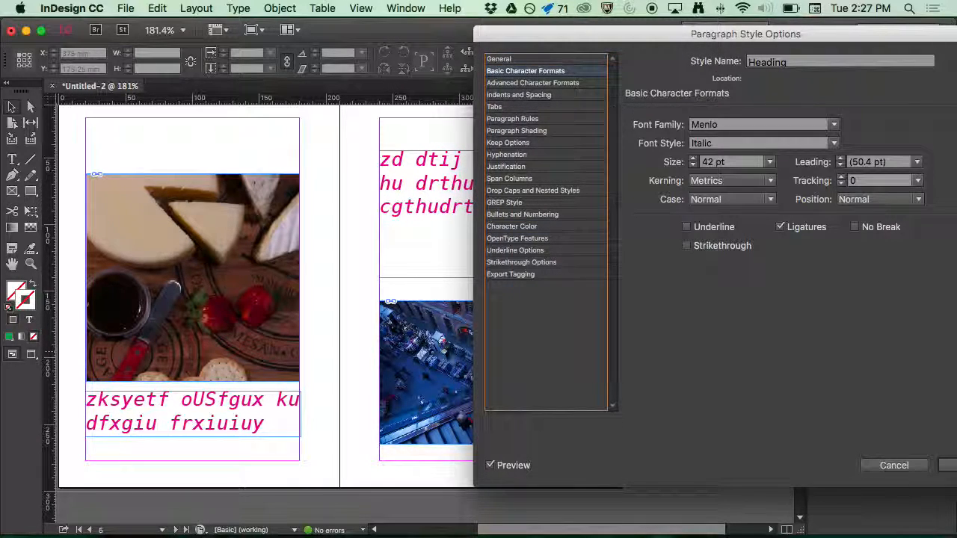
pyautogui.click(692, 165)
pyautogui.moveTo(694, 166); pyautogui.dragTo(694, 167)
pyautogui.press('Return')
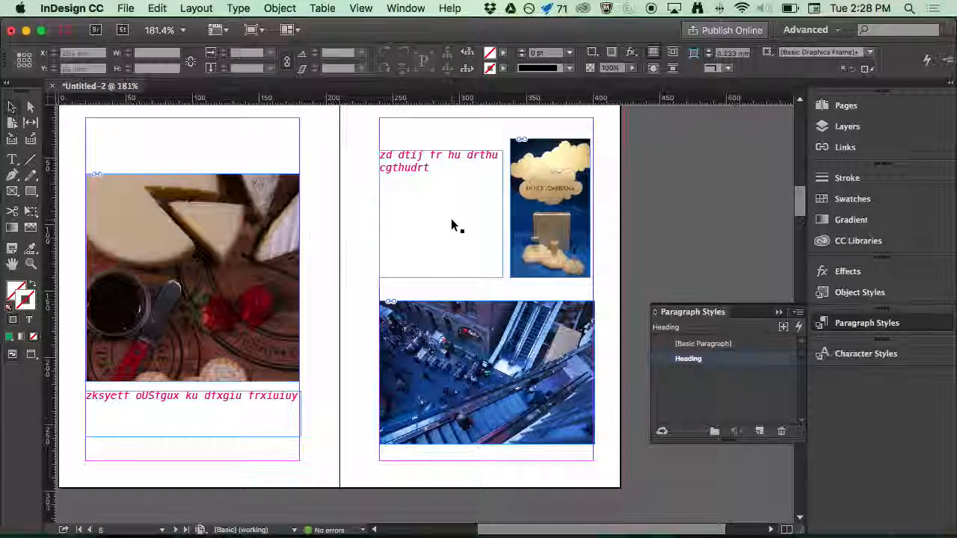
# Show the document's page list with more room for the page thumbnails, and go to page 4 and page 5
pyautogui.scroll(3, 451, 219)
pyautogui.scroll(-3, 452, 224)
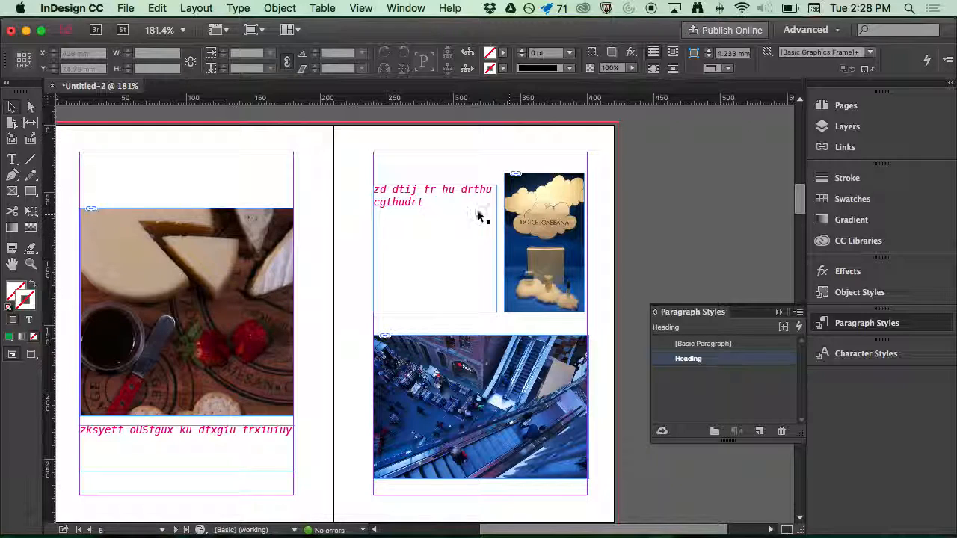
pyautogui.click(828, 110)
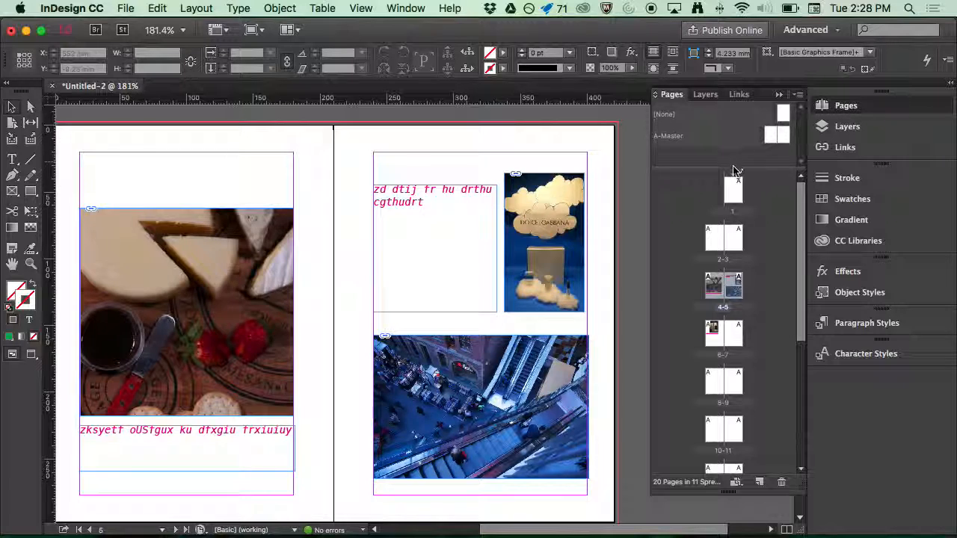
pyautogui.moveTo(737, 170); pyautogui.dragTo(746, 155)
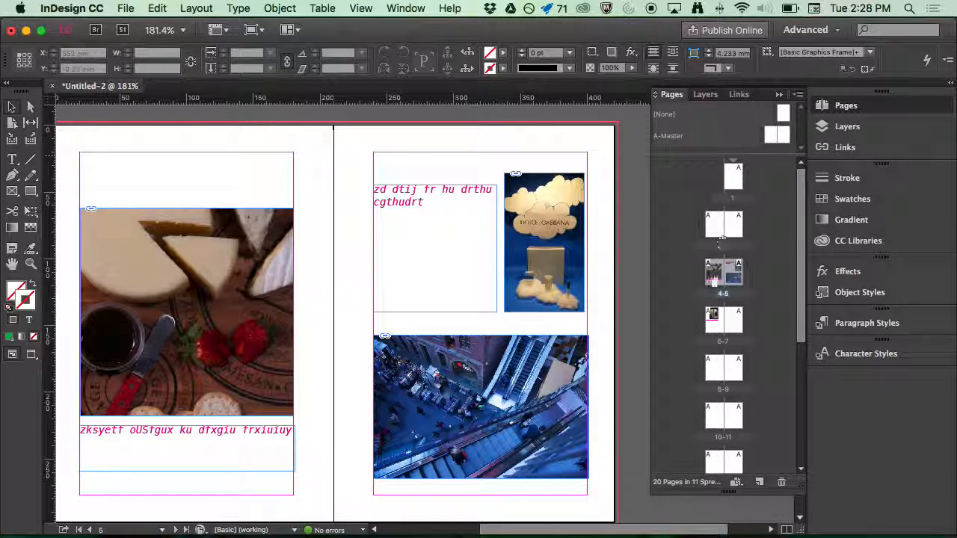
pyautogui.doubleClick(710, 276)
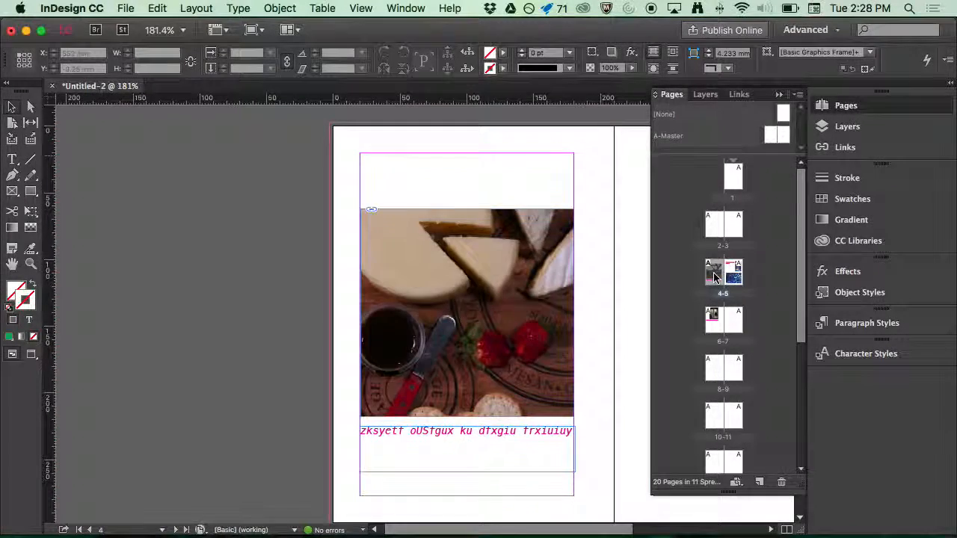
pyautogui.doubleClick(735, 274)
# Delete blank page 3 and add two new blank pages to the document
pyautogui.click(734, 227)
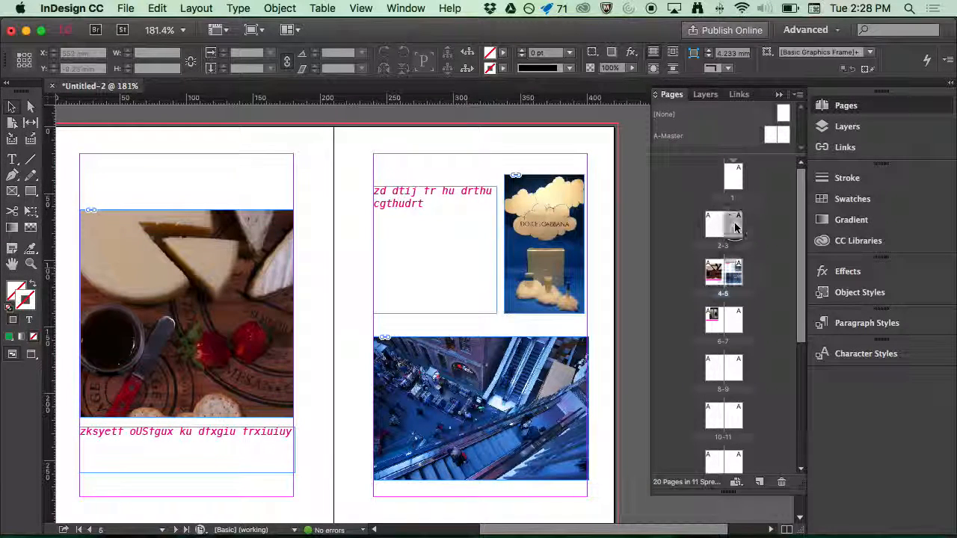
pyautogui.click(782, 484)
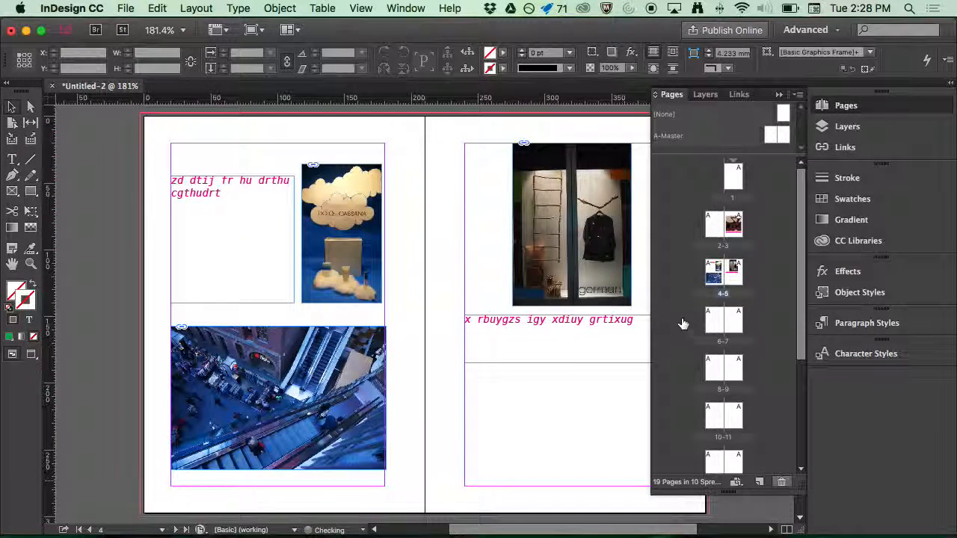
pyautogui.click(759, 483)
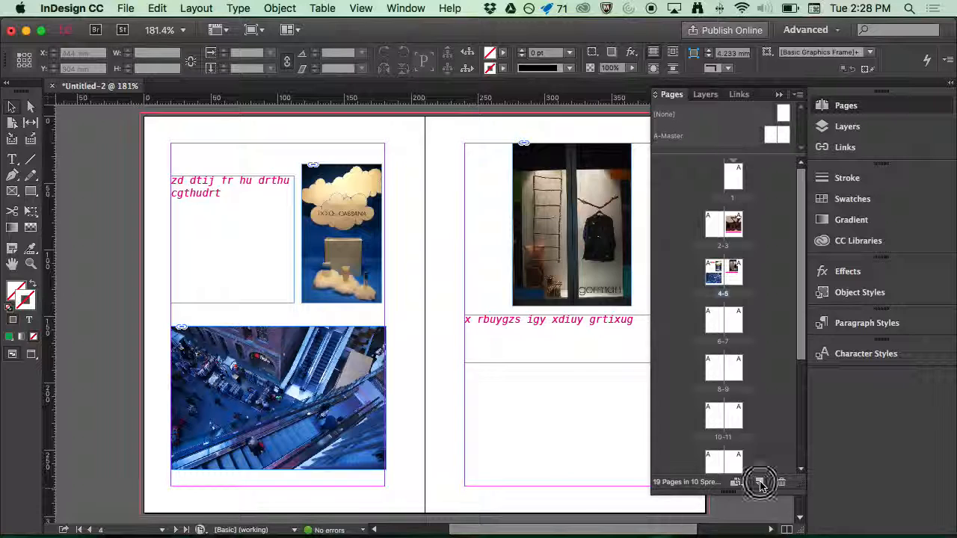
pyautogui.click(760, 482)
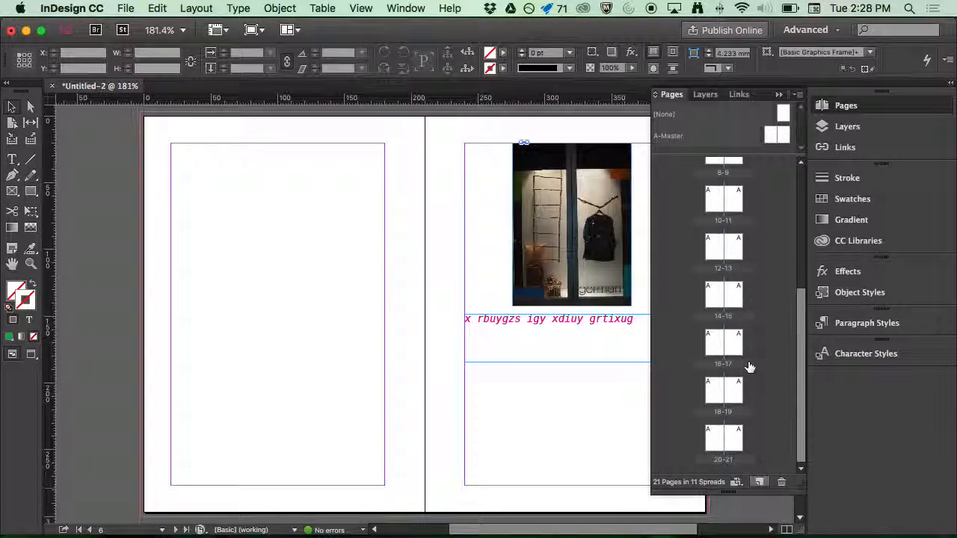
pyautogui.moveTo(722, 320); pyautogui.dragTo(726, 238)
pyautogui.scroll(2, 729, 268)
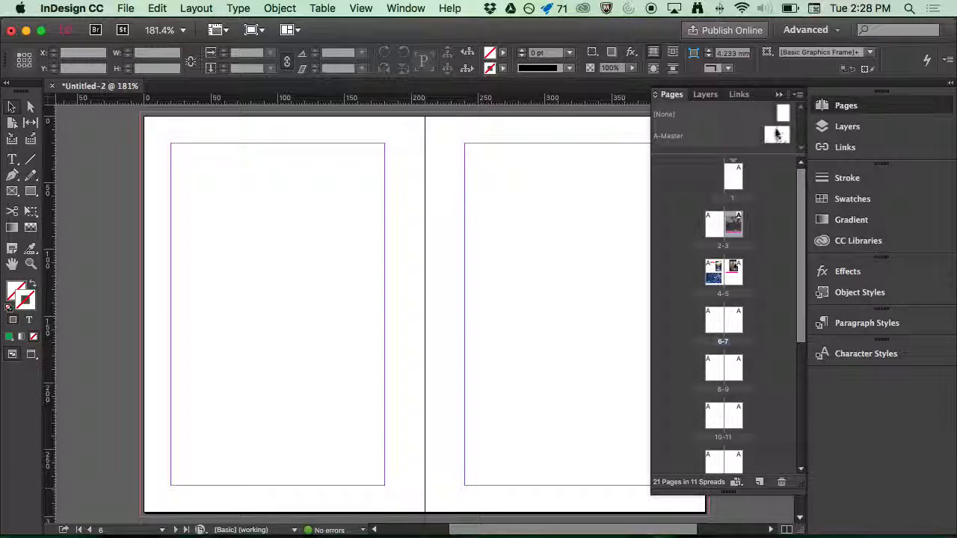
# On A-Master's left page, draw a closed triangle about 92.25 × 87 mm across the upper-left corner, reaching the bleed edges, with the Pen tool
pyautogui.doubleClick(770, 139)
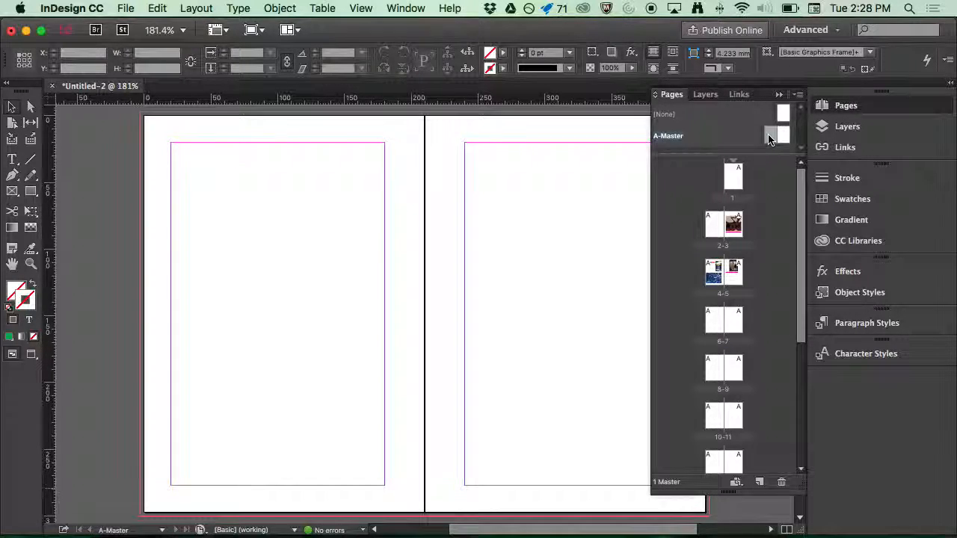
pyautogui.click(12, 175)
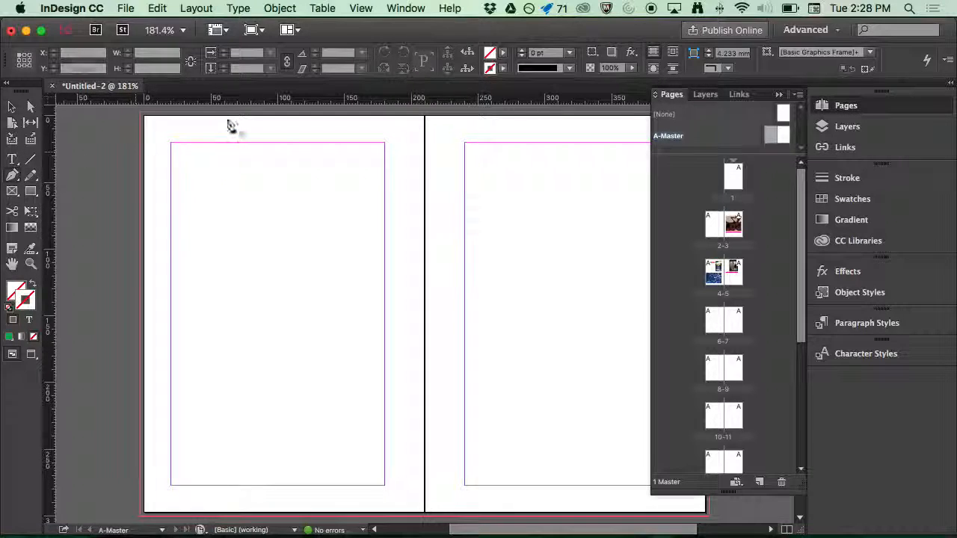
pyautogui.click(265, 113)
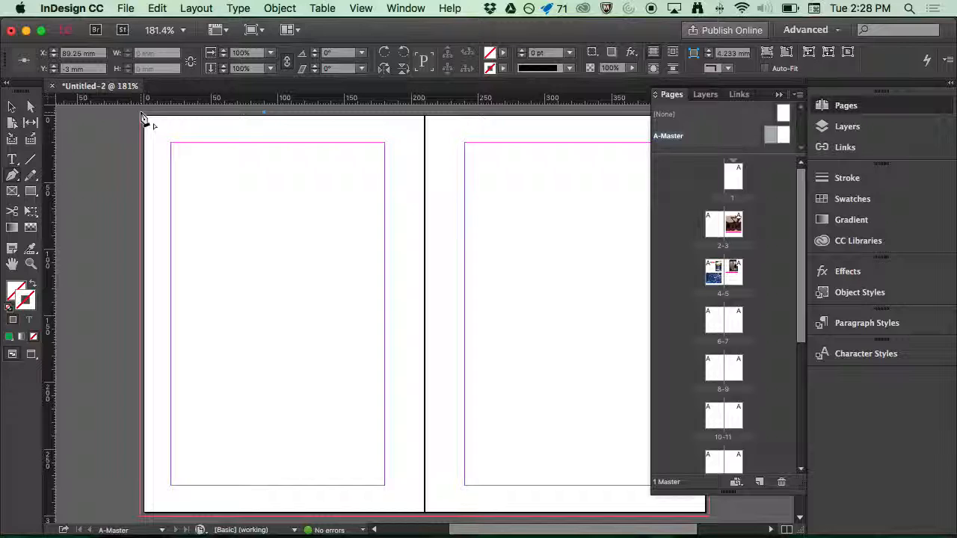
pyautogui.click(143, 115)
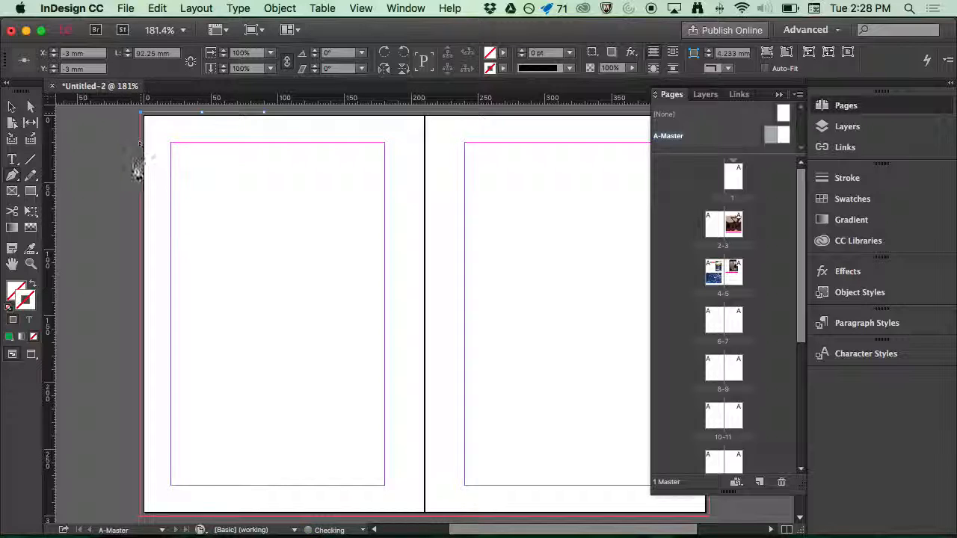
pyautogui.click(142, 230)
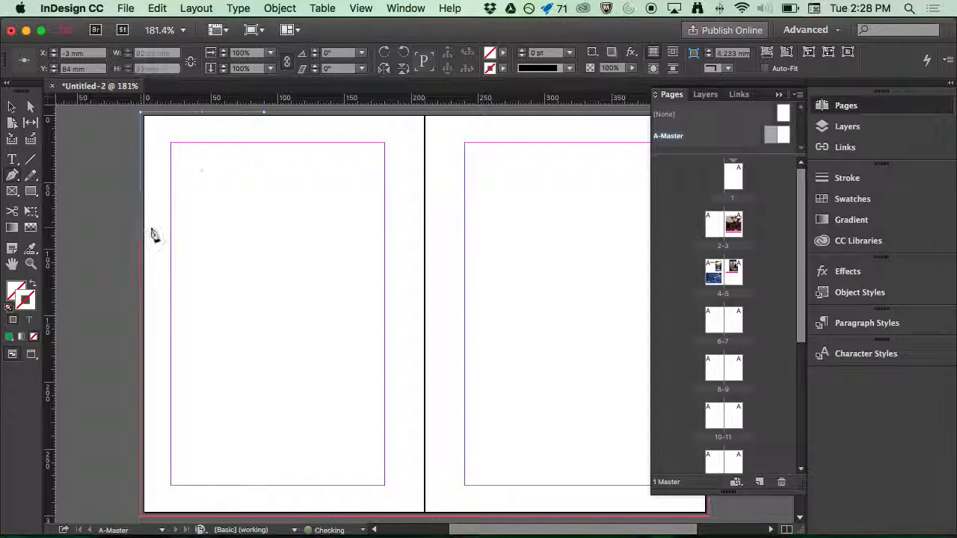
pyautogui.click(265, 114)
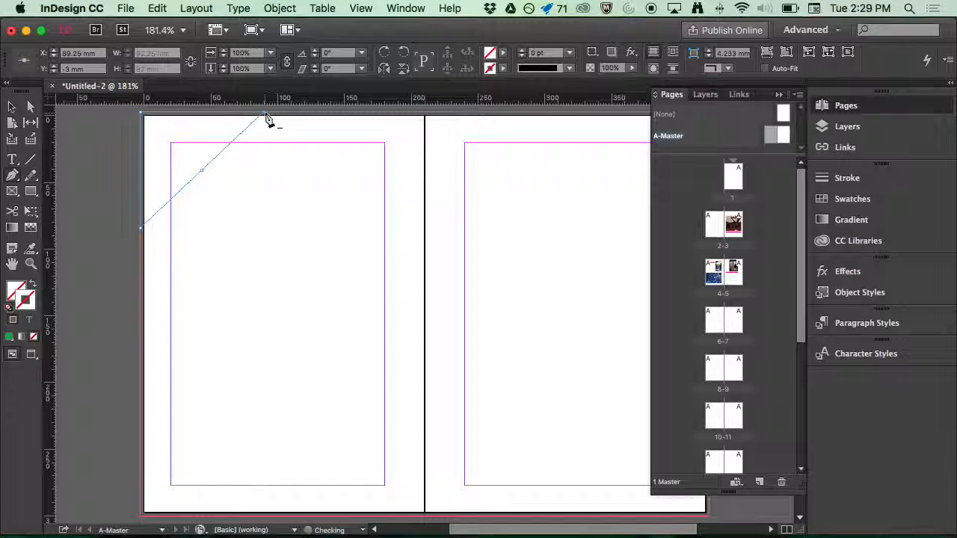
# Fill the master page's corner triangle with the [Black] swatch and deselect it
pyautogui.click(505, 55)
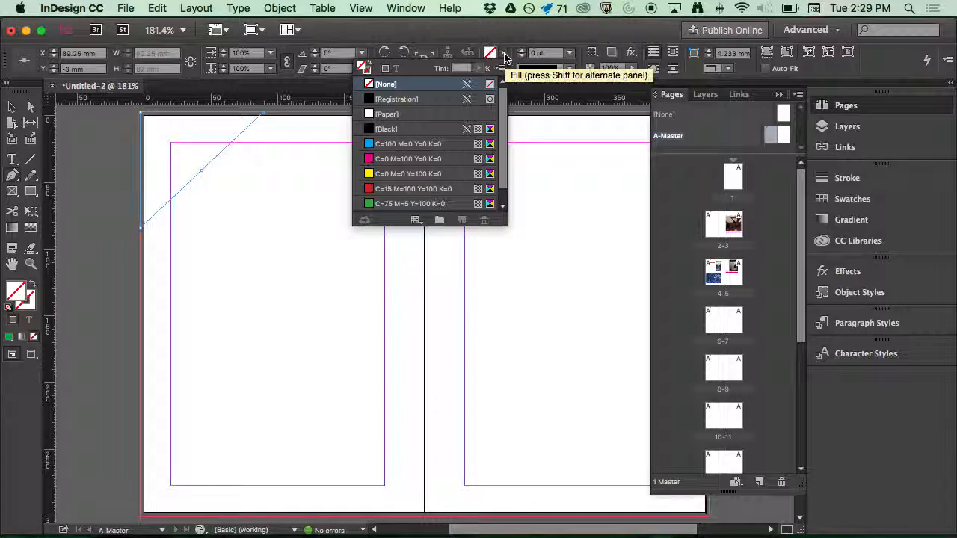
pyautogui.click(407, 128)
pyautogui.keyDown('super'); pyautogui.click(280, 217); pyautogui.keyUp('super')
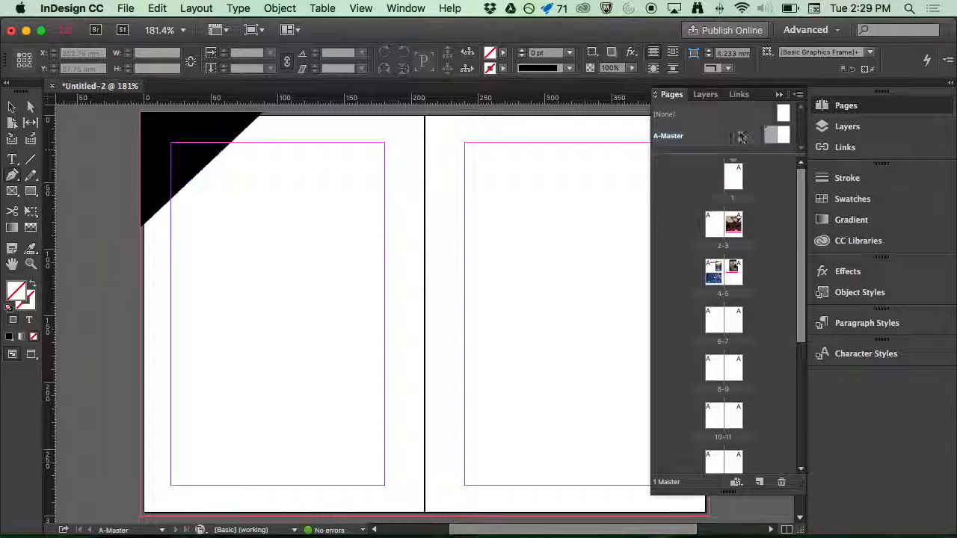
# Go to the page 4–5 spread and review the master design across the following spreads, including full-screen in presentation mode
pyautogui.doubleClick(713, 278)
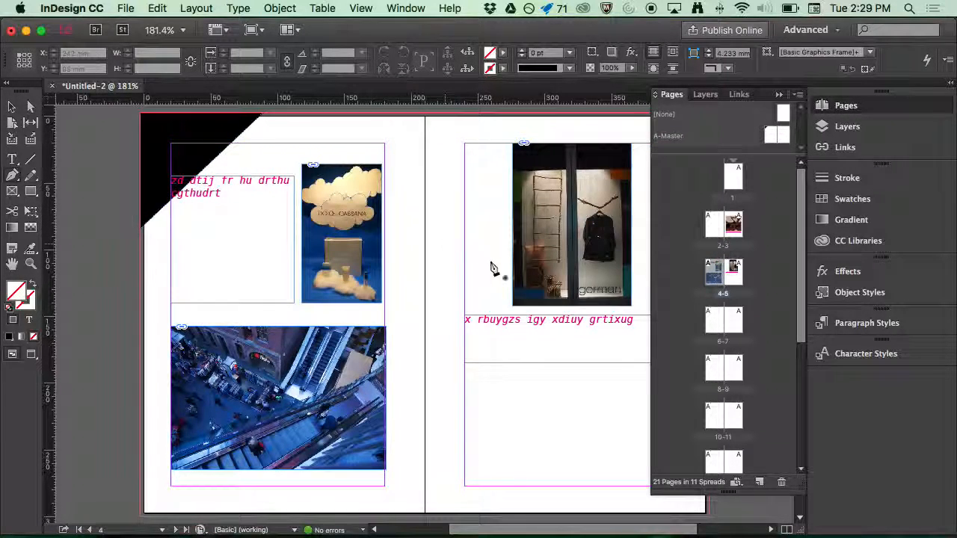
pyautogui.scroll(2, 415, 290)
pyautogui.scroll(-5, 417, 290)
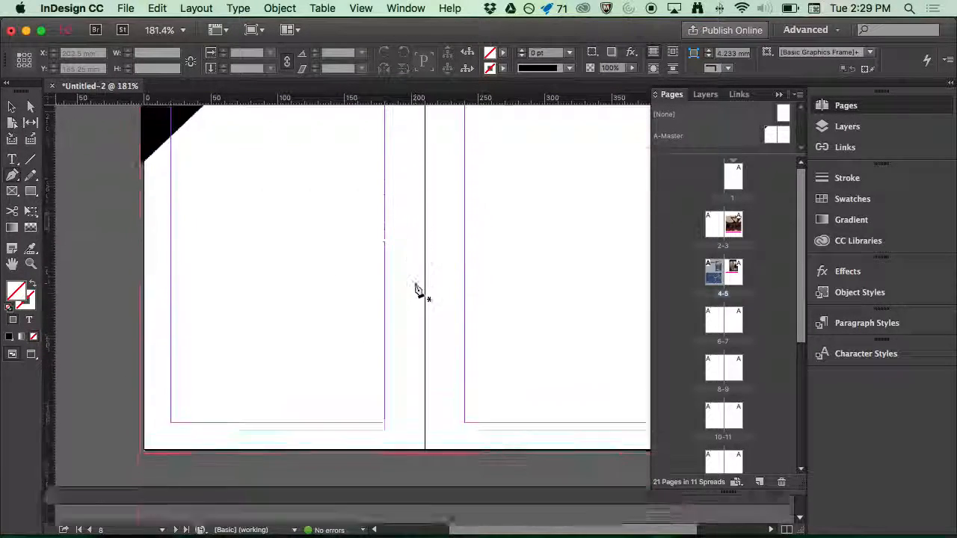
pyautogui.hotkey('shift', 'w')
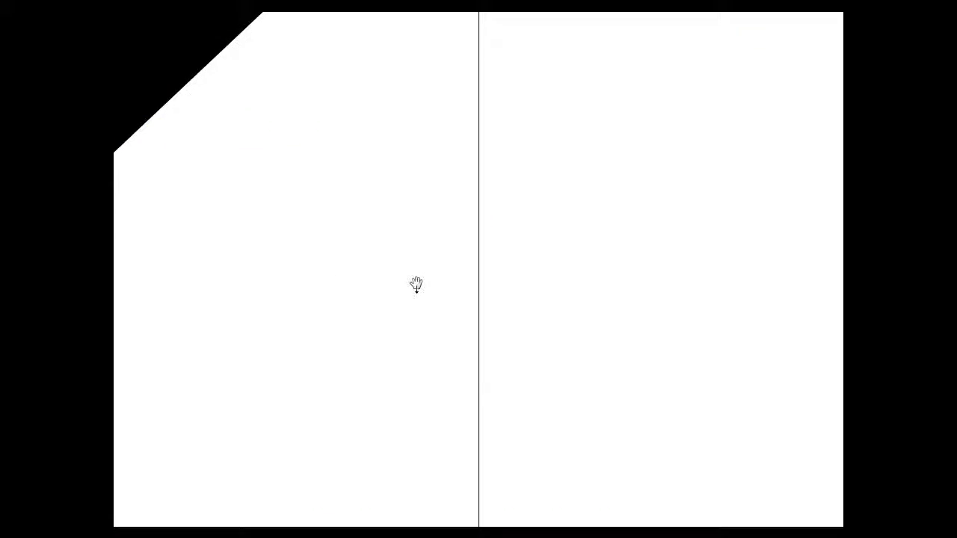
pyautogui.press('Right')
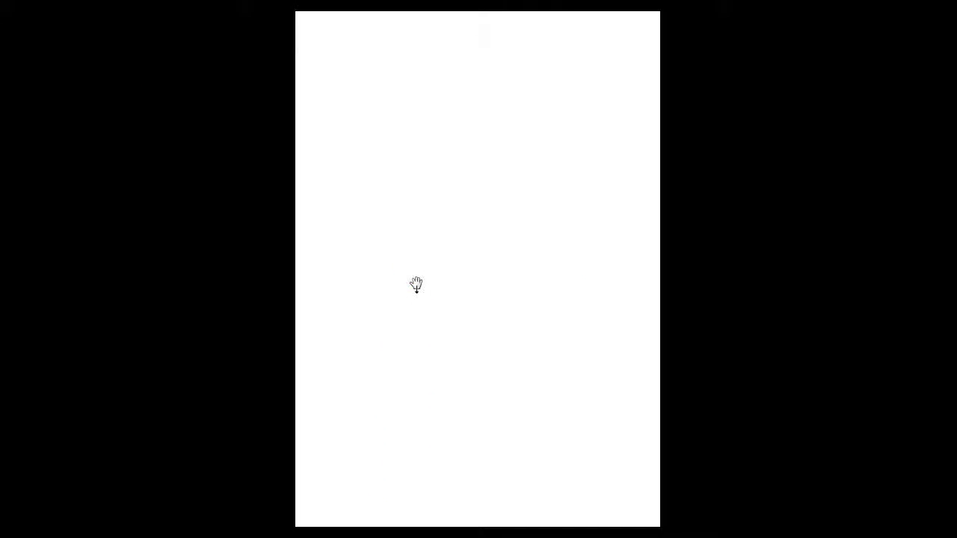
pyautogui.press('Right')
pyautogui.press('Right')
pyautogui.press('Right')
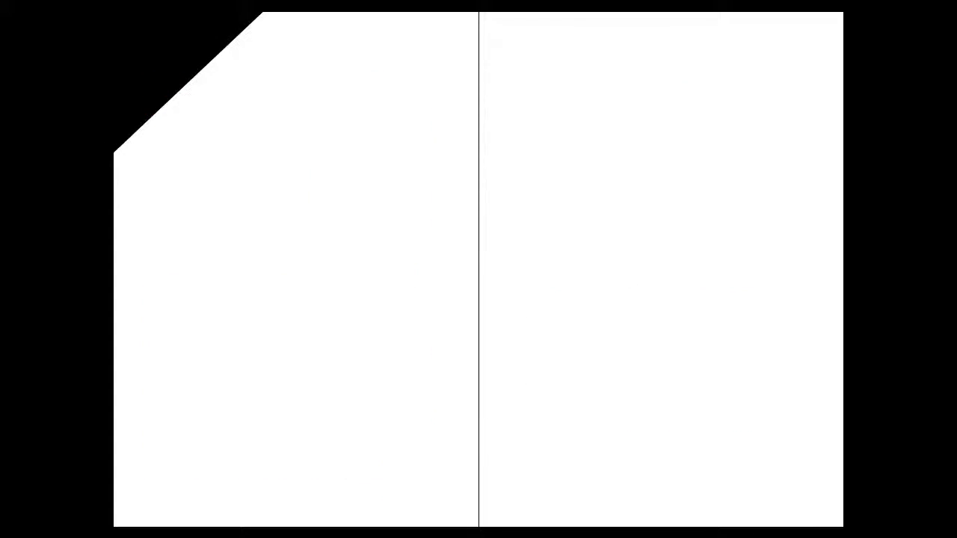
pyautogui.press('Escape')
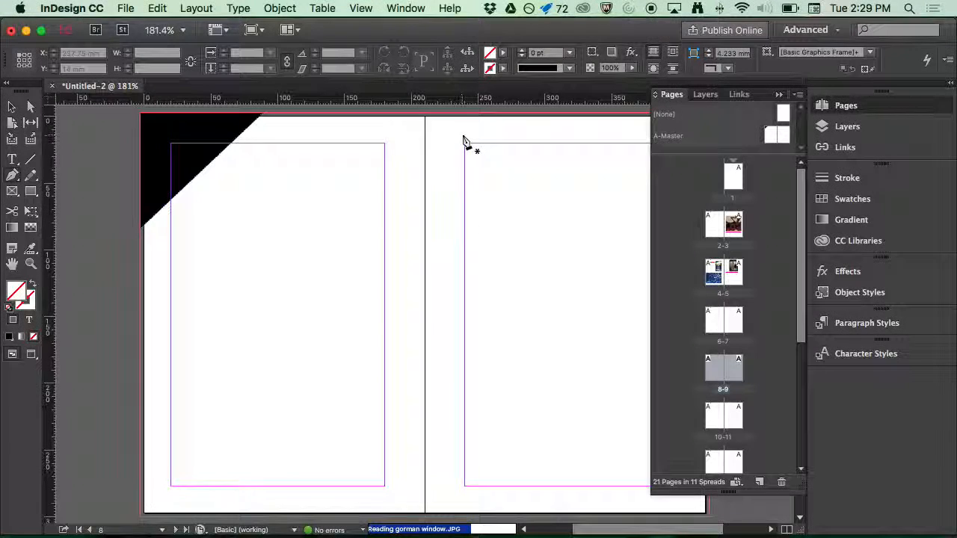
pyautogui.moveTo(502, 283); pyautogui.dragTo(405, 254)
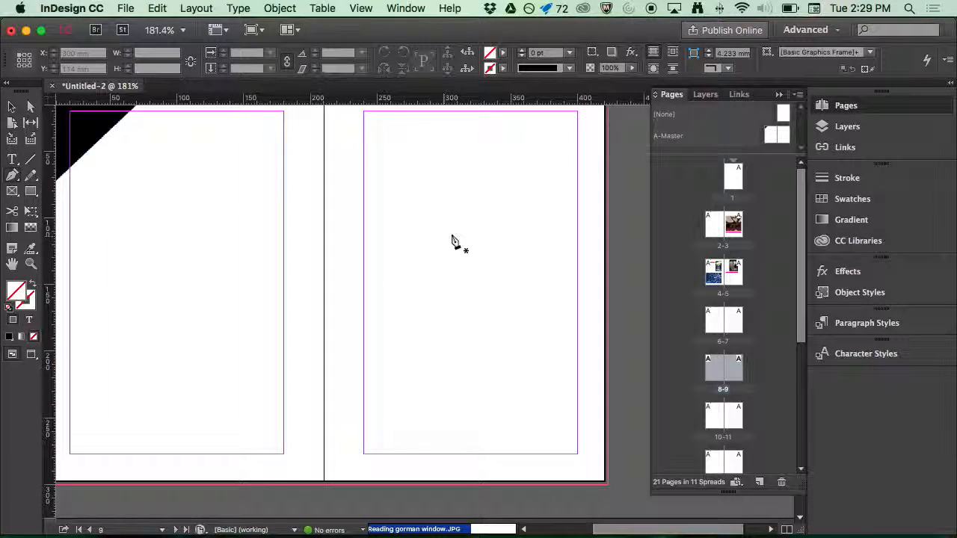
pyautogui.click(12, 160)
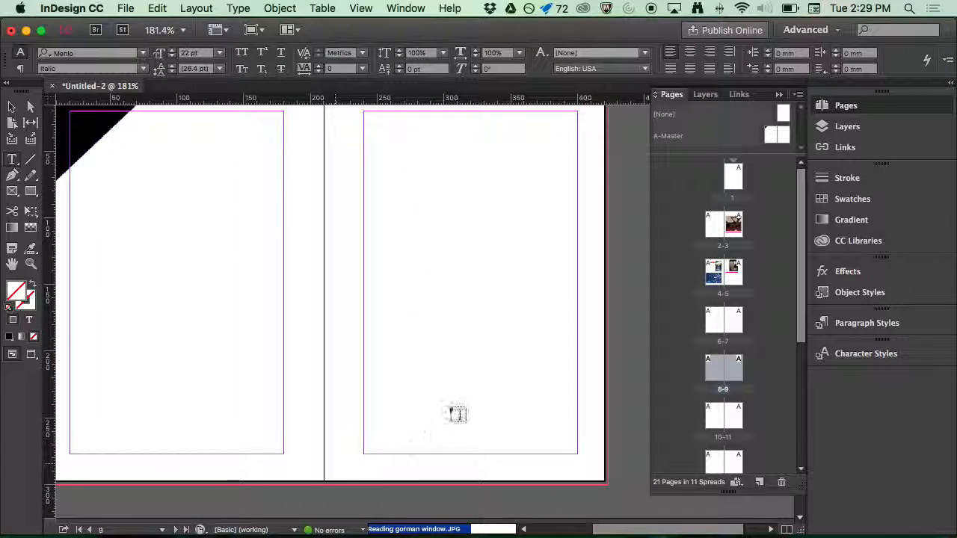
pyautogui.moveTo(524, 453); pyautogui.dragTo(578, 469)
pyautogui.rightClick(561, 464)
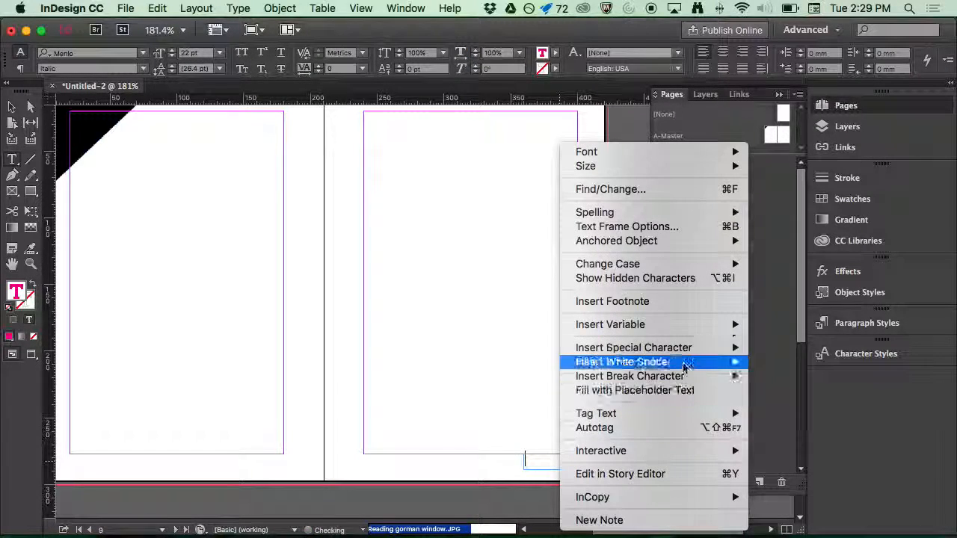
pyautogui.moveTo(639, 348)
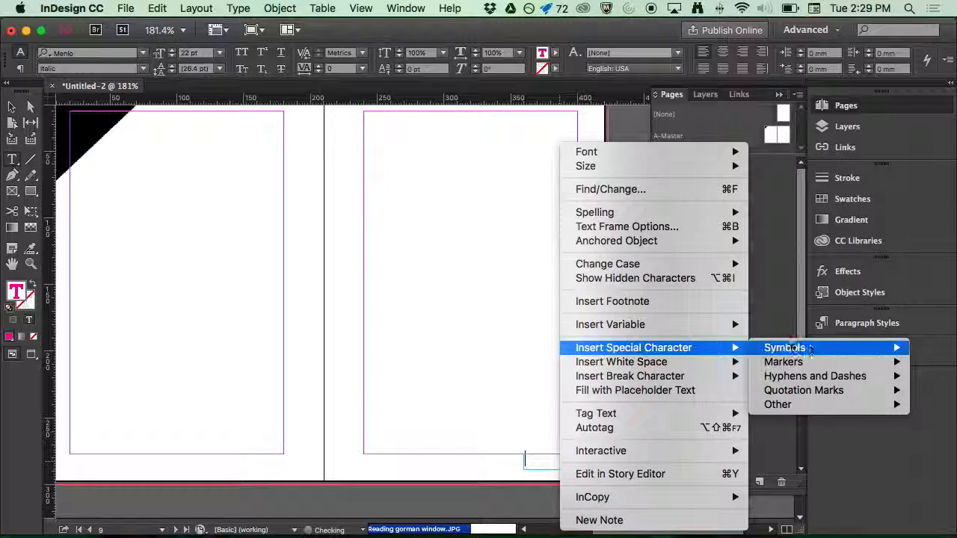
pyautogui.moveTo(824, 364)
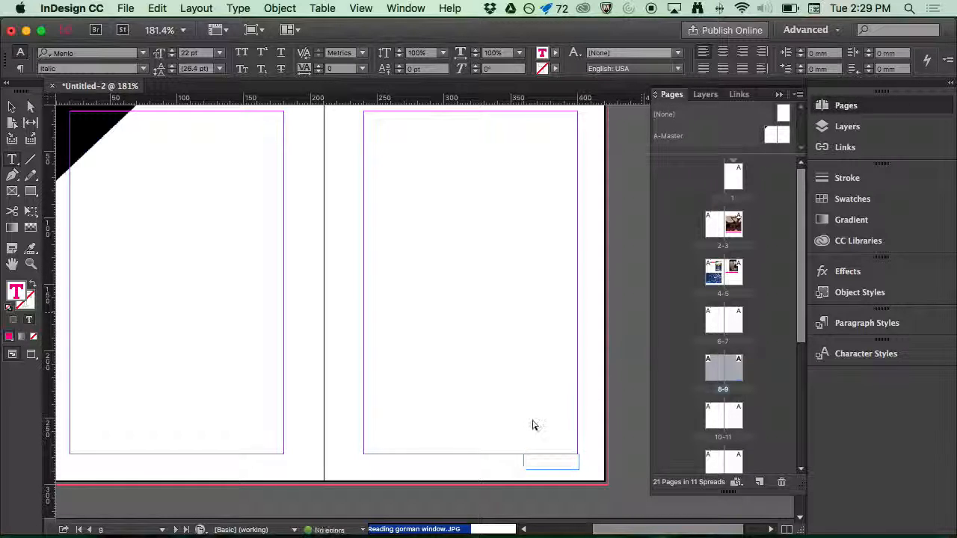
pyautogui.click(572, 465)
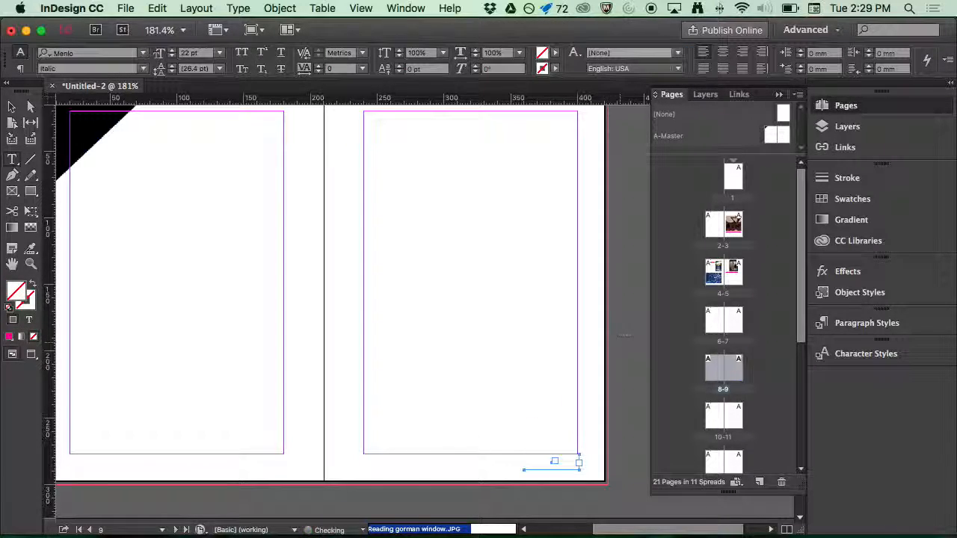
pyautogui.press('w')
pyautogui.press('super+shift+a')
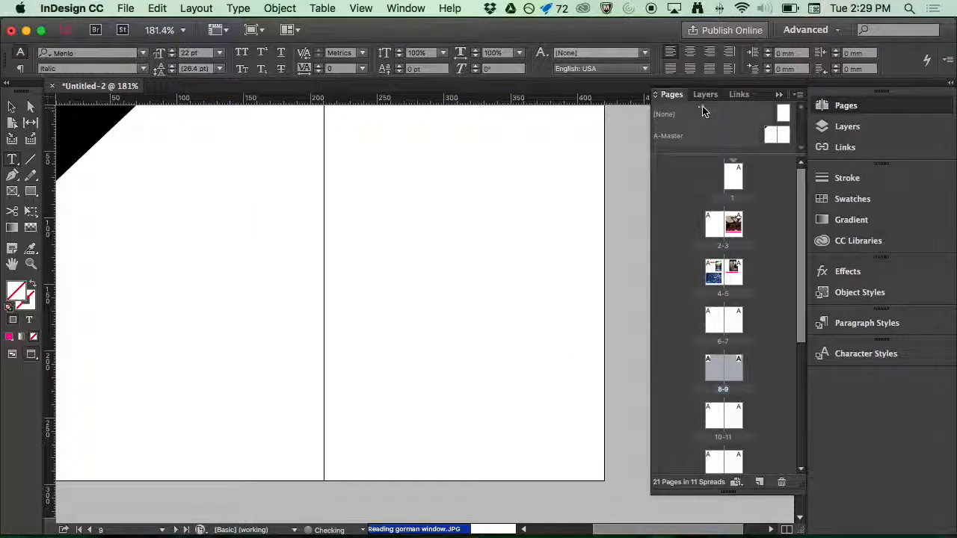
# On A-Master's right page, create a text frame about 50.5 × 16.25 mm below the bottom margin's outer corner and insert a current page number marker
pyautogui.doubleClick(787, 135)
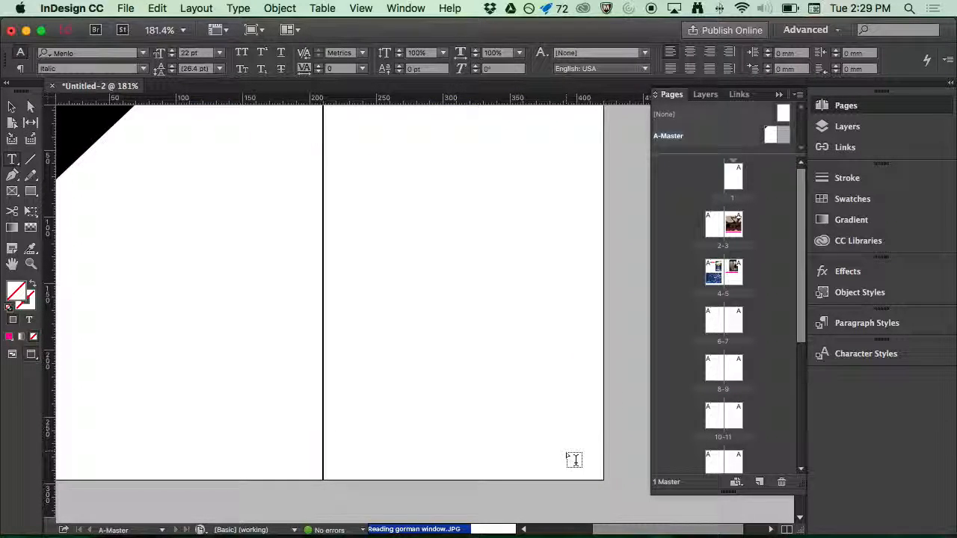
pyautogui.press('w')
pyautogui.moveTo(512, 454); pyautogui.dragTo(582, 478)
pyautogui.rightClick(542, 465)
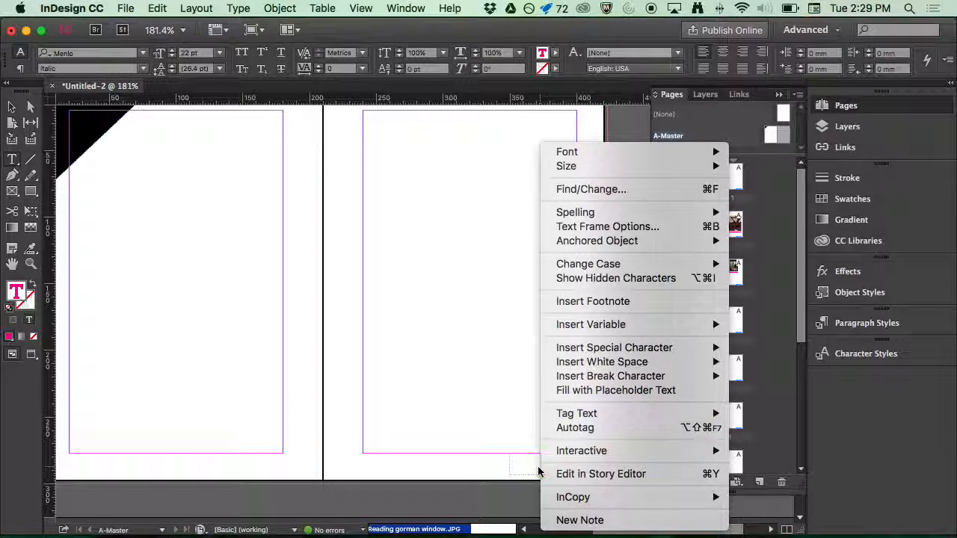
pyautogui.moveTo(629, 348)
pyautogui.mouseDown()
pyautogui.moveTo(771, 362)
pyautogui.moveTo(666, 362)
pyautogui.mouseUp()
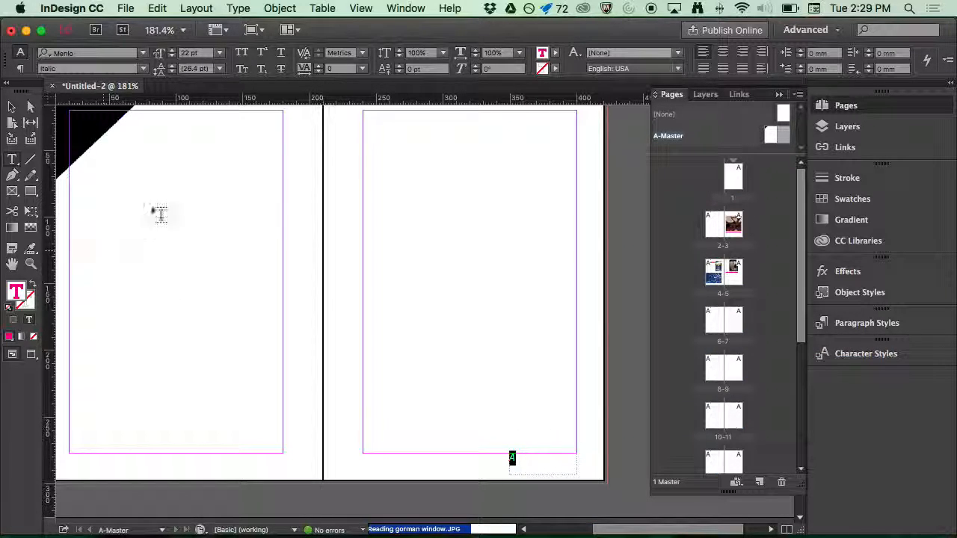
# Set the page number marker's font size to 31 pt and align it right
pyautogui.tripleClick(171, 53)
pyautogui.tripleClick(171, 52)
pyautogui.tripleClick(171, 52)
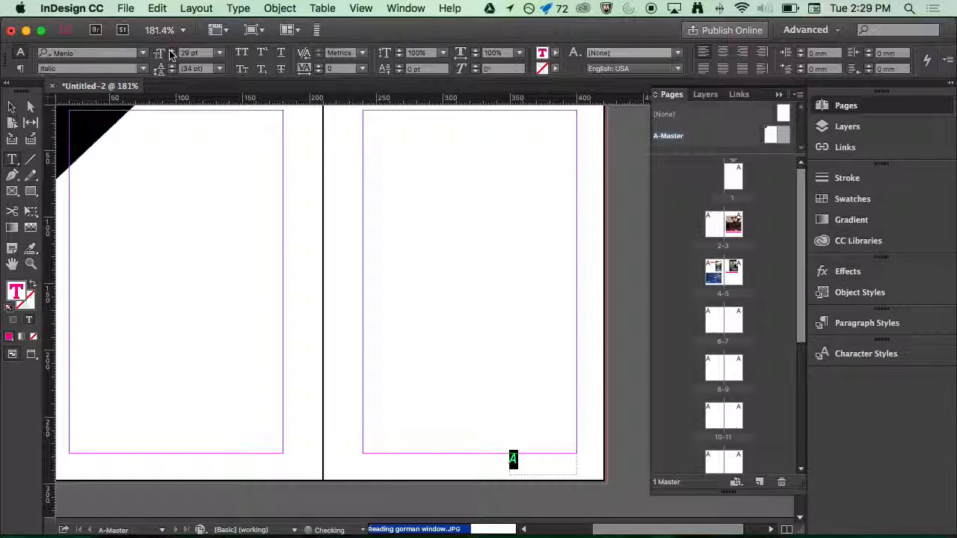
pyautogui.click(742, 52)
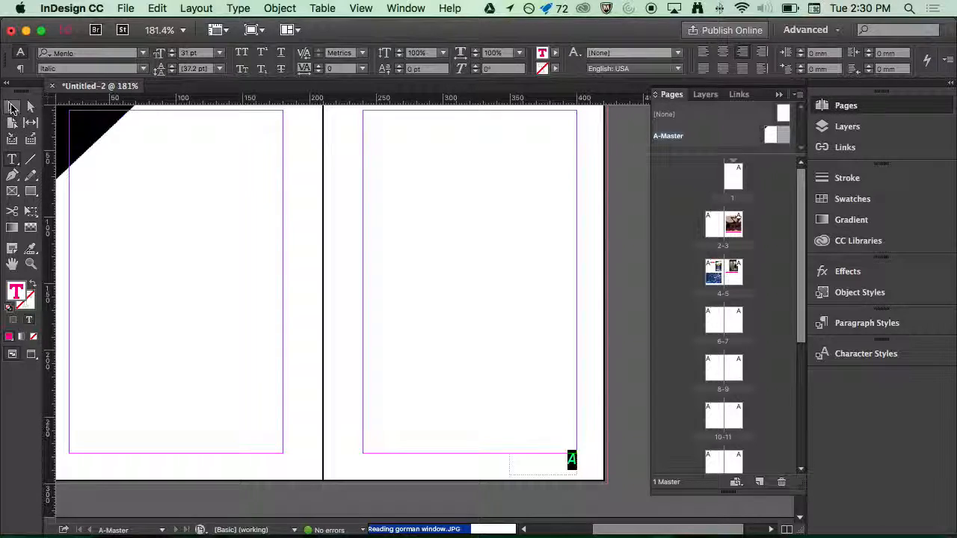
# Duplicate the page number frame to the outer bottom corner of A-Master's left page, at X 20 mm, Y 277 mm, and left-align its text
pyautogui.press('Escape')
pyautogui.moveTo(565, 465); pyautogui.dragTo(124, 464)
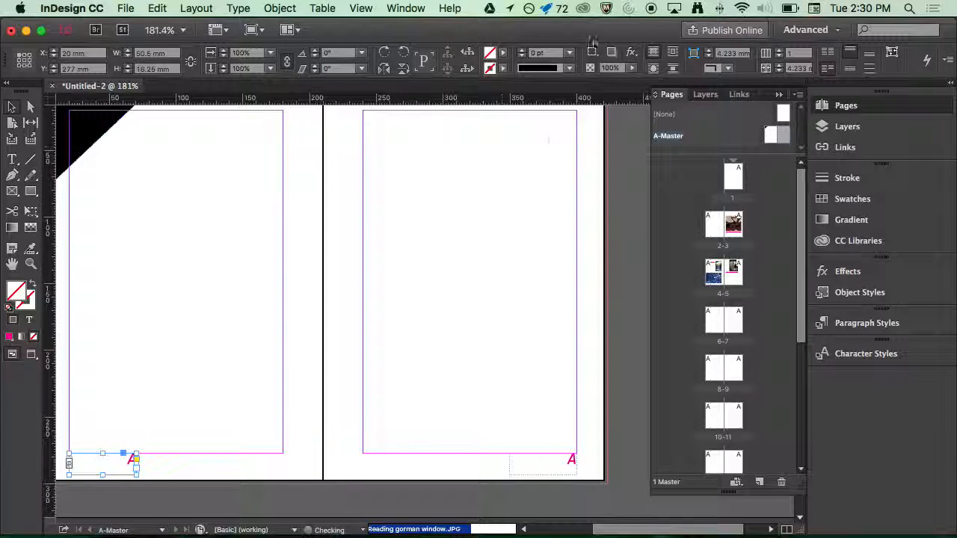
pyautogui.press('t')
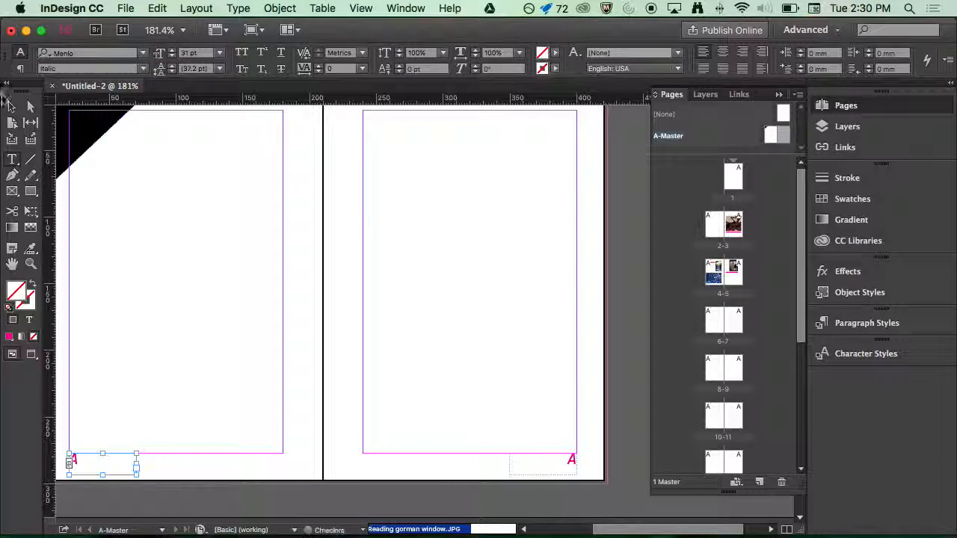
pyautogui.click(12, 107)
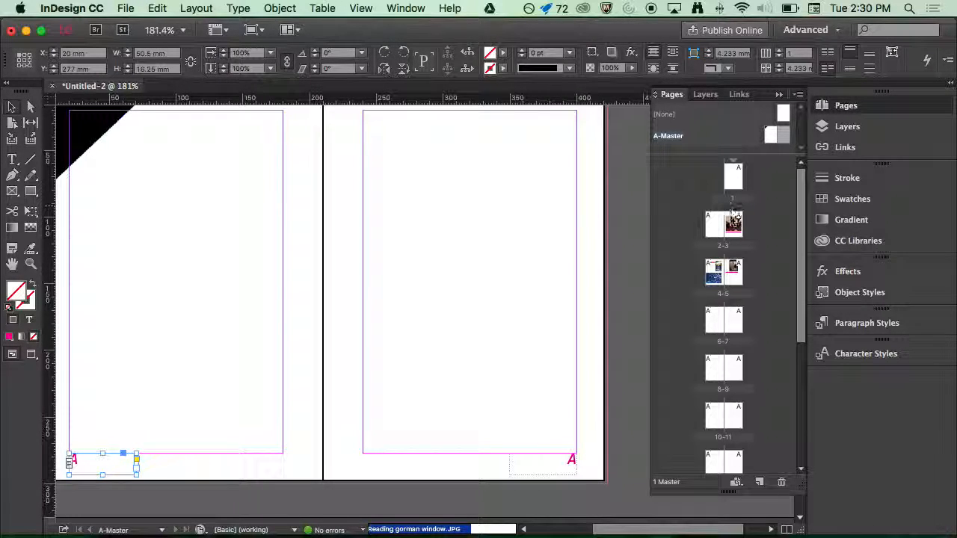
# Go to page 2 and check the automatic page numbers through the spreads up to pages 6–7
pyautogui.doubleClick(715, 227)
pyautogui.hscroll(10, 482, 310)
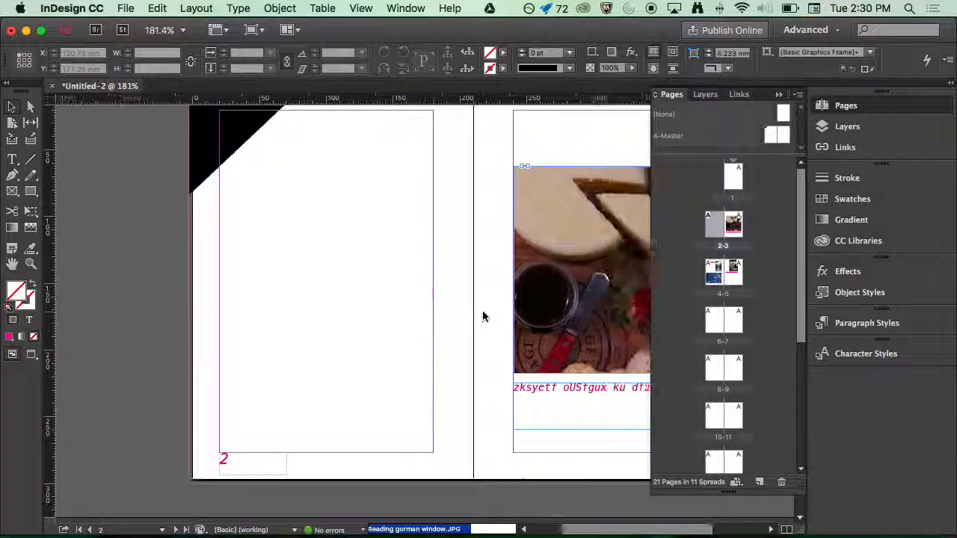
pyautogui.scroll(-15, 482, 316)
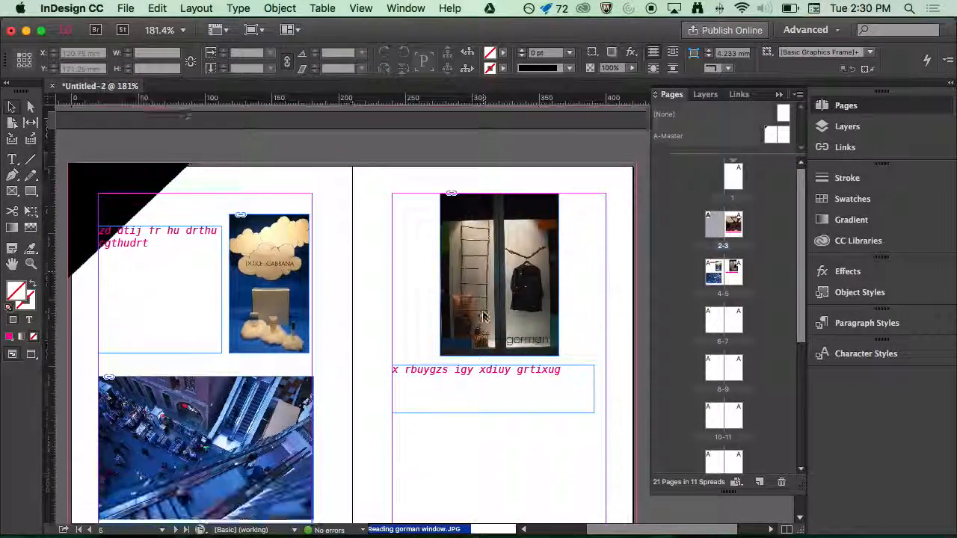
pyautogui.scroll(-15, 482, 316)
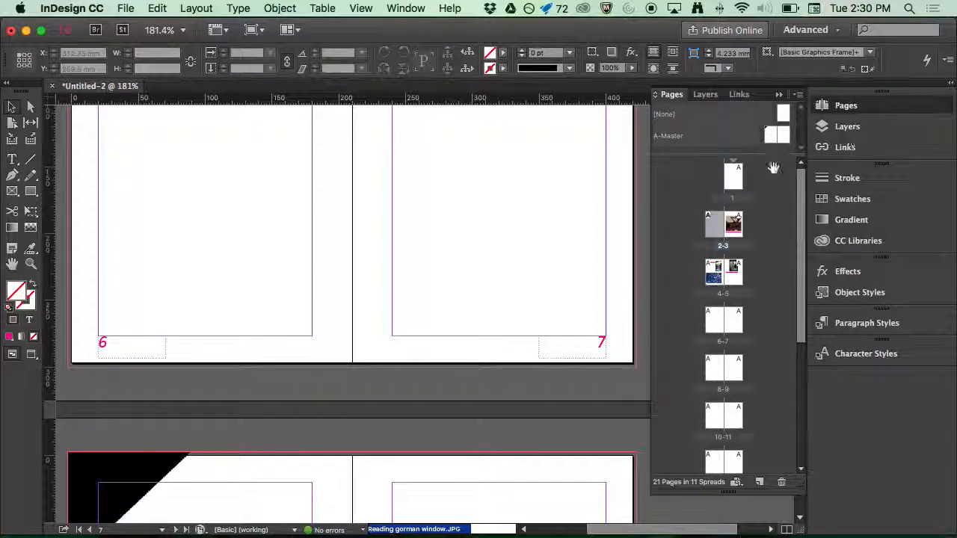
# Examine the link information of _MG_2031.jpg and 20150520_145135-2 (1).jpg, and select the latter's image on page 4
pyautogui.click(860, 147)
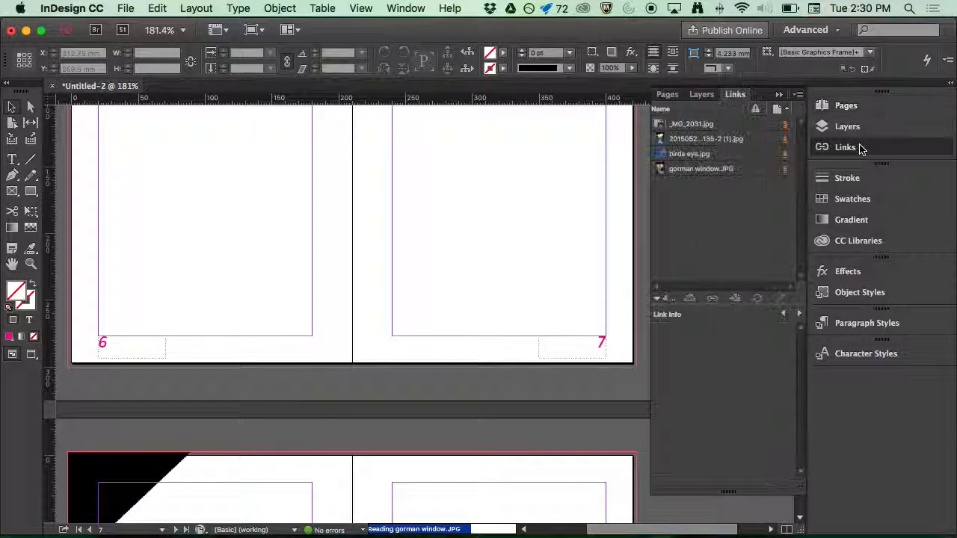
pyautogui.click(707, 125)
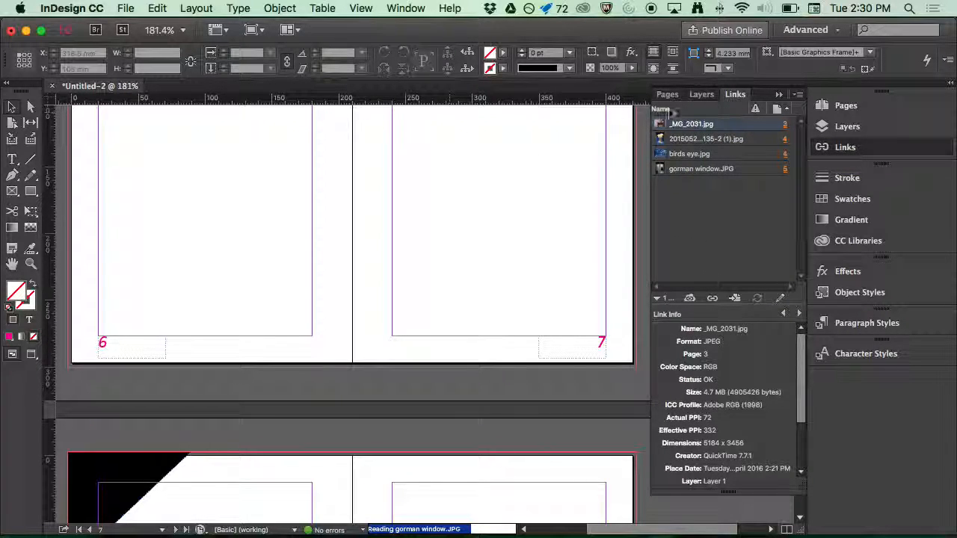
pyautogui.click(706, 141)
pyautogui.scroll(10, 427, 246)
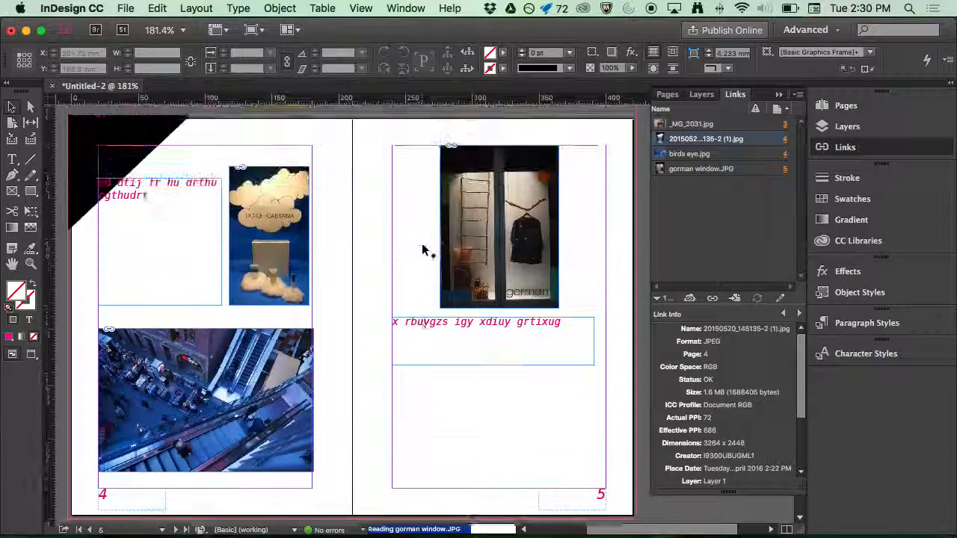
pyautogui.click(267, 315)
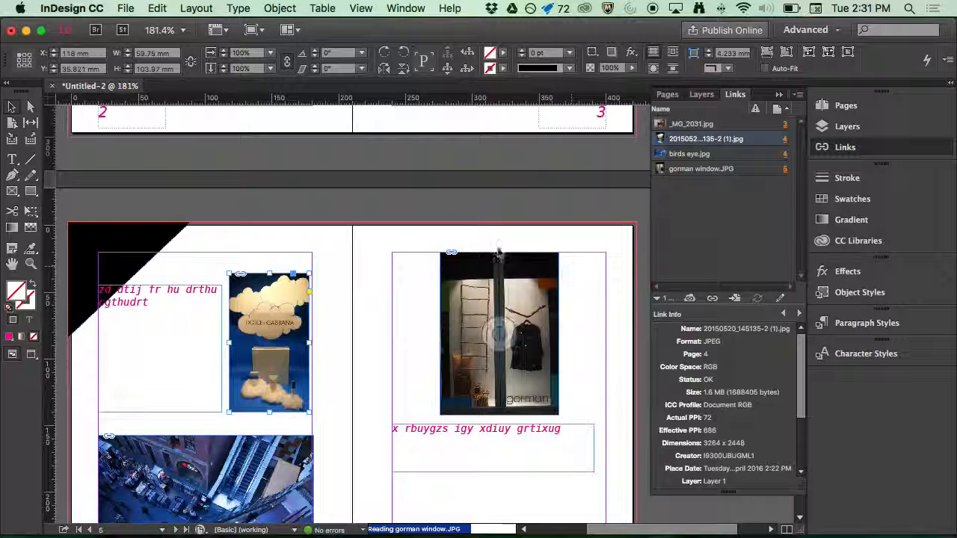
# Switch to Finder and look inside the Corrected Images folder within Folio Folder on the Desktop
pyautogui.press('super+Tab')
pyautogui.press('super+Tab')
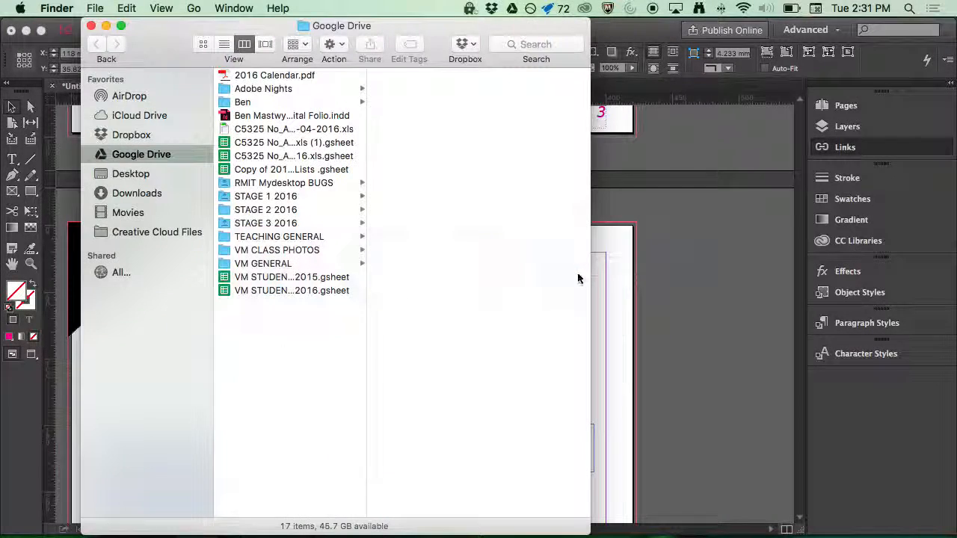
pyautogui.click(121, 180)
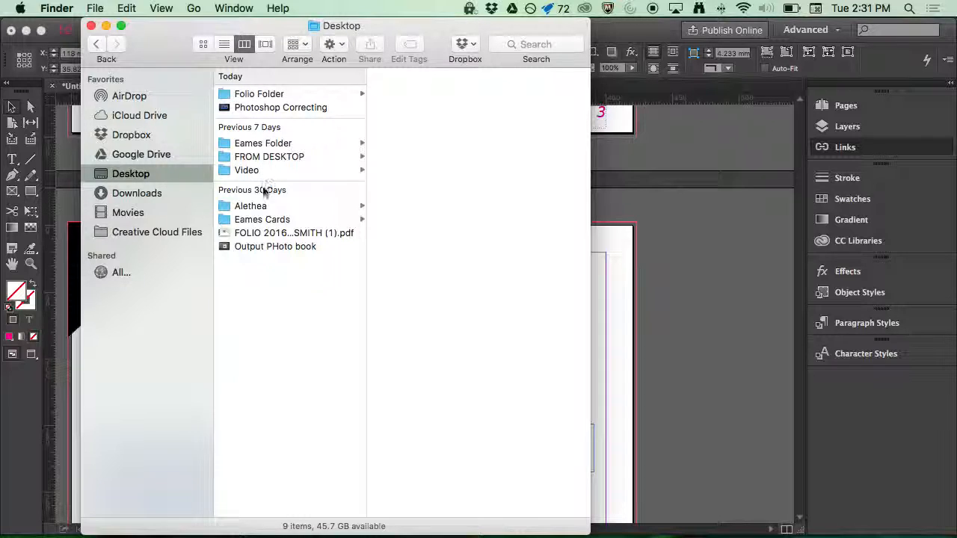
pyautogui.click(260, 95)
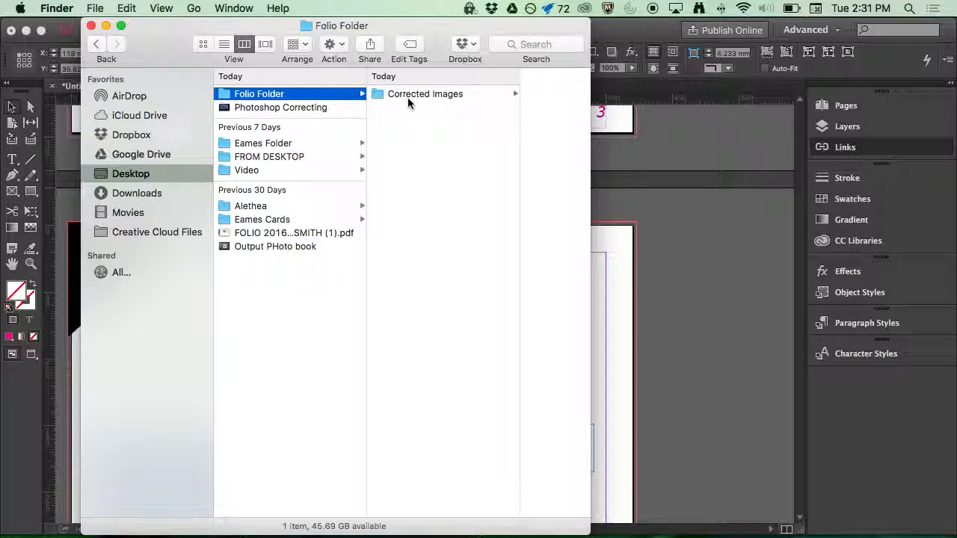
pyautogui.click(423, 94)
pyautogui.hscroll(-3, 330, 157)
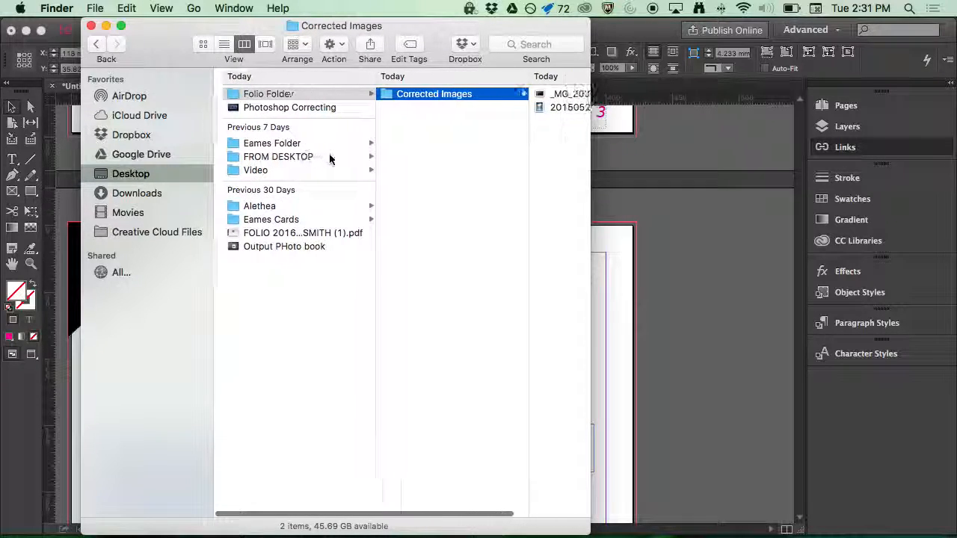
# Put the Images to Correct folder from Downloads into Folio Folder on the Desktop, beside Corrected Images
pyautogui.click(133, 196)
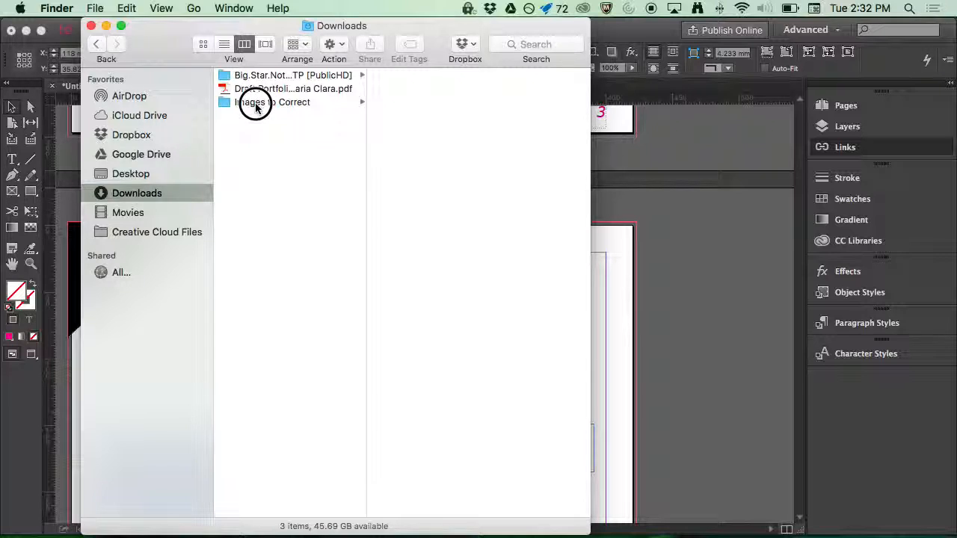
pyautogui.click(255, 105)
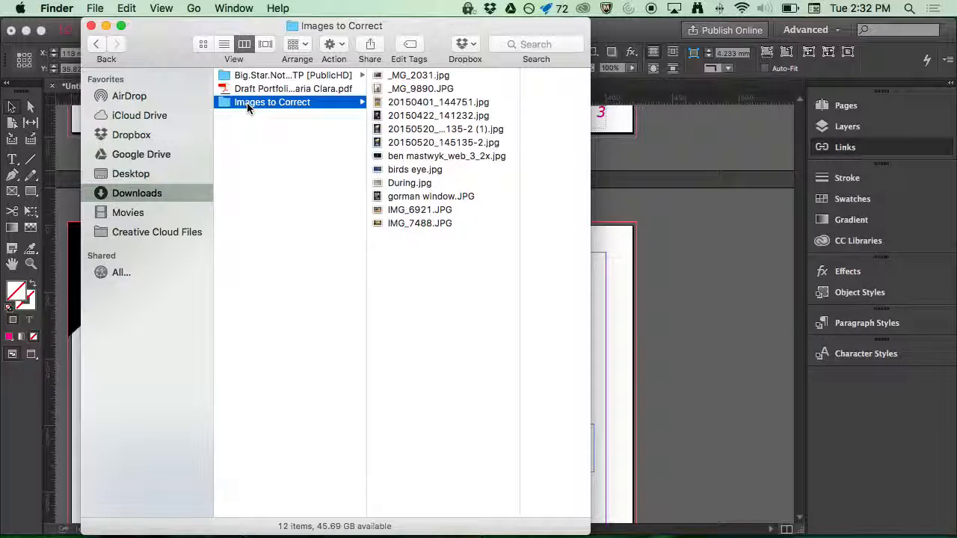
pyautogui.moveTo(248, 102); pyautogui.dragTo(450, 155)
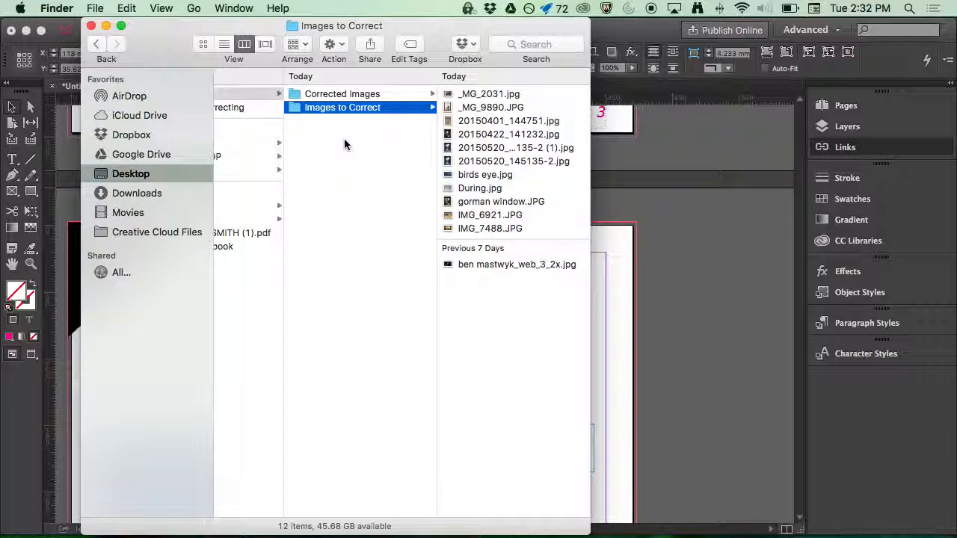
# Return to InDesign and relink 20150520_145135-2 (1).jpg to its file in Folio Folder's Images to Correct, searching that folder for the other missing links
pyautogui.click(670, 201)
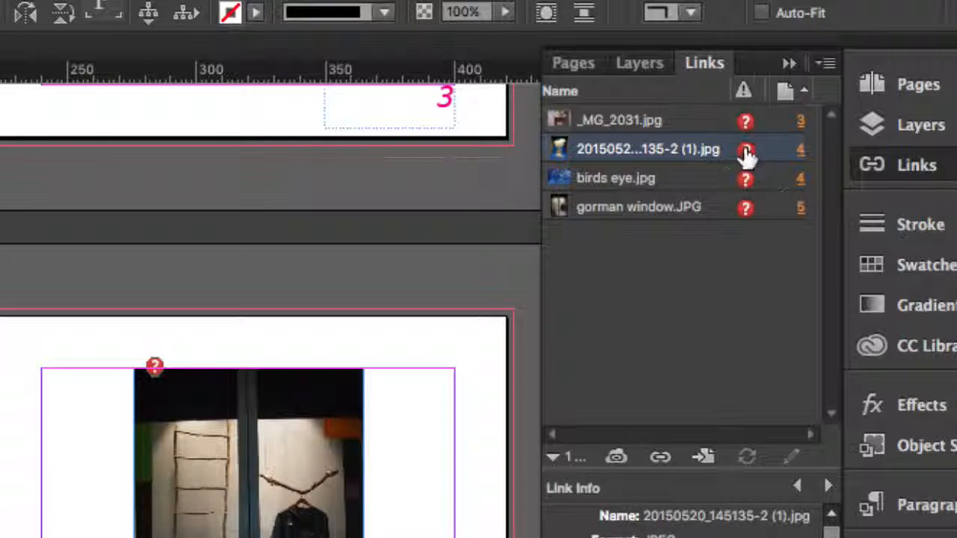
pyautogui.doubleClick(745, 150)
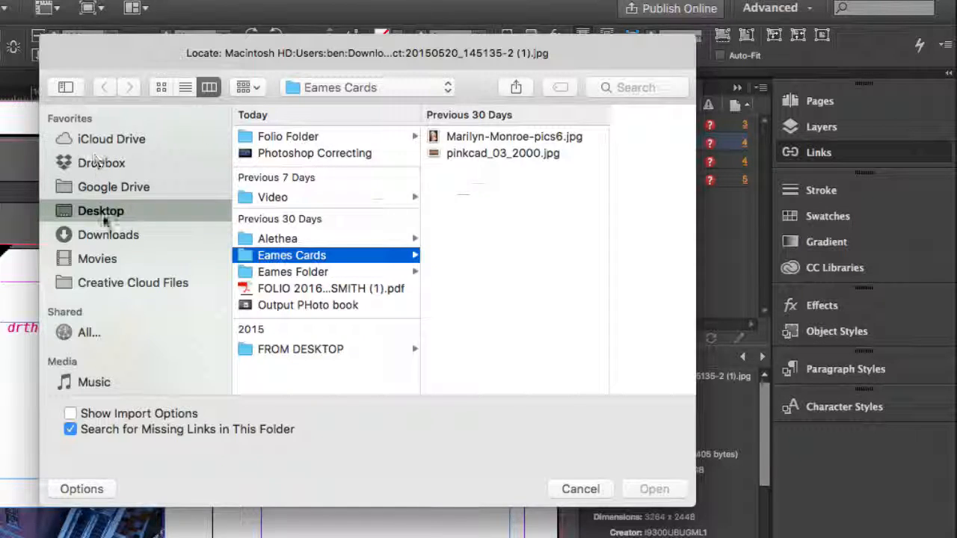
pyautogui.click(278, 137)
pyautogui.click(503, 152)
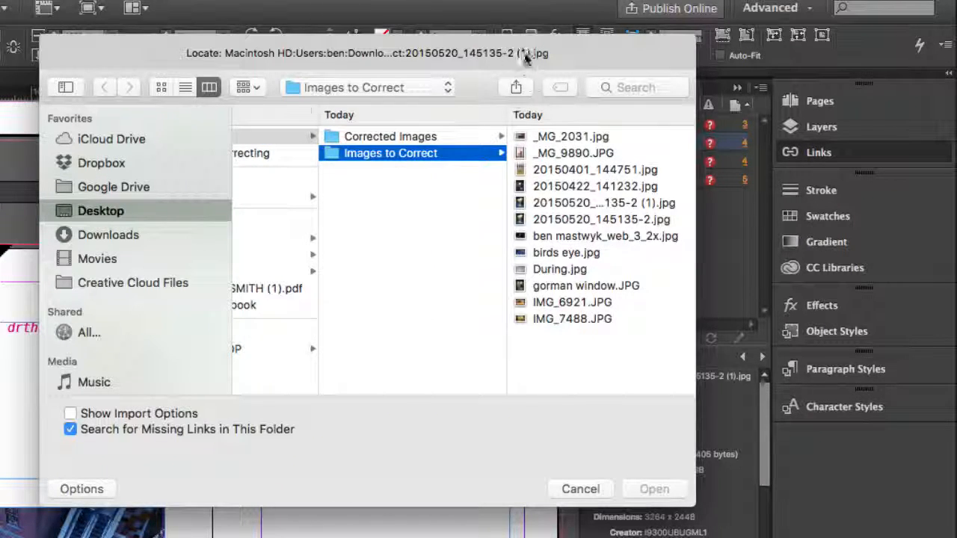
pyautogui.click(591, 202)
pyautogui.click(653, 487)
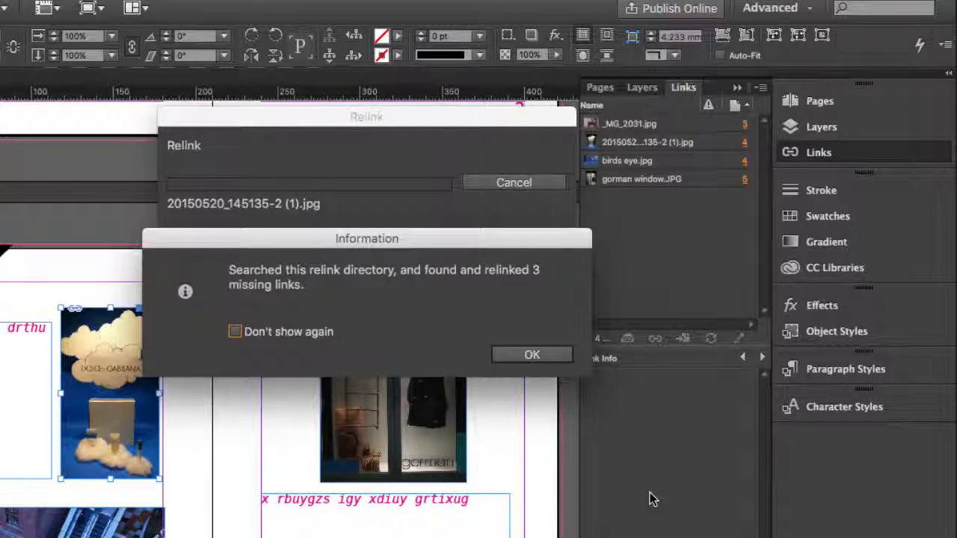
pyautogui.click(522, 353)
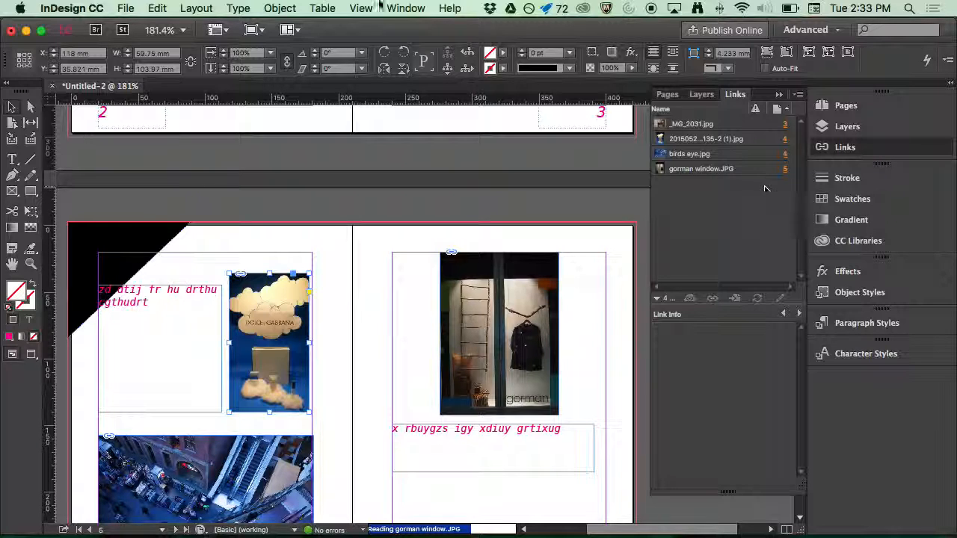
# Start a PDF export with the High Quality Print preset, naming it with the author's first name plus "Folio" and saving to Folio Folder on the Desktop
pyautogui.click(125, 8)
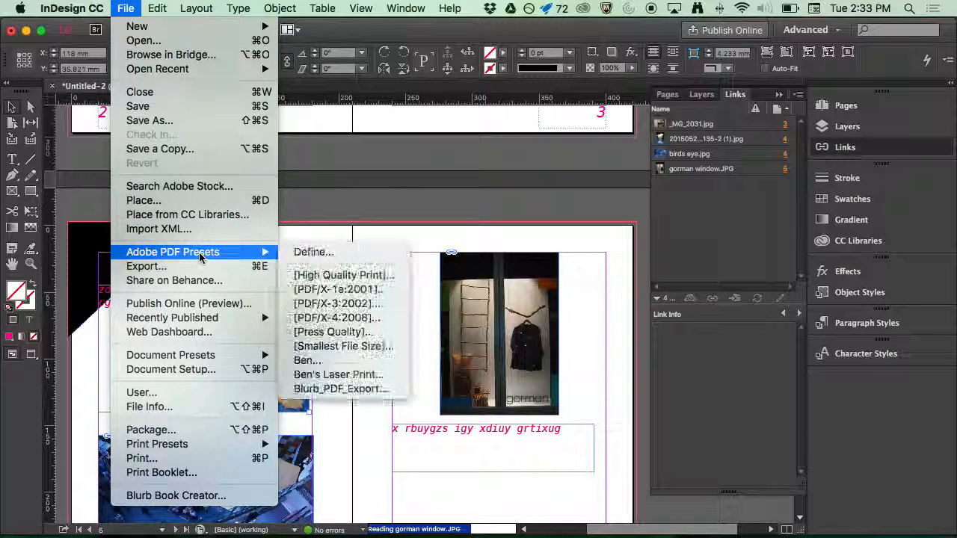
pyautogui.moveTo(165, 257)
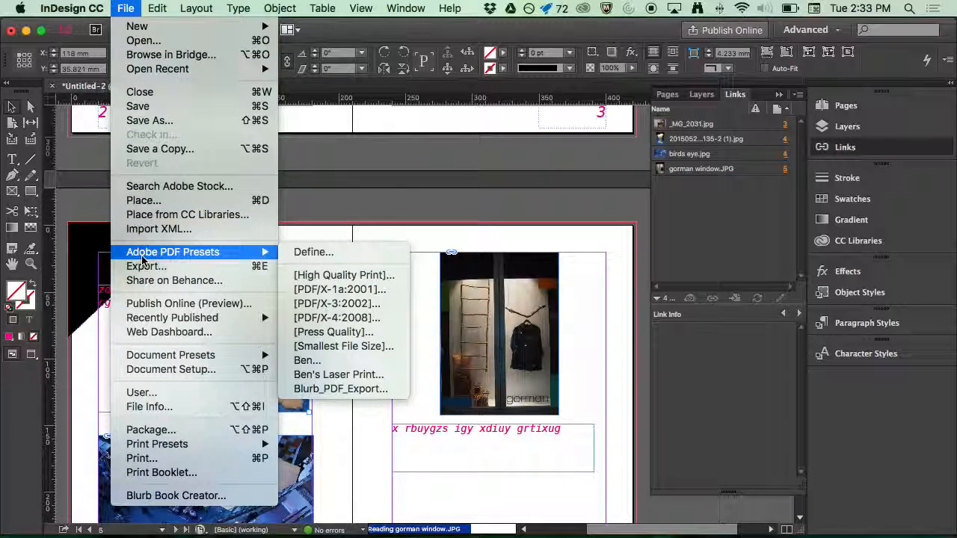
pyautogui.click(330, 281)
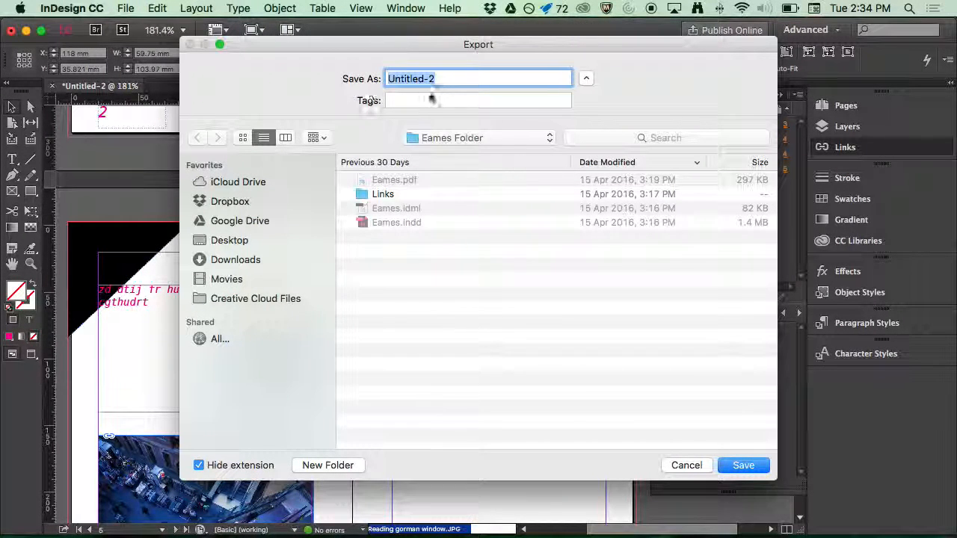
pyautogui.write('Ben Folio')
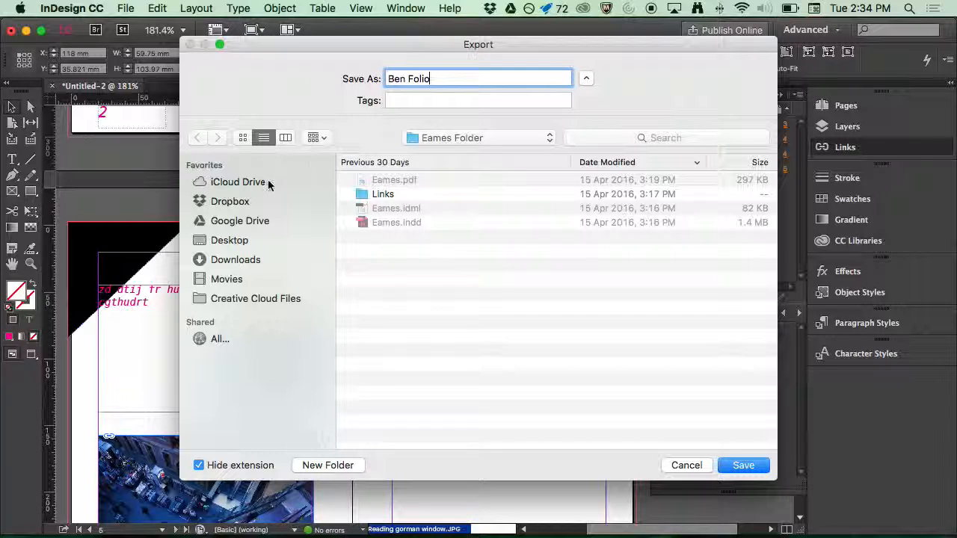
pyautogui.click(254, 245)
pyautogui.click(395, 180)
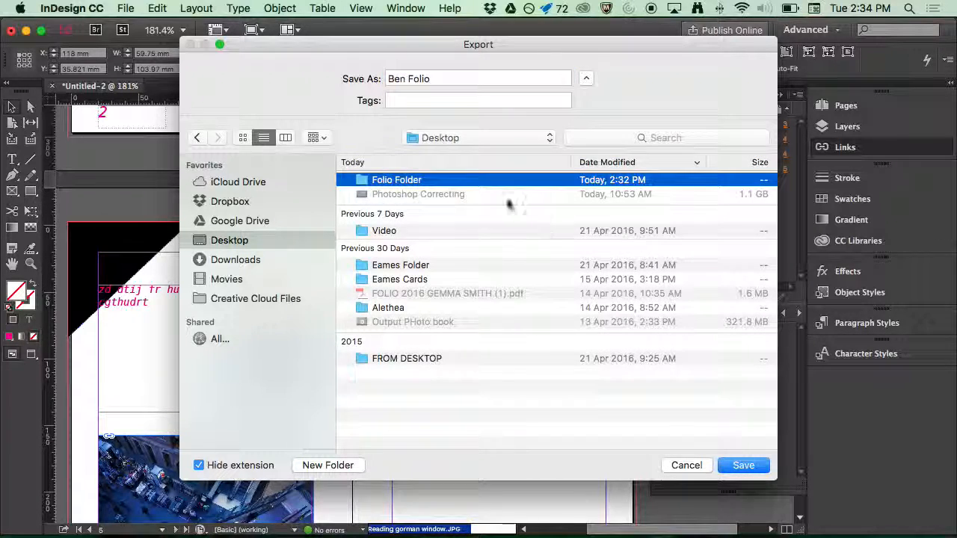
pyautogui.doubleClick(395, 180)
pyautogui.click(740, 465)
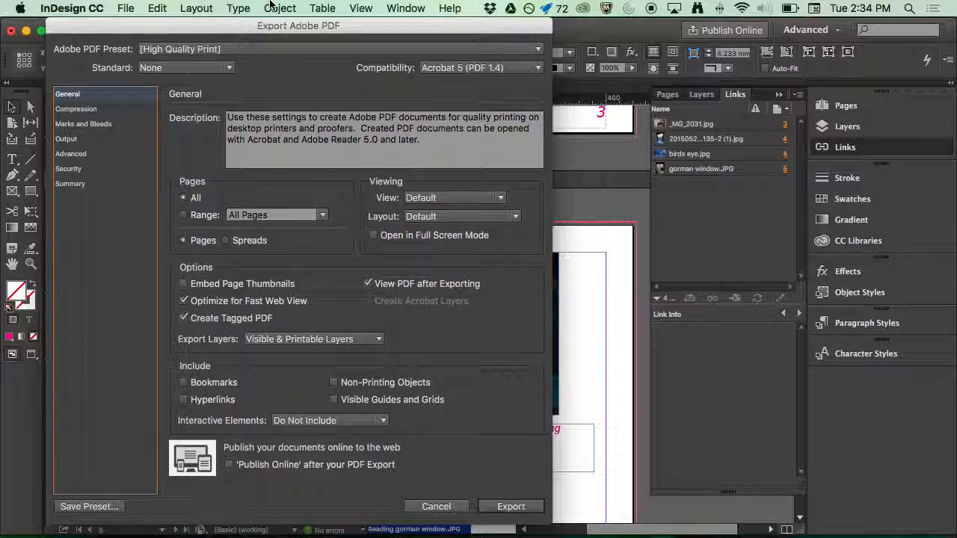
# Include the document bleed settings and crop marks in the PDF, and export it
pyautogui.click(100, 130)
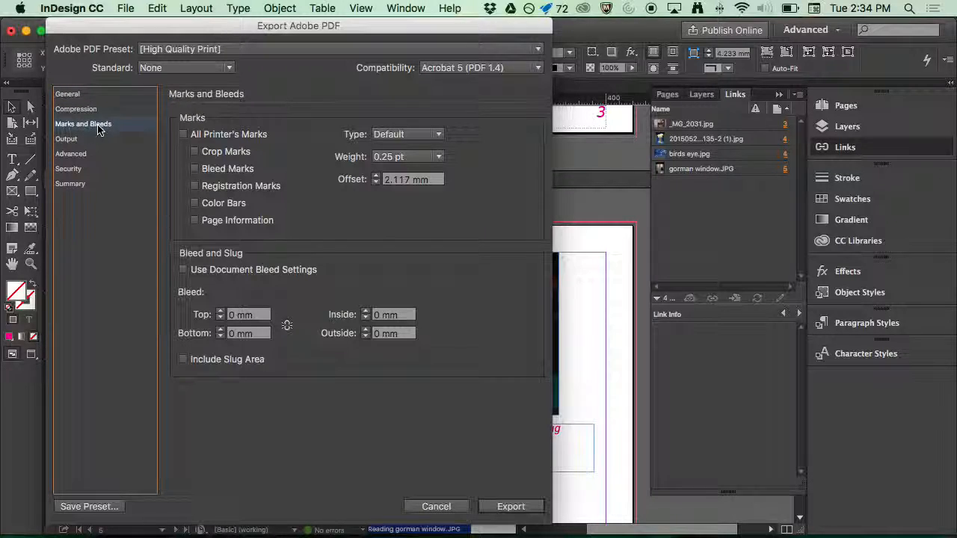
pyautogui.click(270, 273)
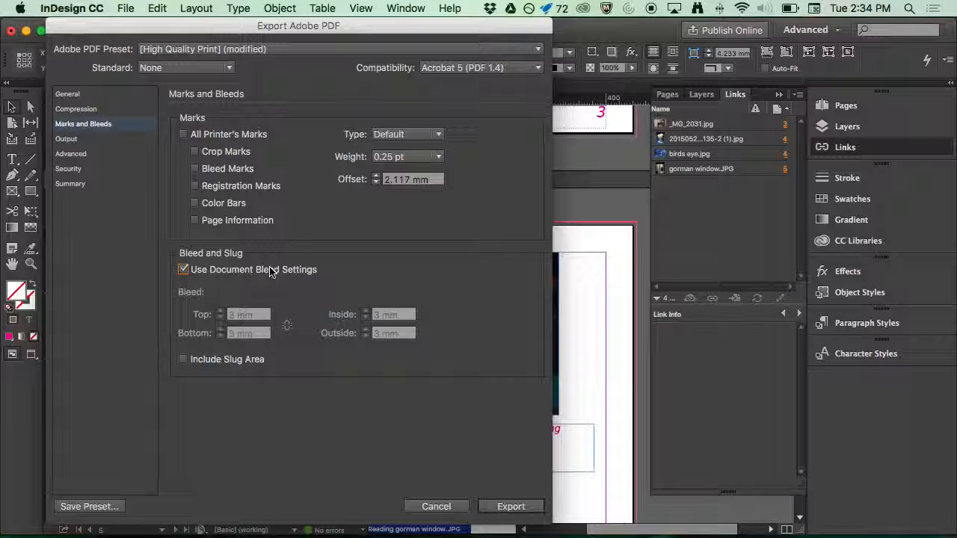
pyautogui.click(225, 155)
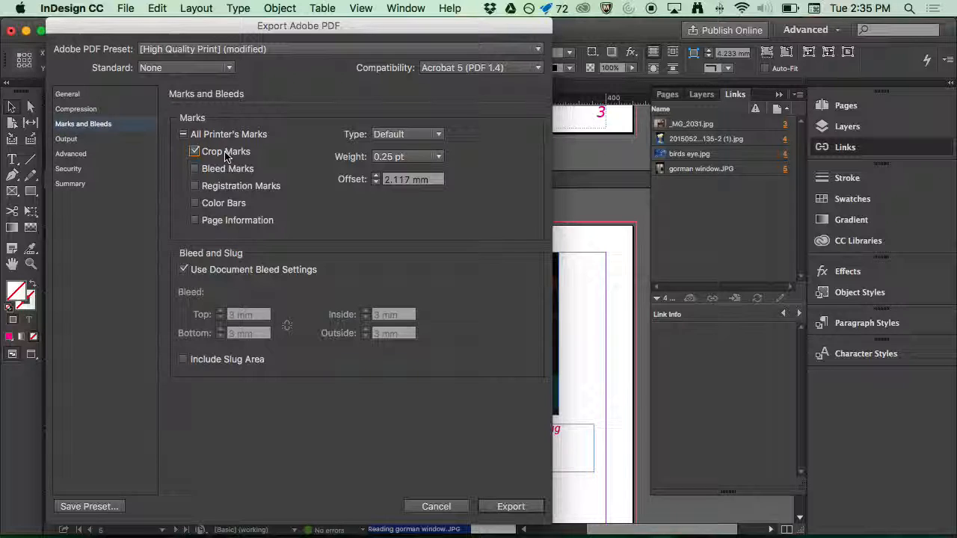
pyautogui.click(507, 506)
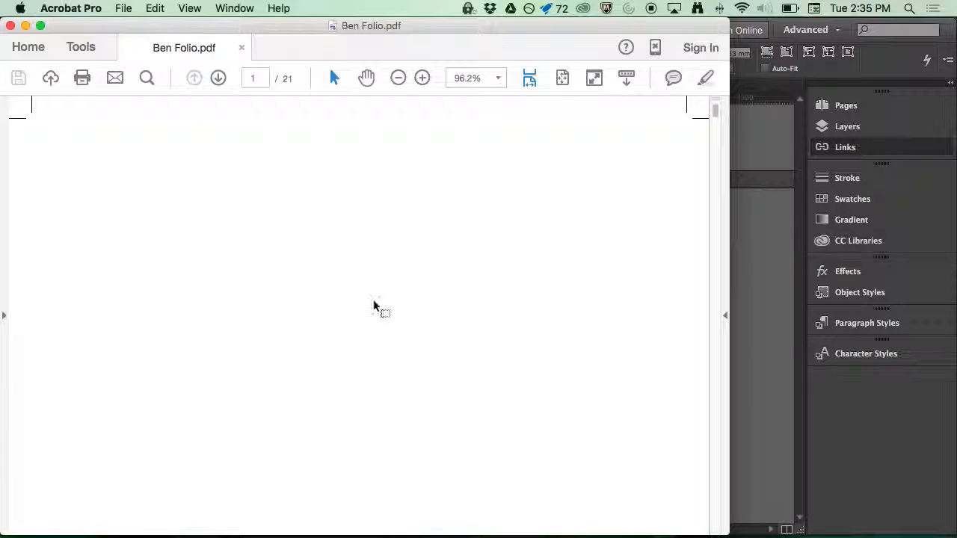
# Look through the first pages of the exported PDF, checking the crop marks, bleed, images and page numbers
pyautogui.scroll(-10, 349, 297)
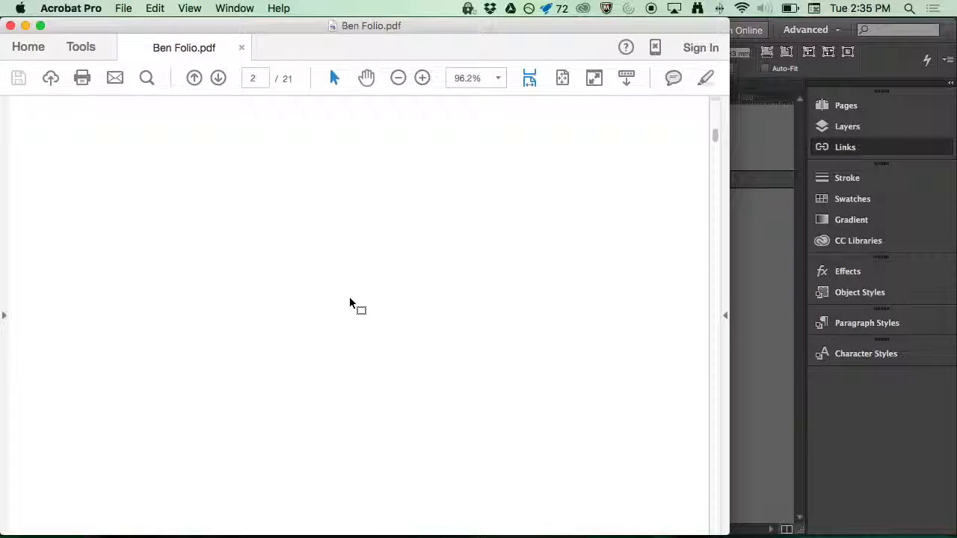
pyautogui.scroll(-15, 352, 296)
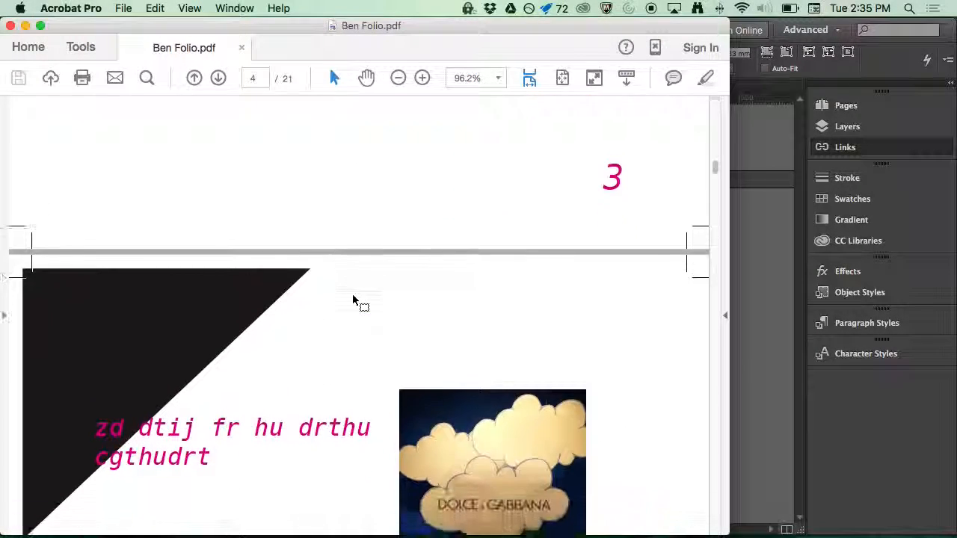
pyautogui.scroll(-2, 353, 297)
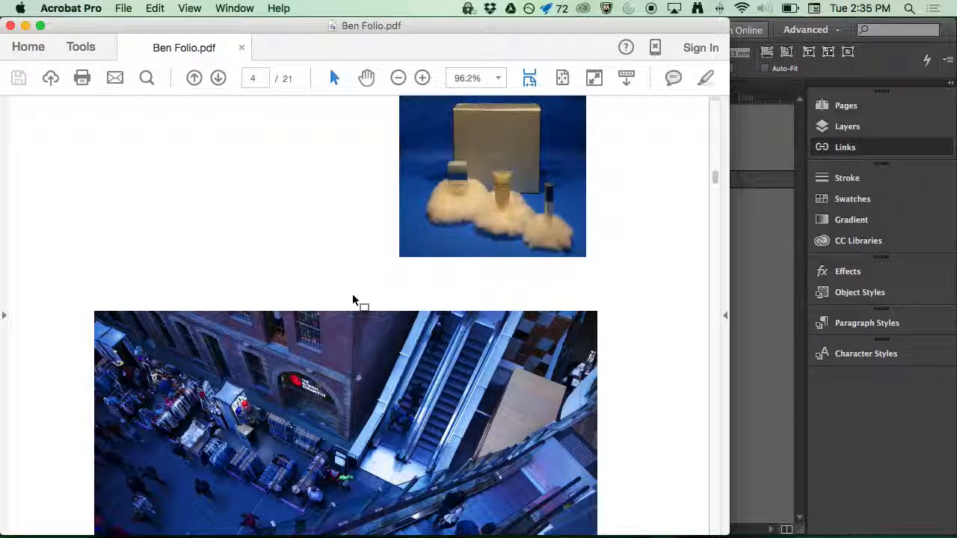
pyautogui.scroll(-15, 353, 299)
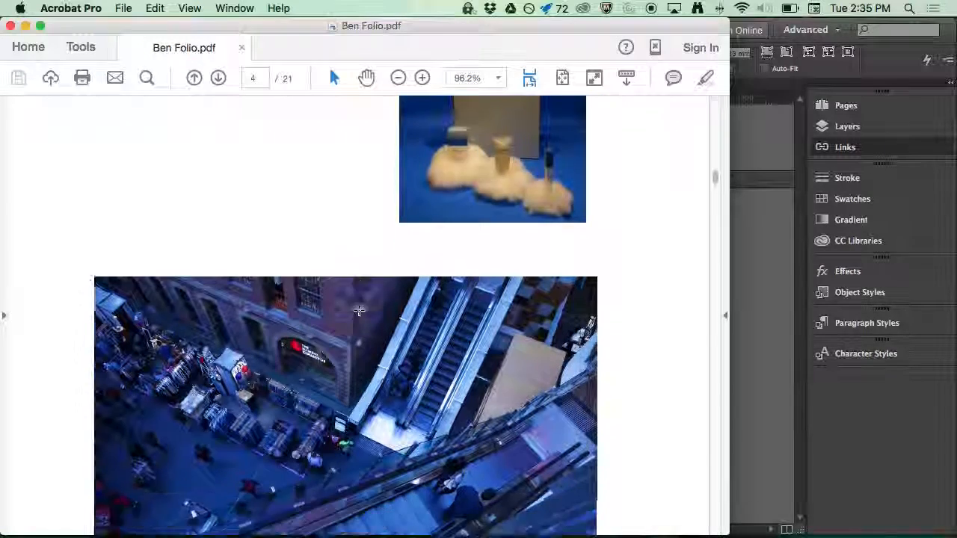
pyautogui.scroll(-20, 358, 260)
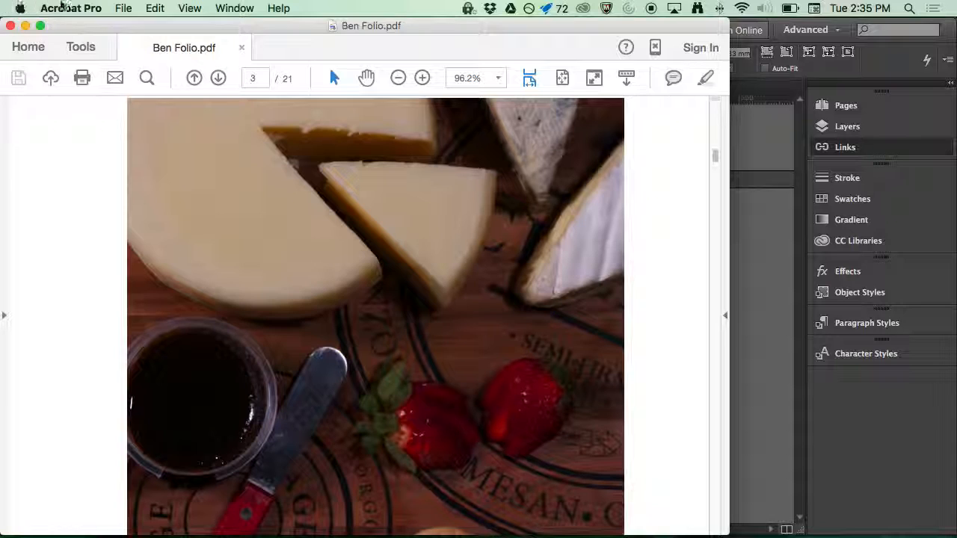
# Preview the PDF's booklet print layout on both sides up to page 5, and close the print settings without printing
pyautogui.click(124, 8)
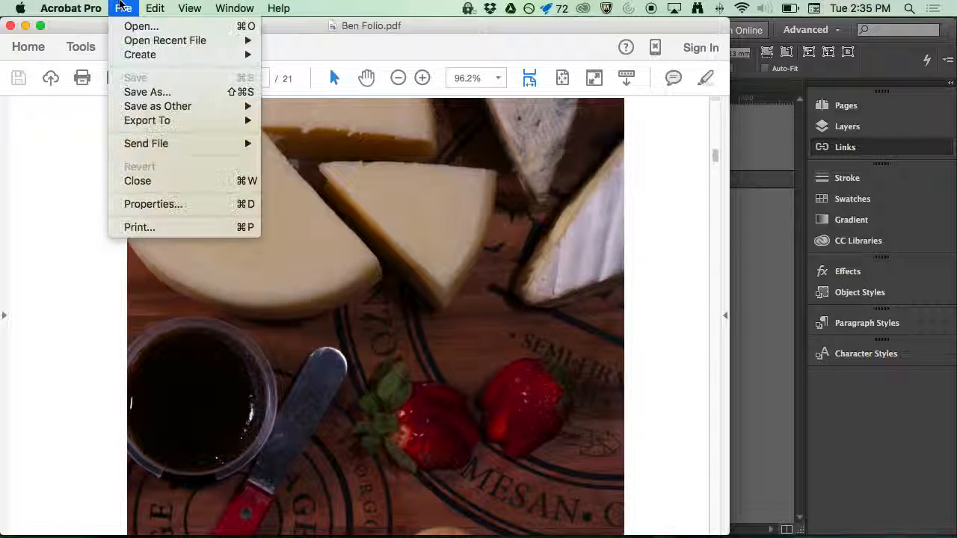
pyautogui.click(195, 229)
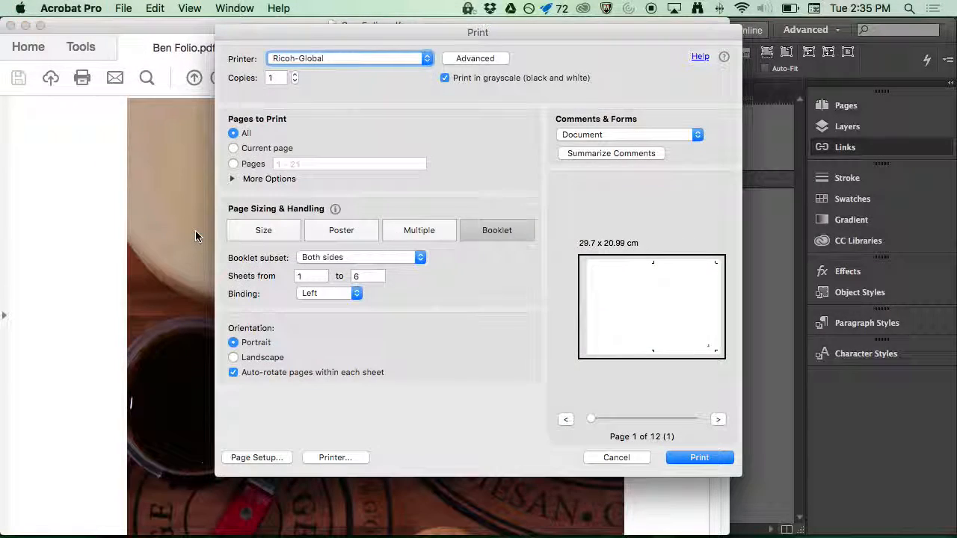
pyautogui.click(508, 232)
pyautogui.click(717, 419)
pyautogui.click(717, 419)
pyautogui.click(717, 420)
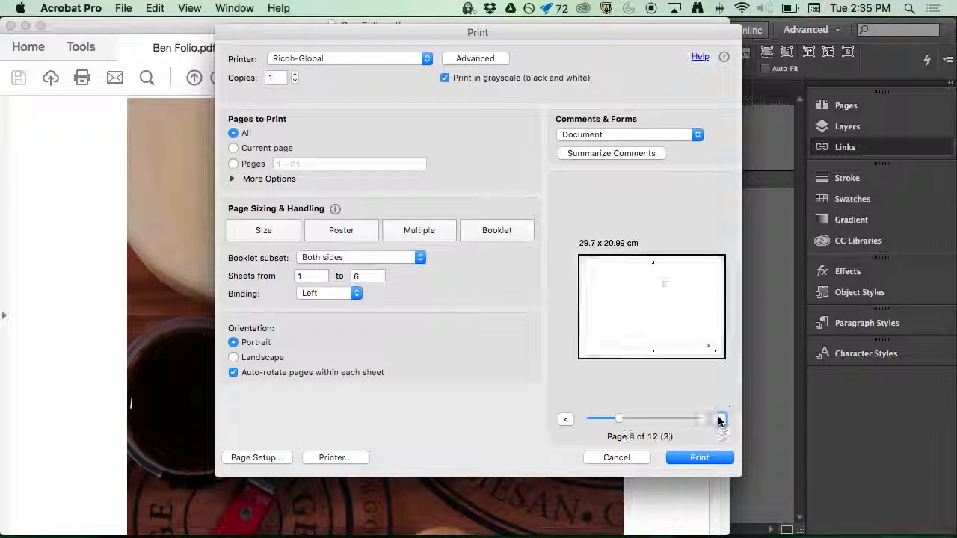
pyautogui.click(717, 419)
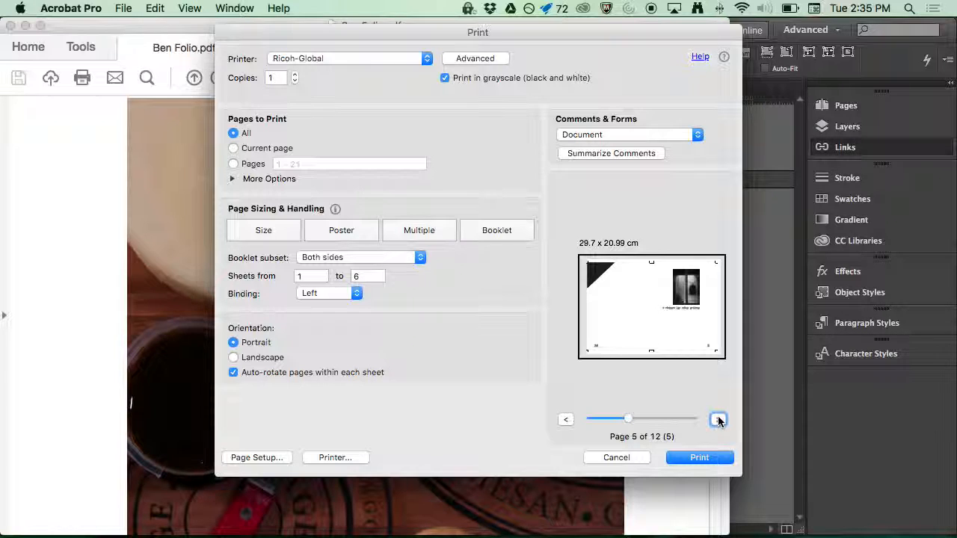
pyautogui.press('Escape')
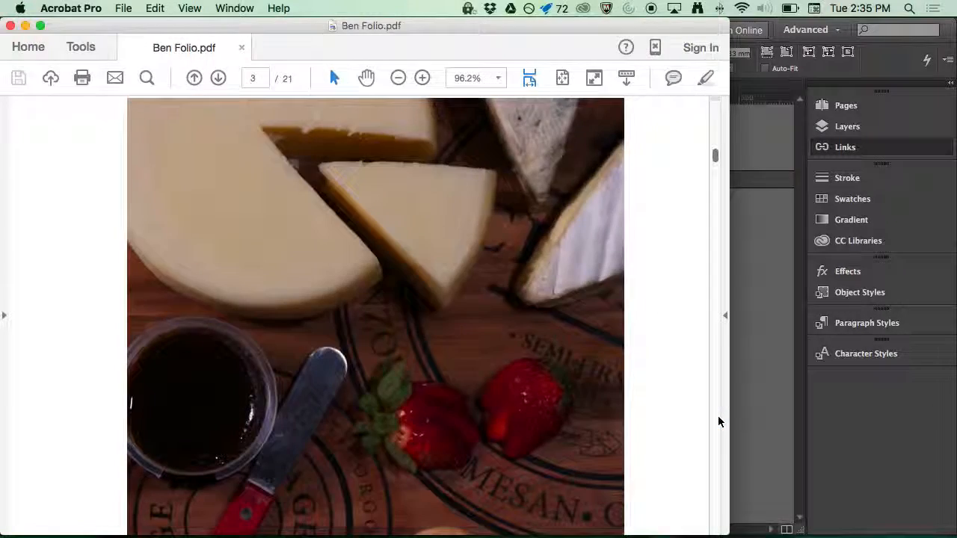
pyautogui.press('super+Tab')
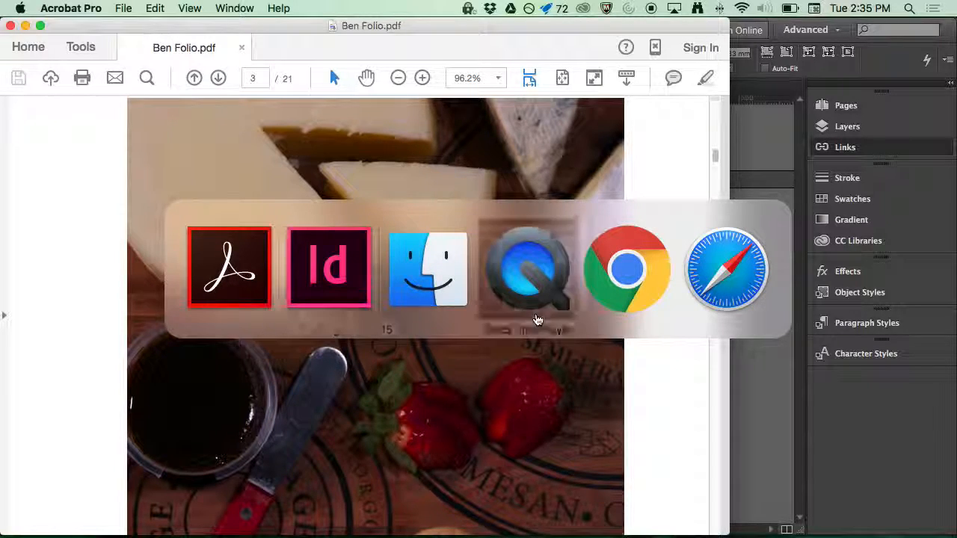